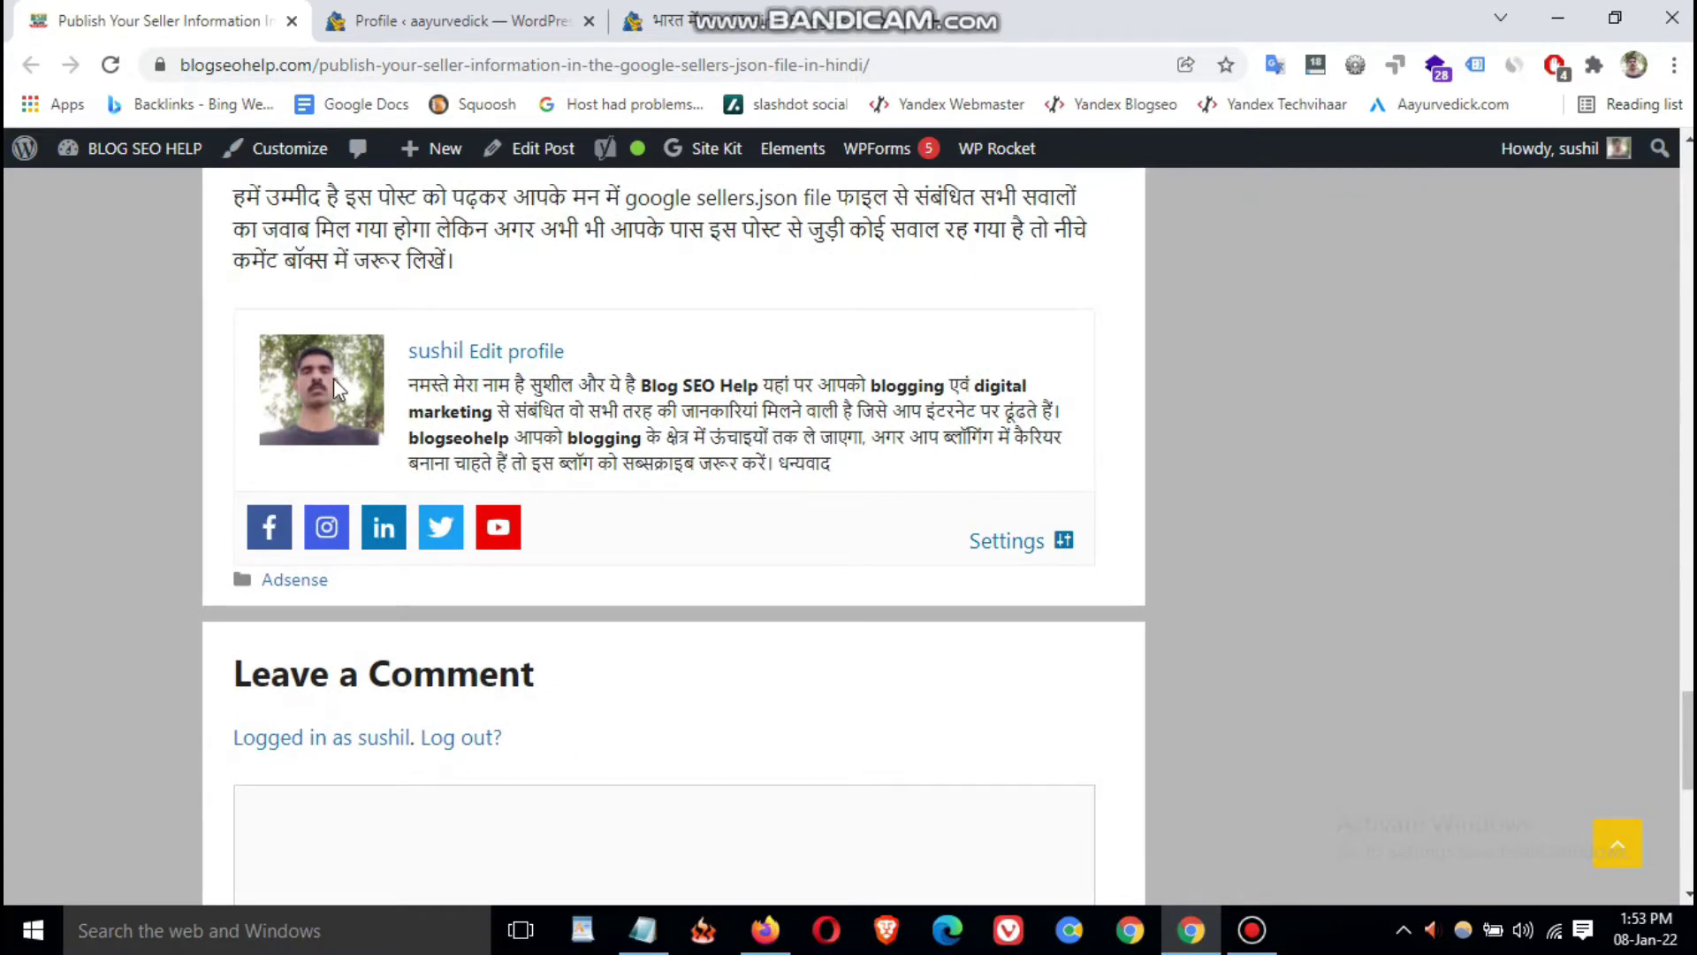
- Examine the author biography under the blogseohelp.com post and view the Facebook page linked from its author box
click(411, 381)
drag(411, 381, 831, 478)
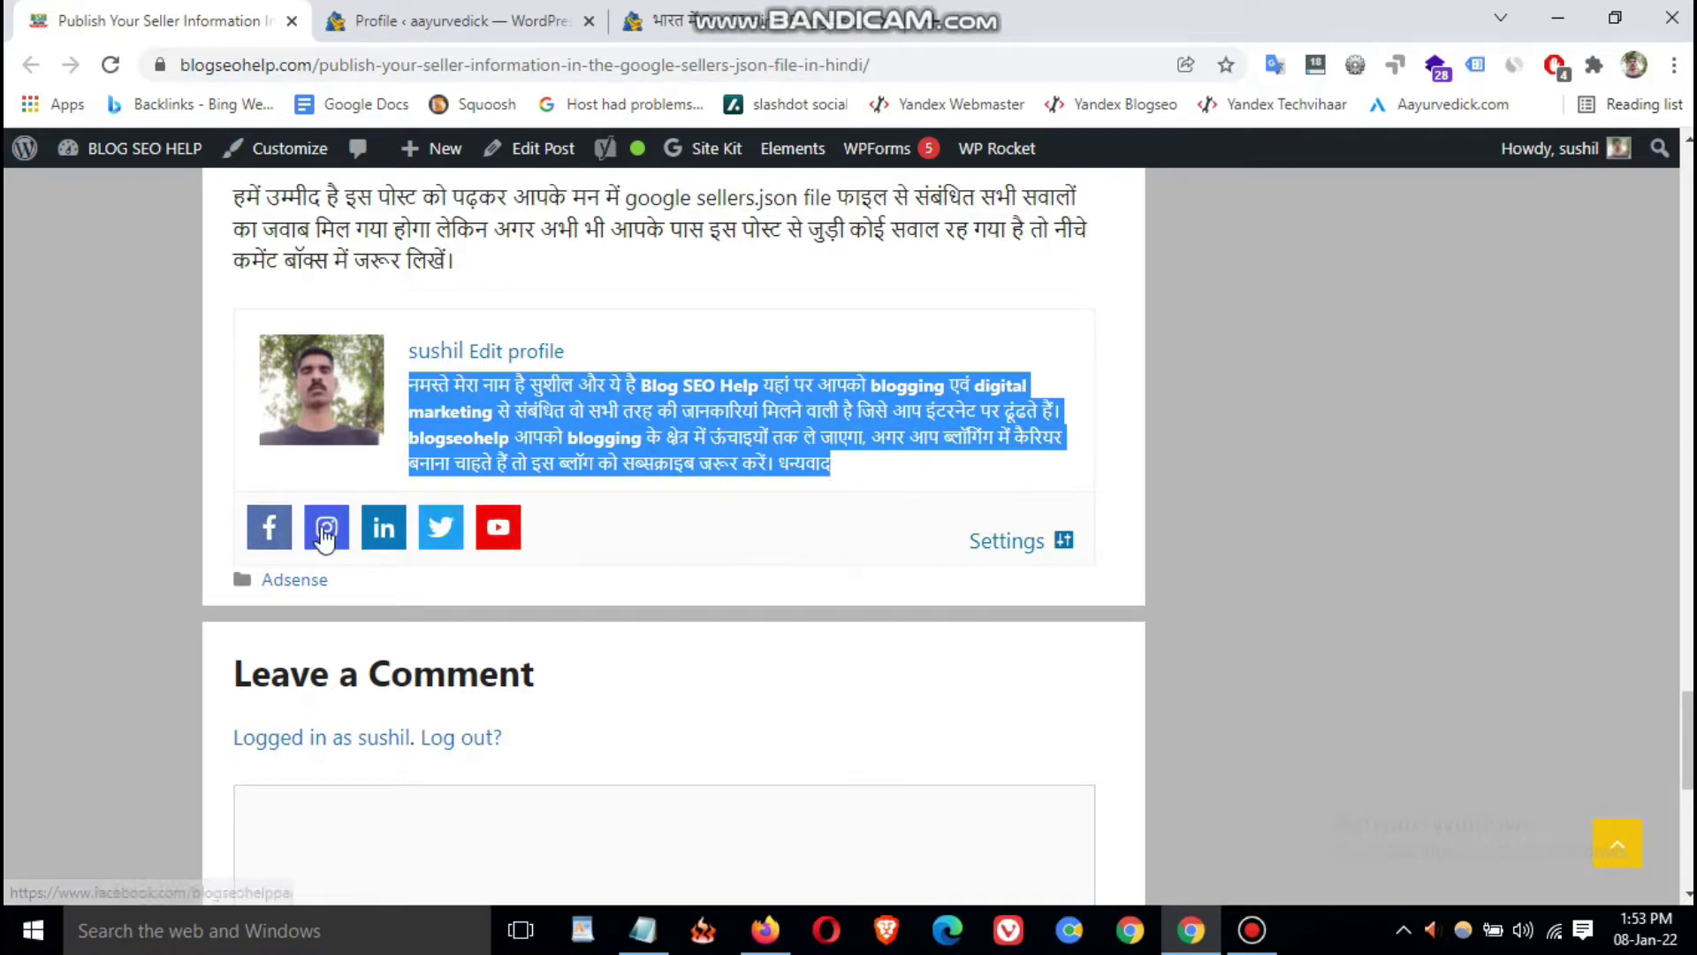
click(267, 534)
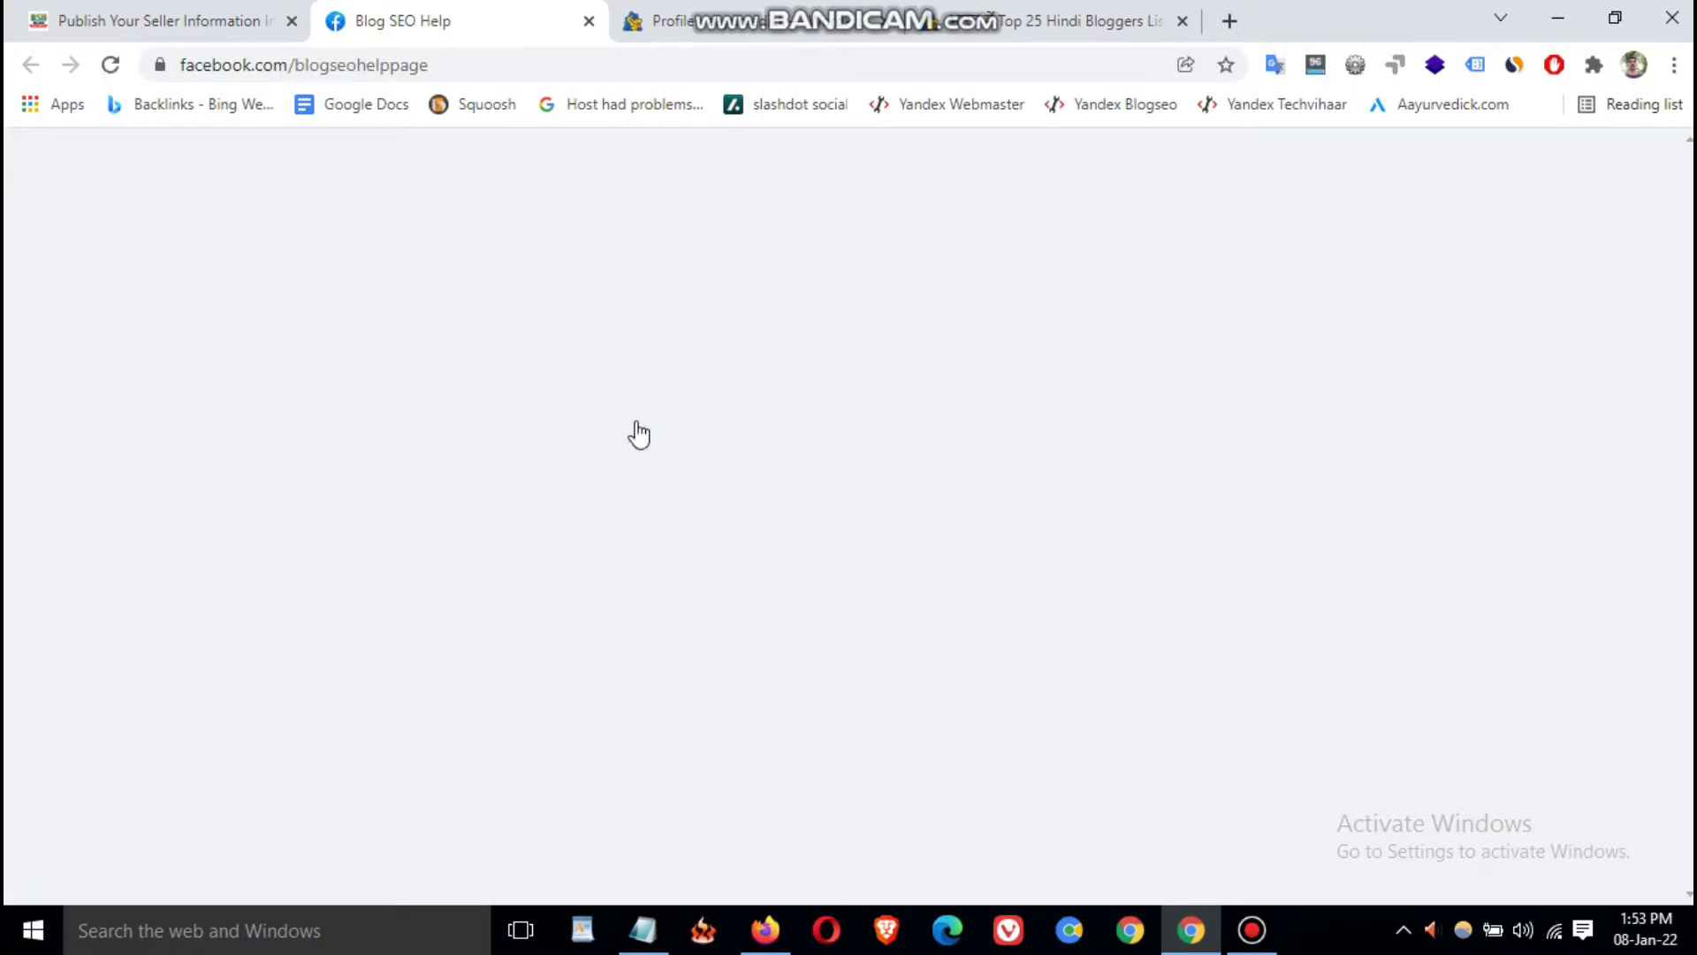
scroll(640, 437, down, 4)
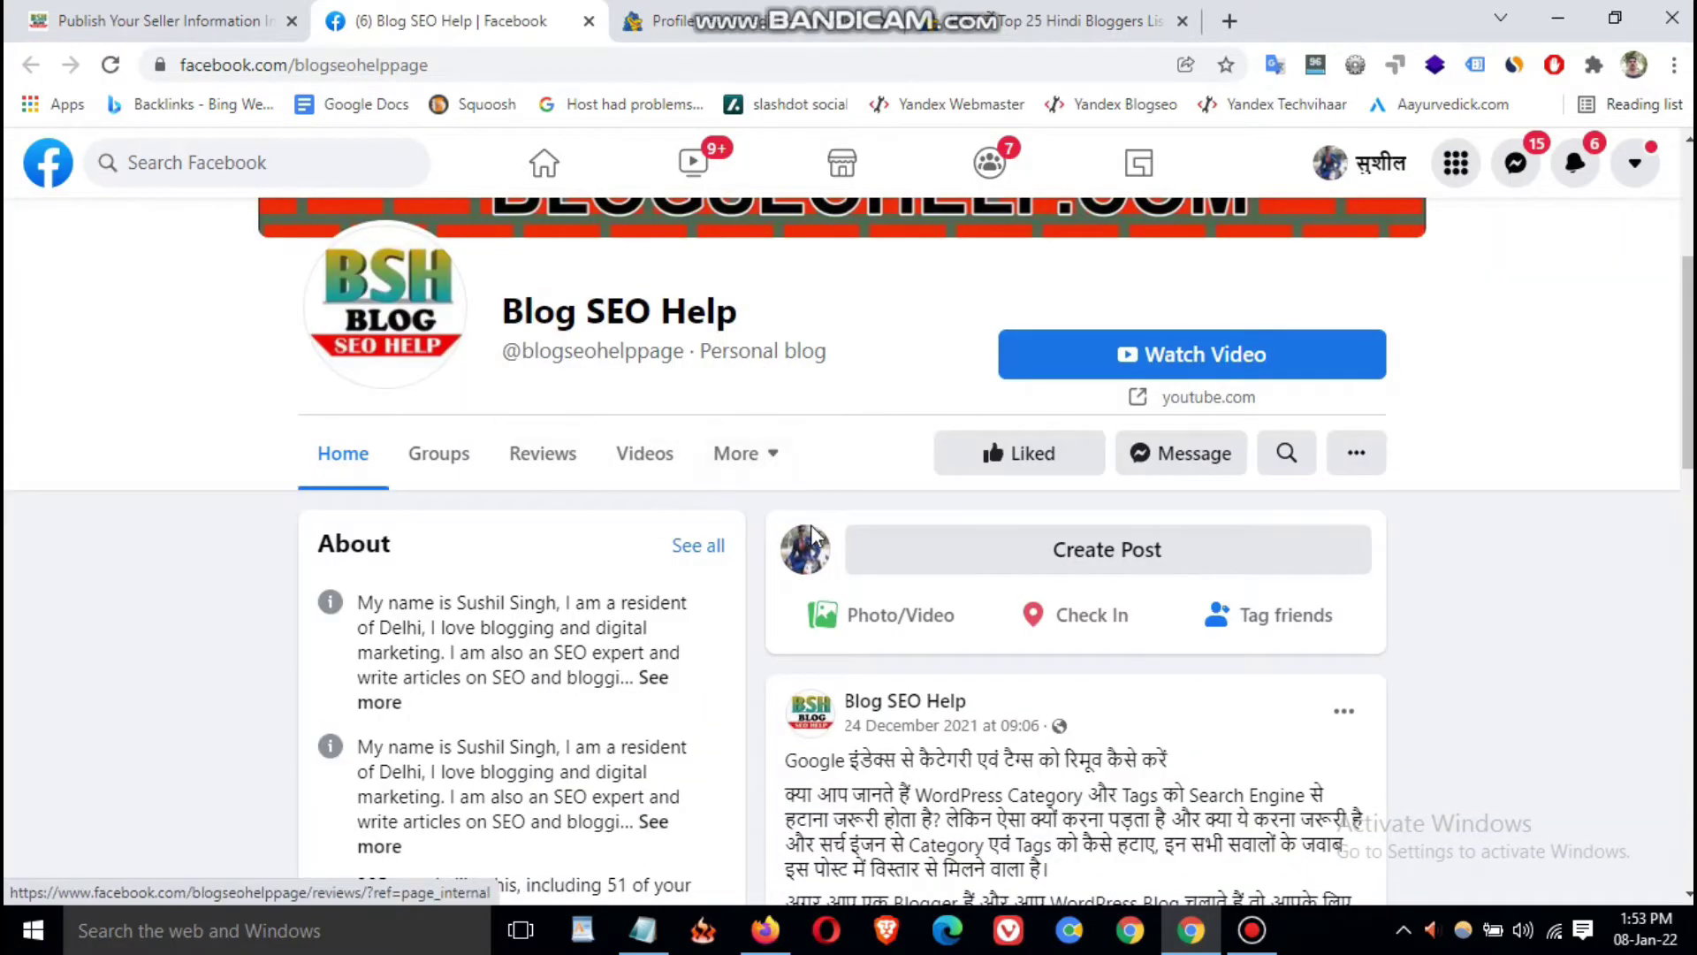
scroll(808, 539, down, 5)
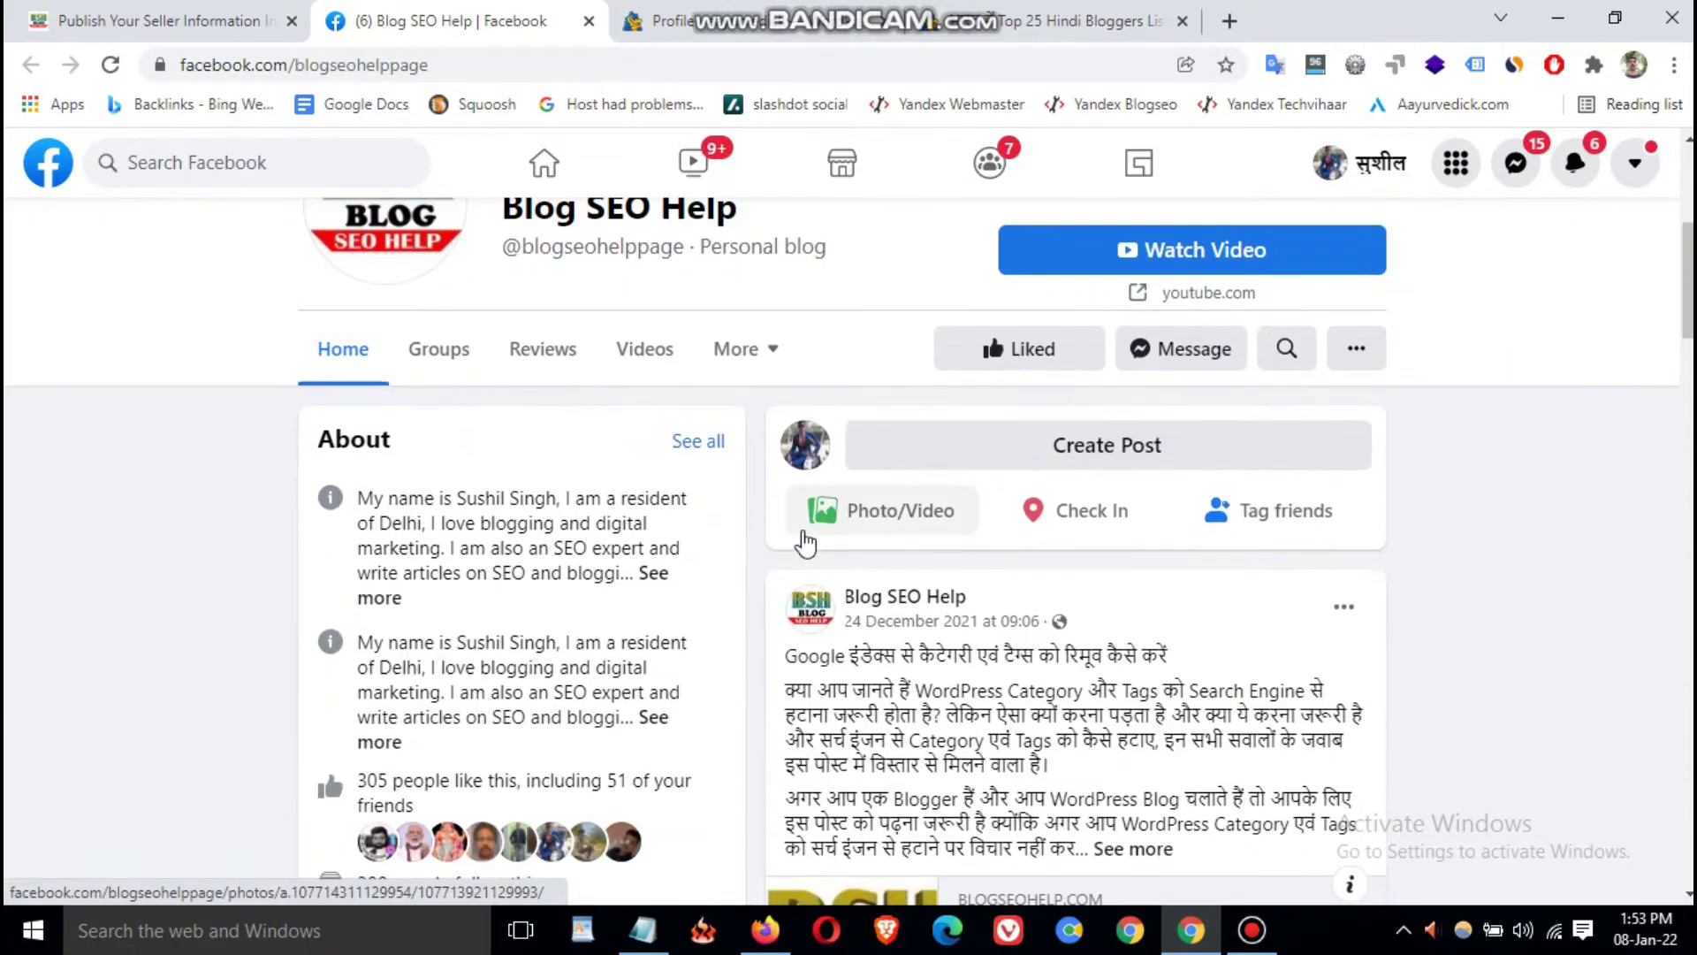
- Return to the blogseohelp.com post and examine the author box's social links and its placement below the article
click(126, 8)
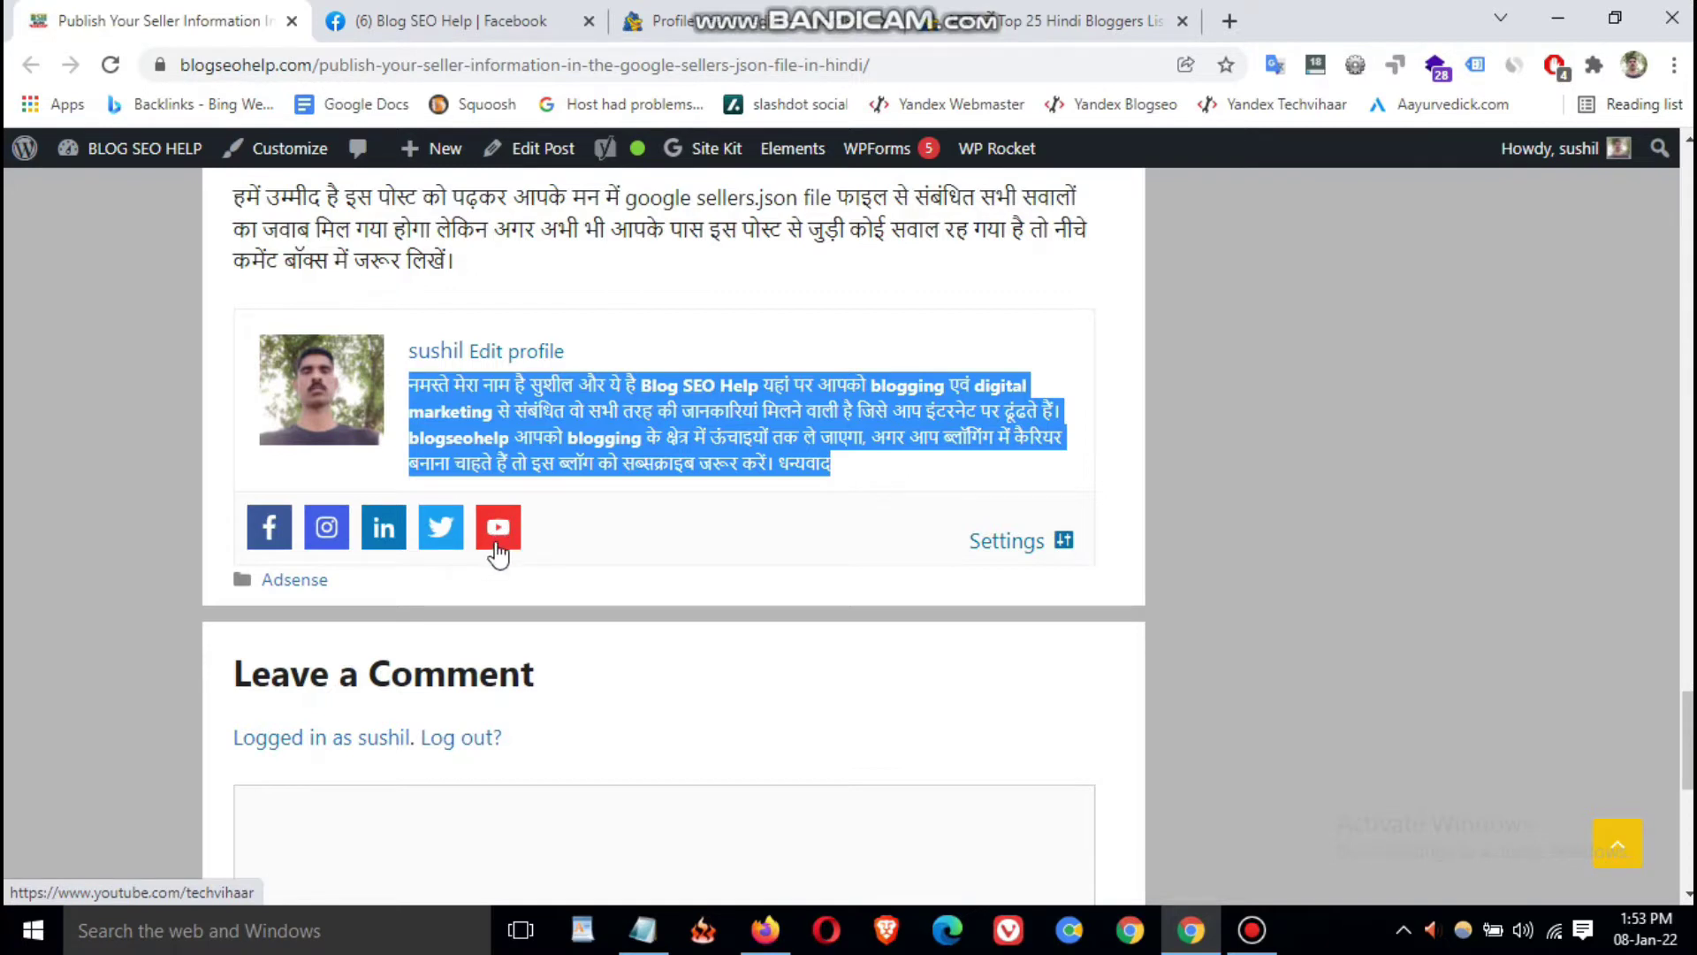
click(630, 529)
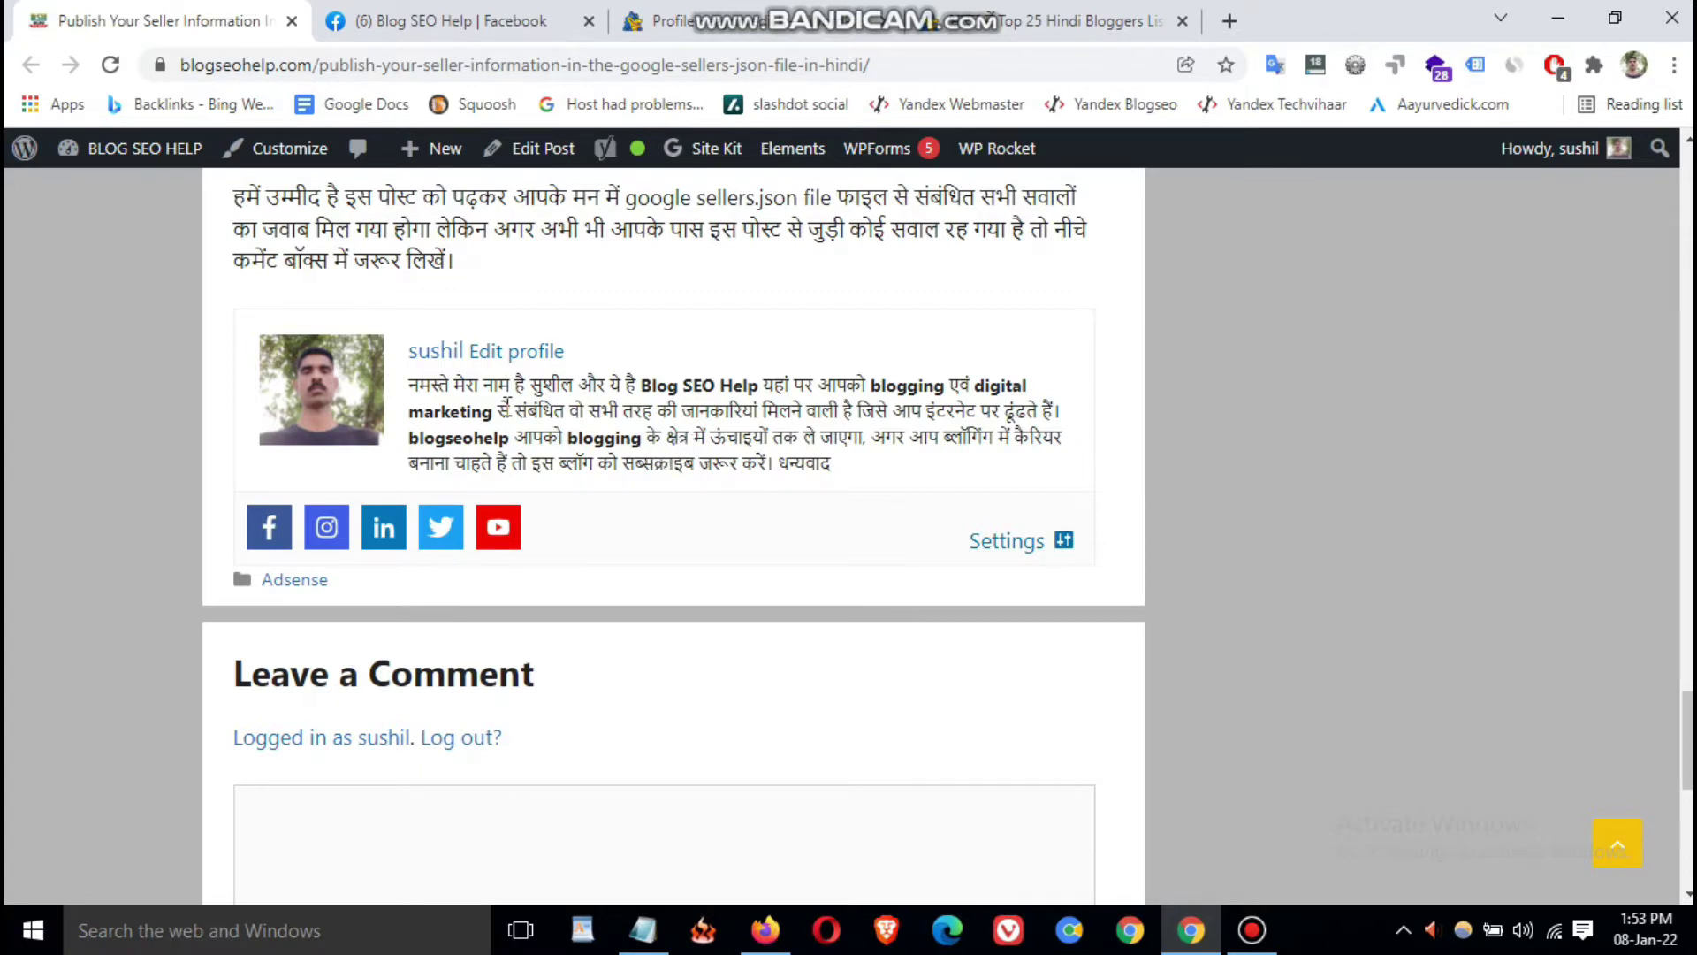
scroll(701, 414, up, 5)
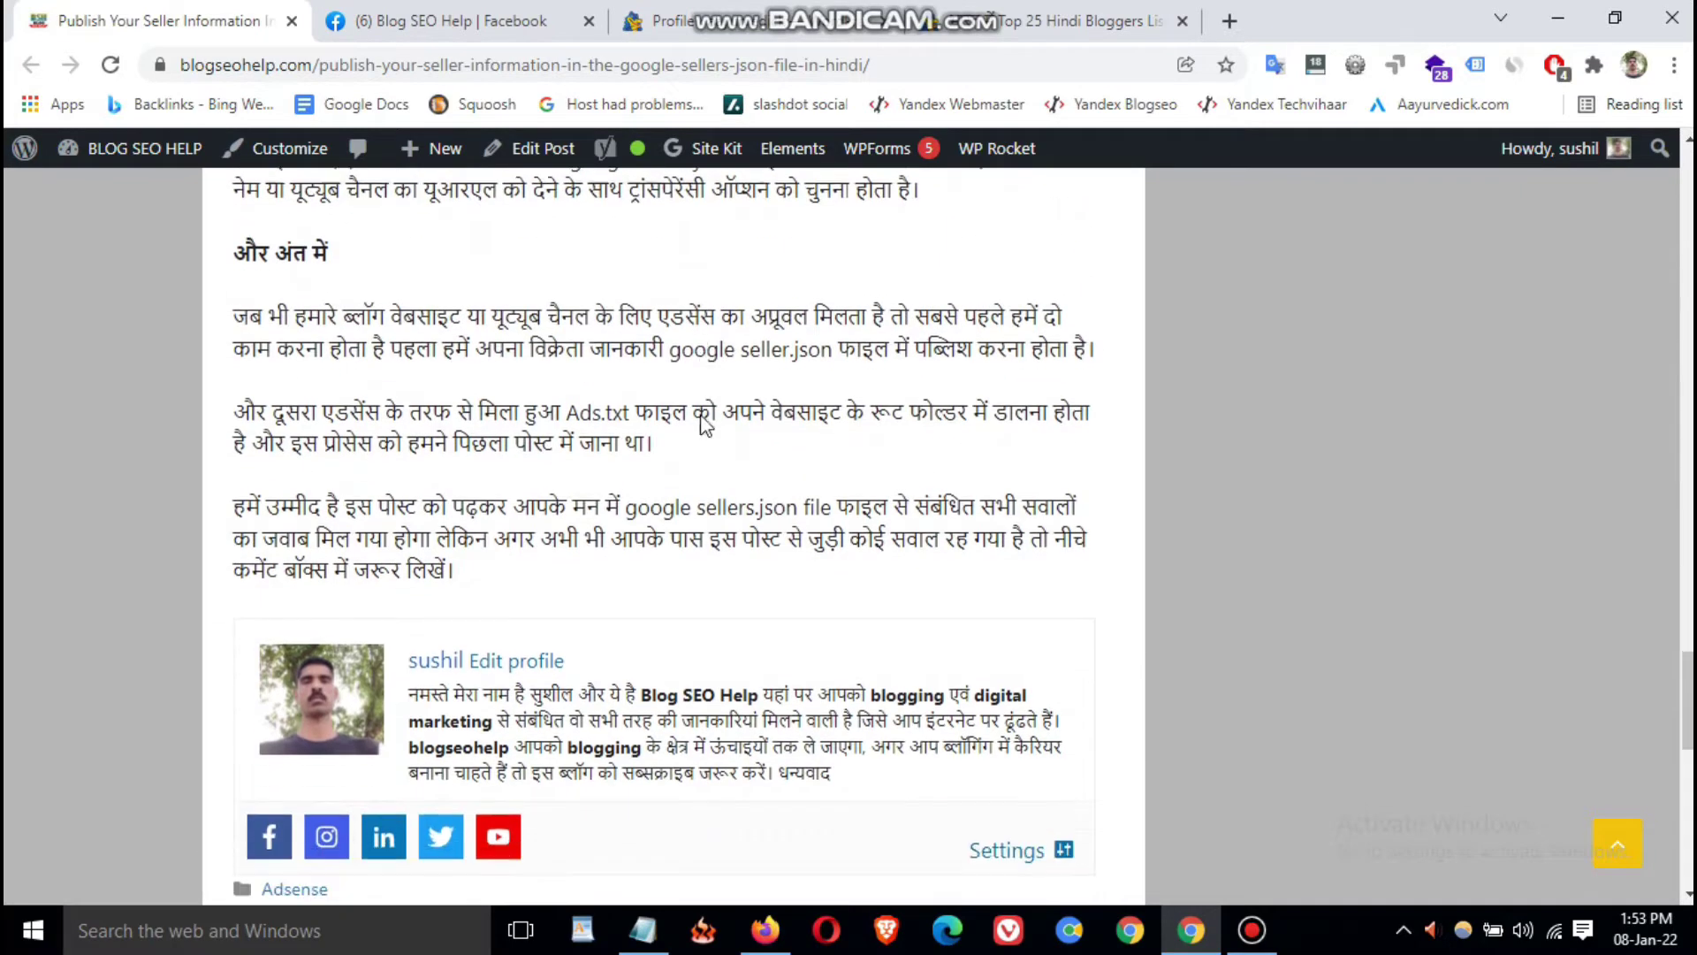
scroll(702, 415, down, 3)
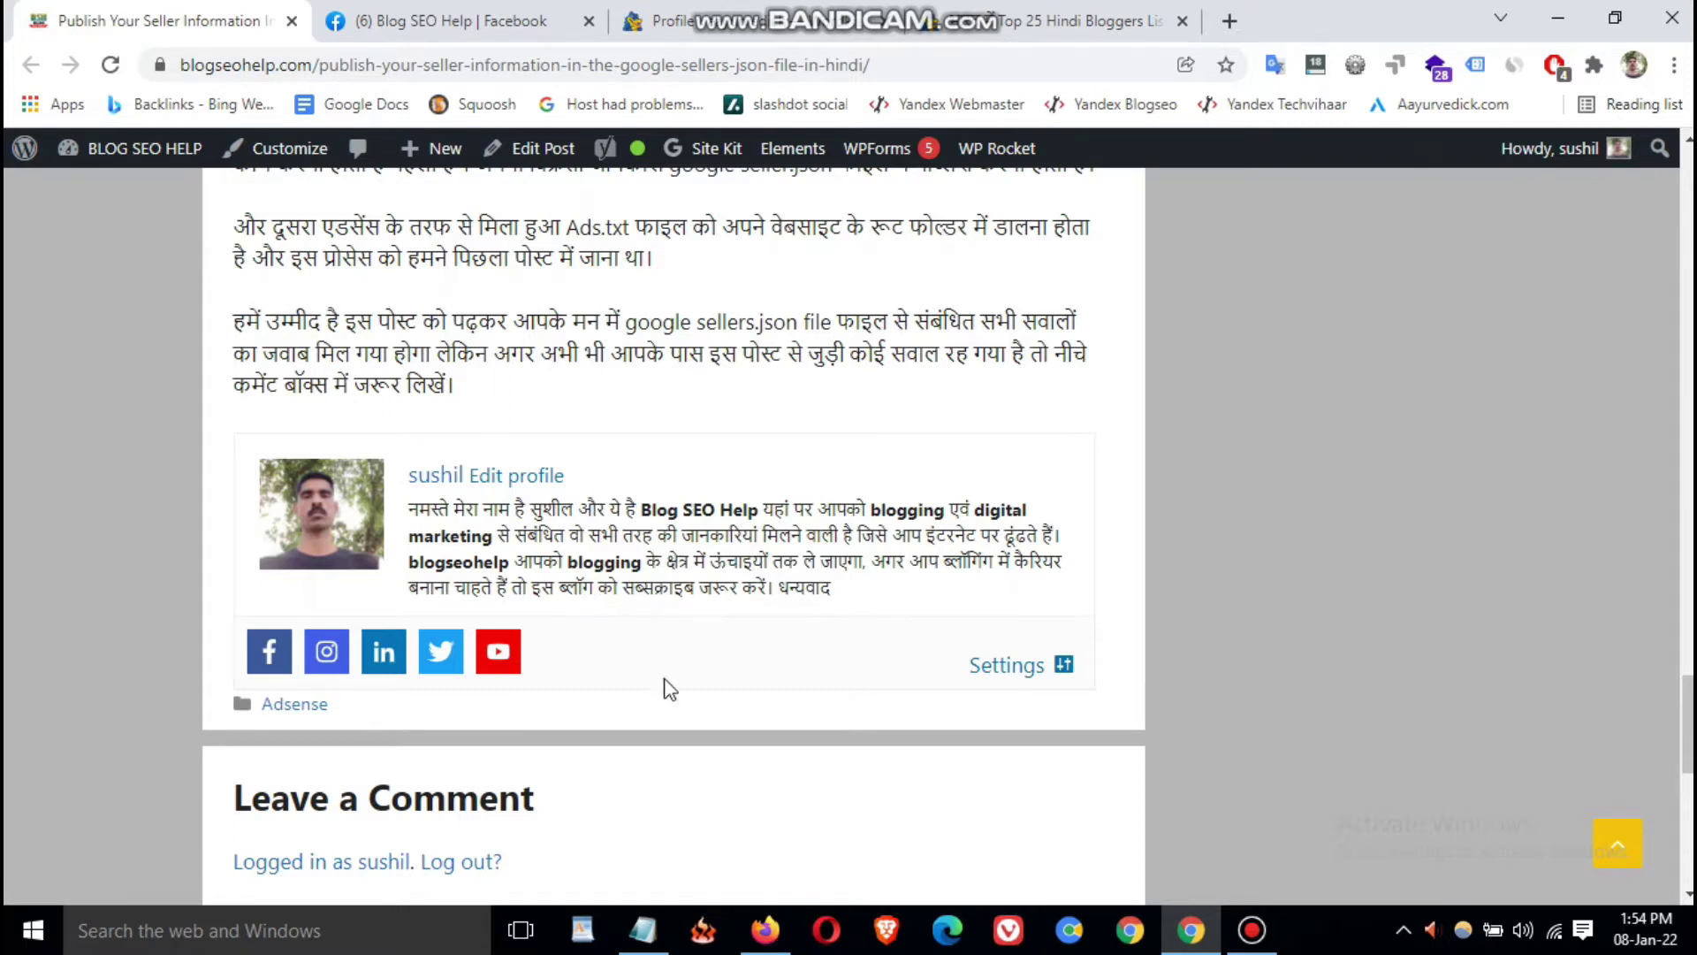
- Open the profile editing page of the aayurvedick.com site and examine its Biographical Info text
click(752, 31)
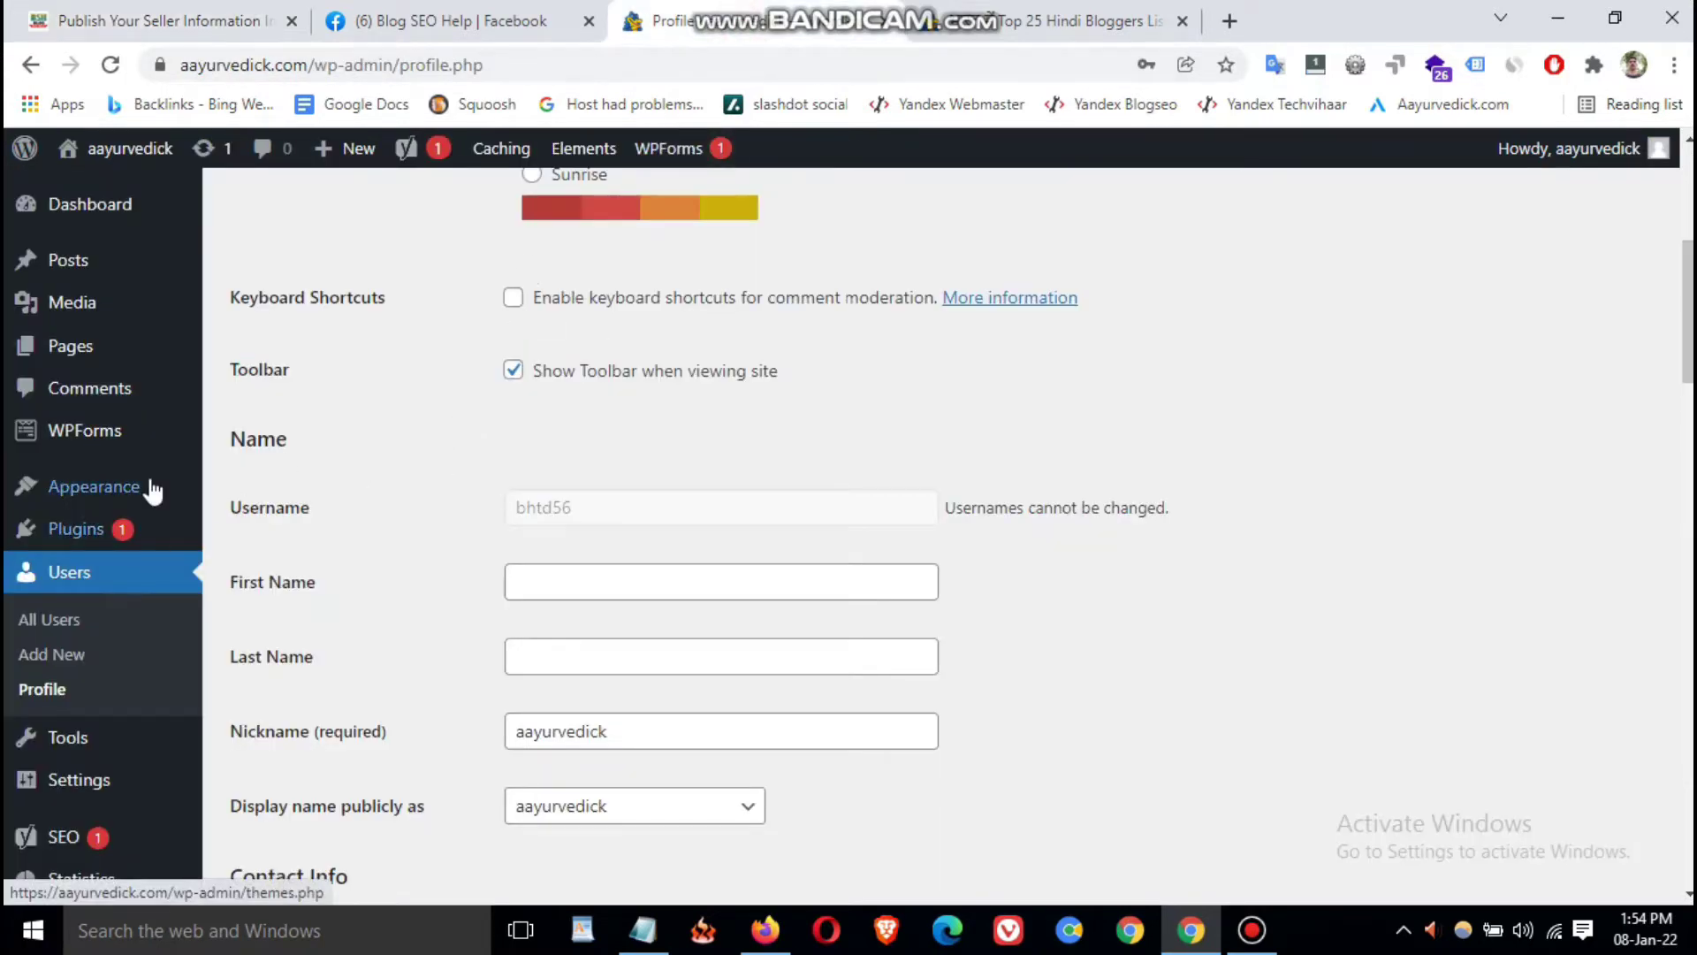
mouse_move(1596, 156)
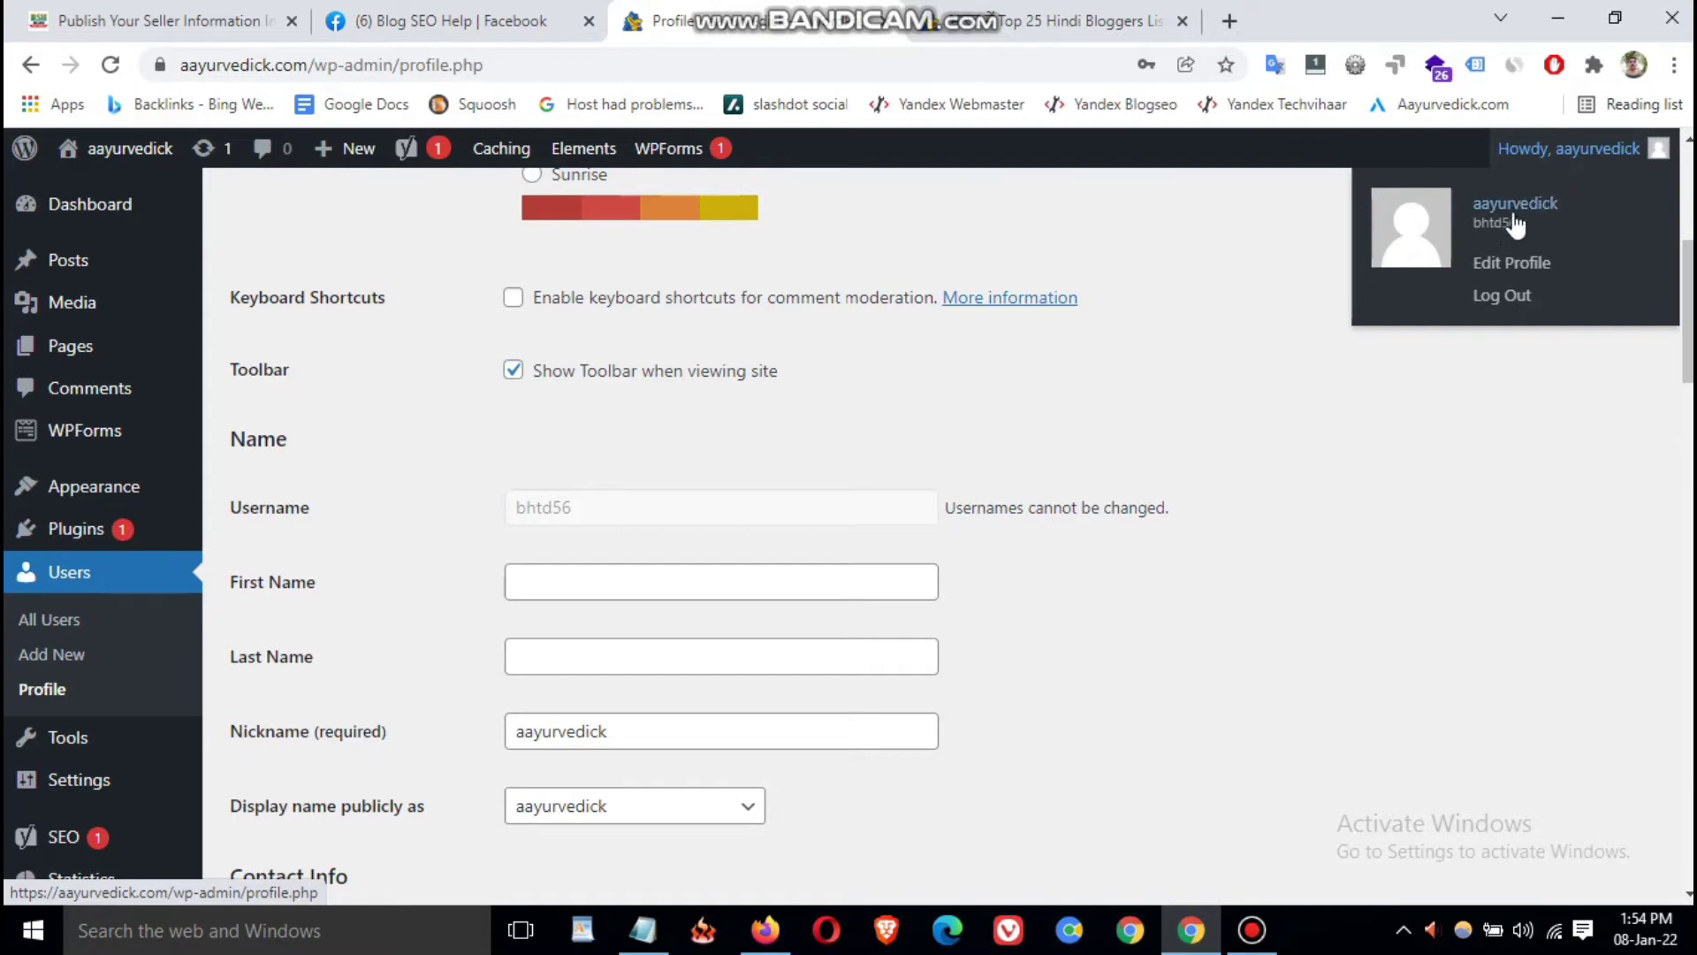
click(1510, 265)
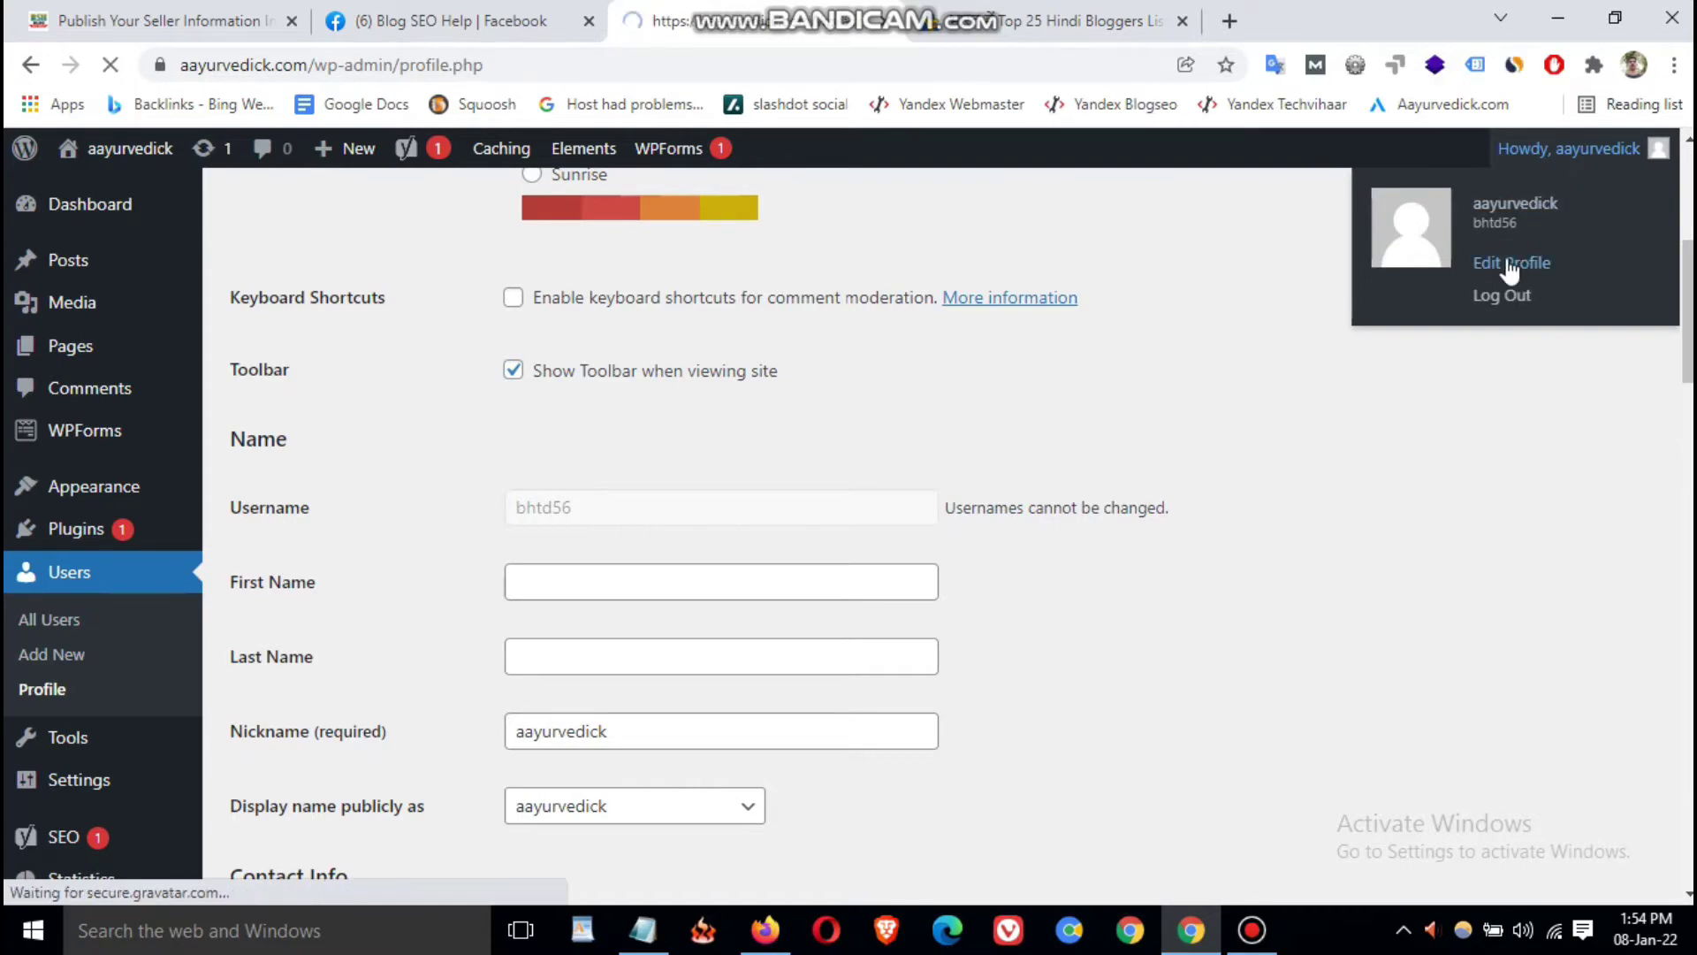
drag(1682, 237, 1685, 605)
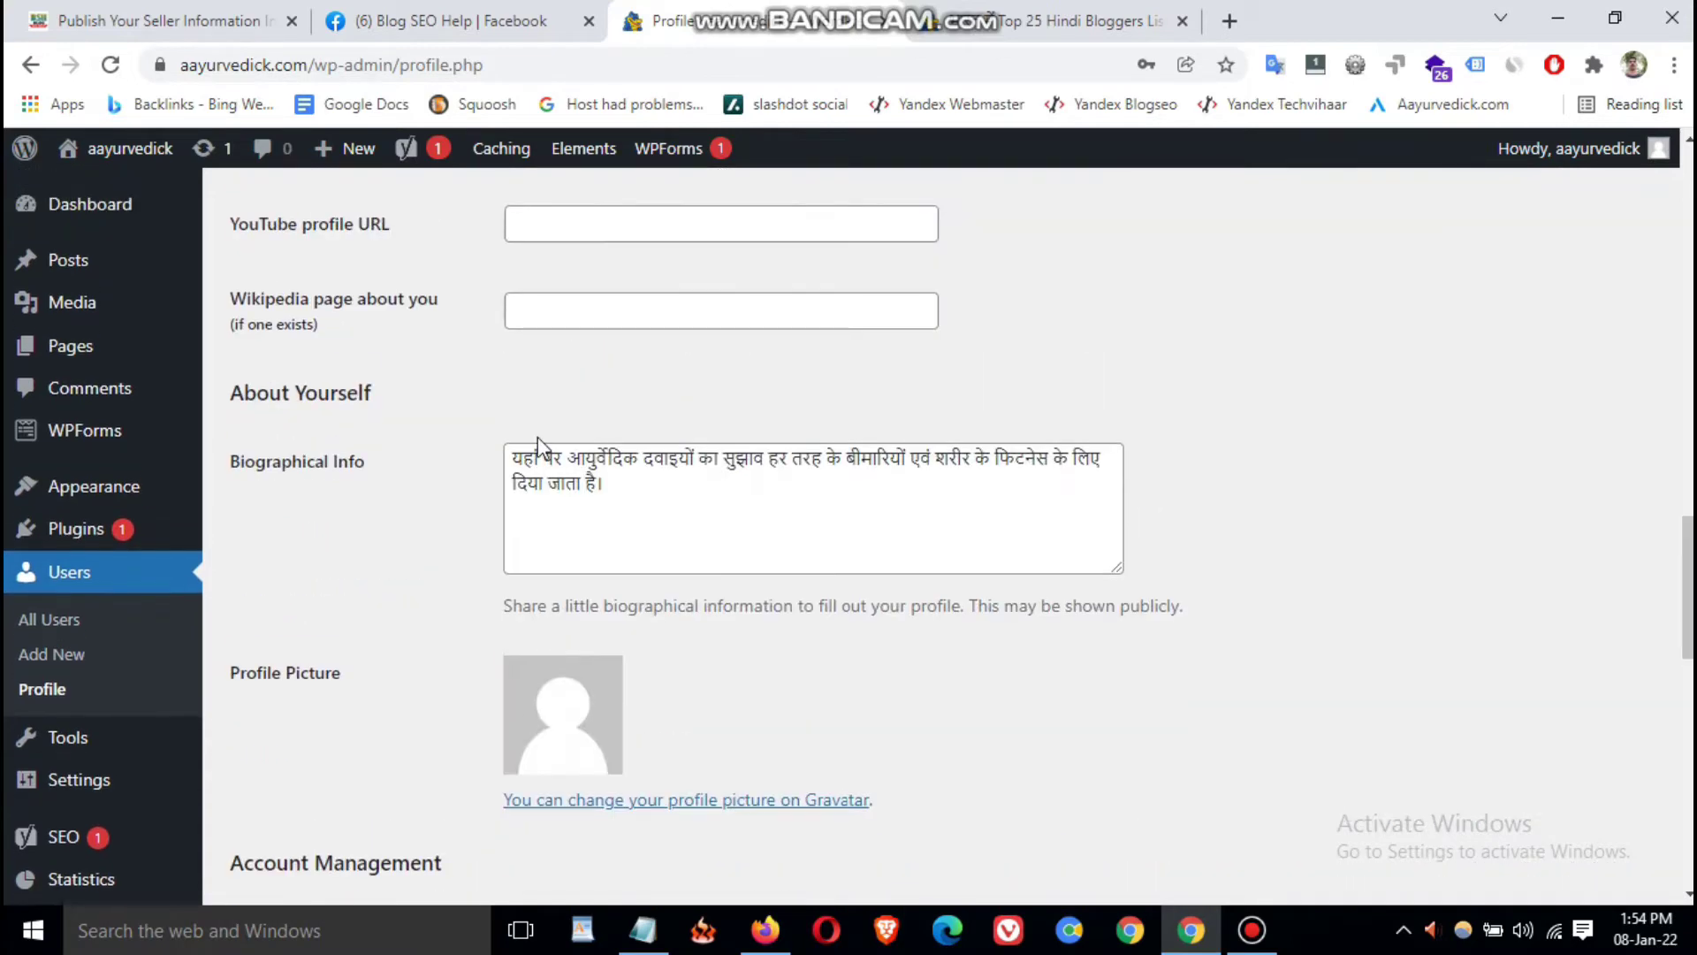
drag(522, 452, 634, 512)
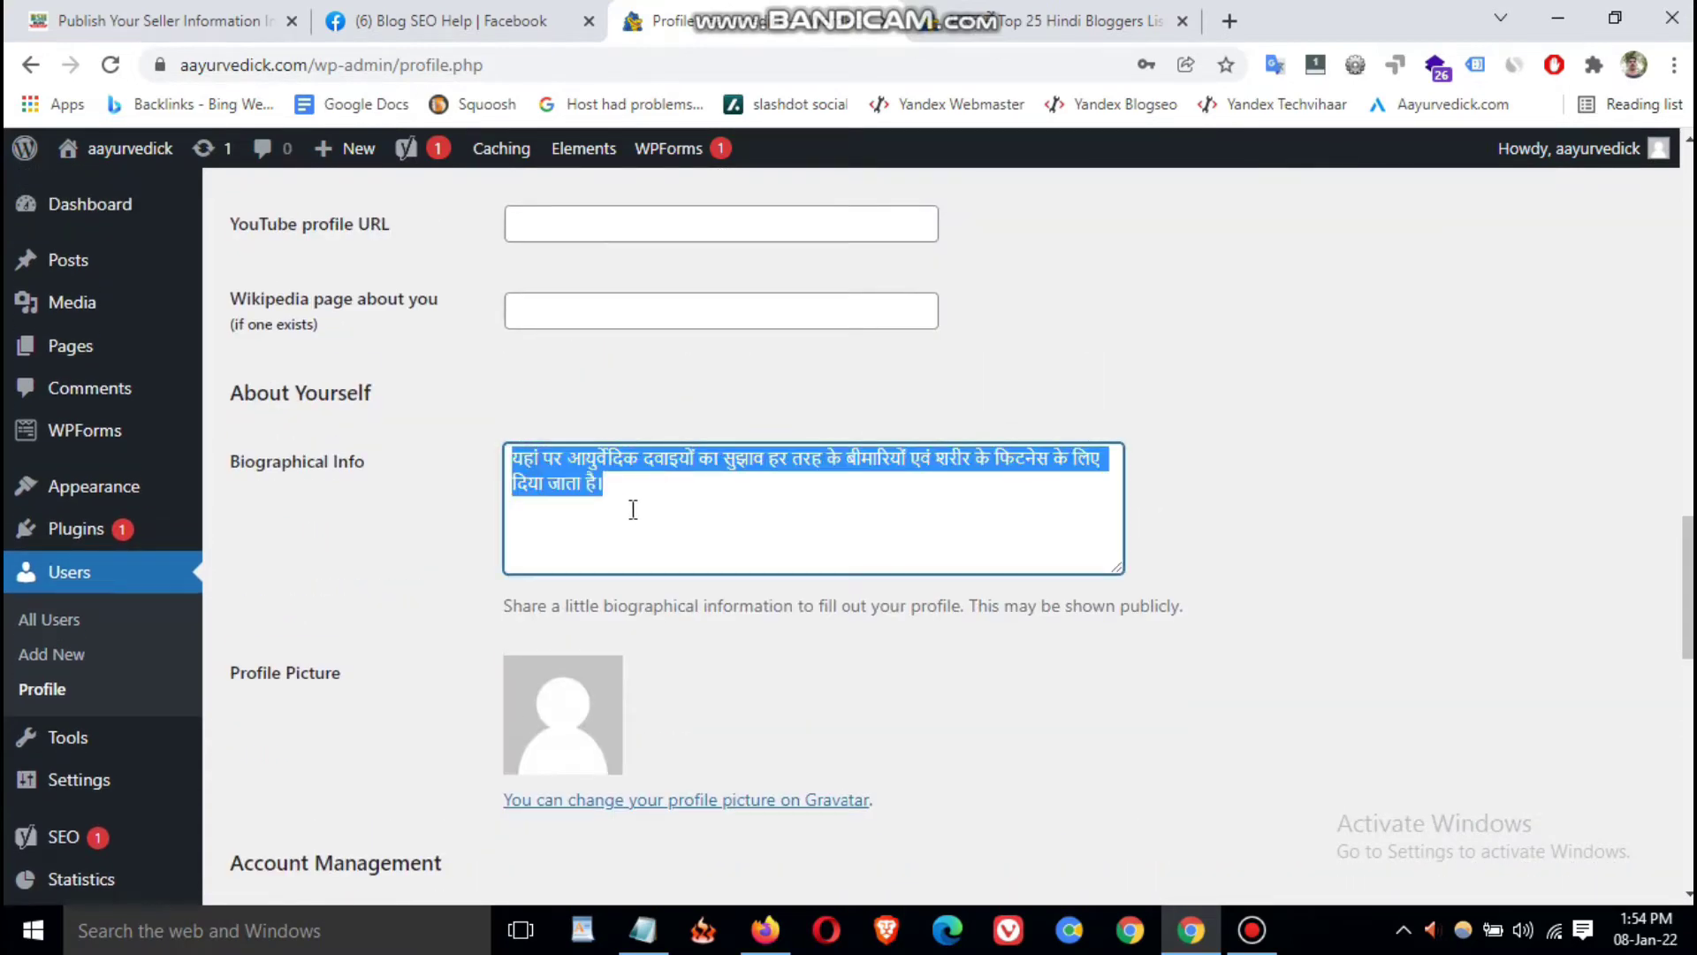
click(631, 509)
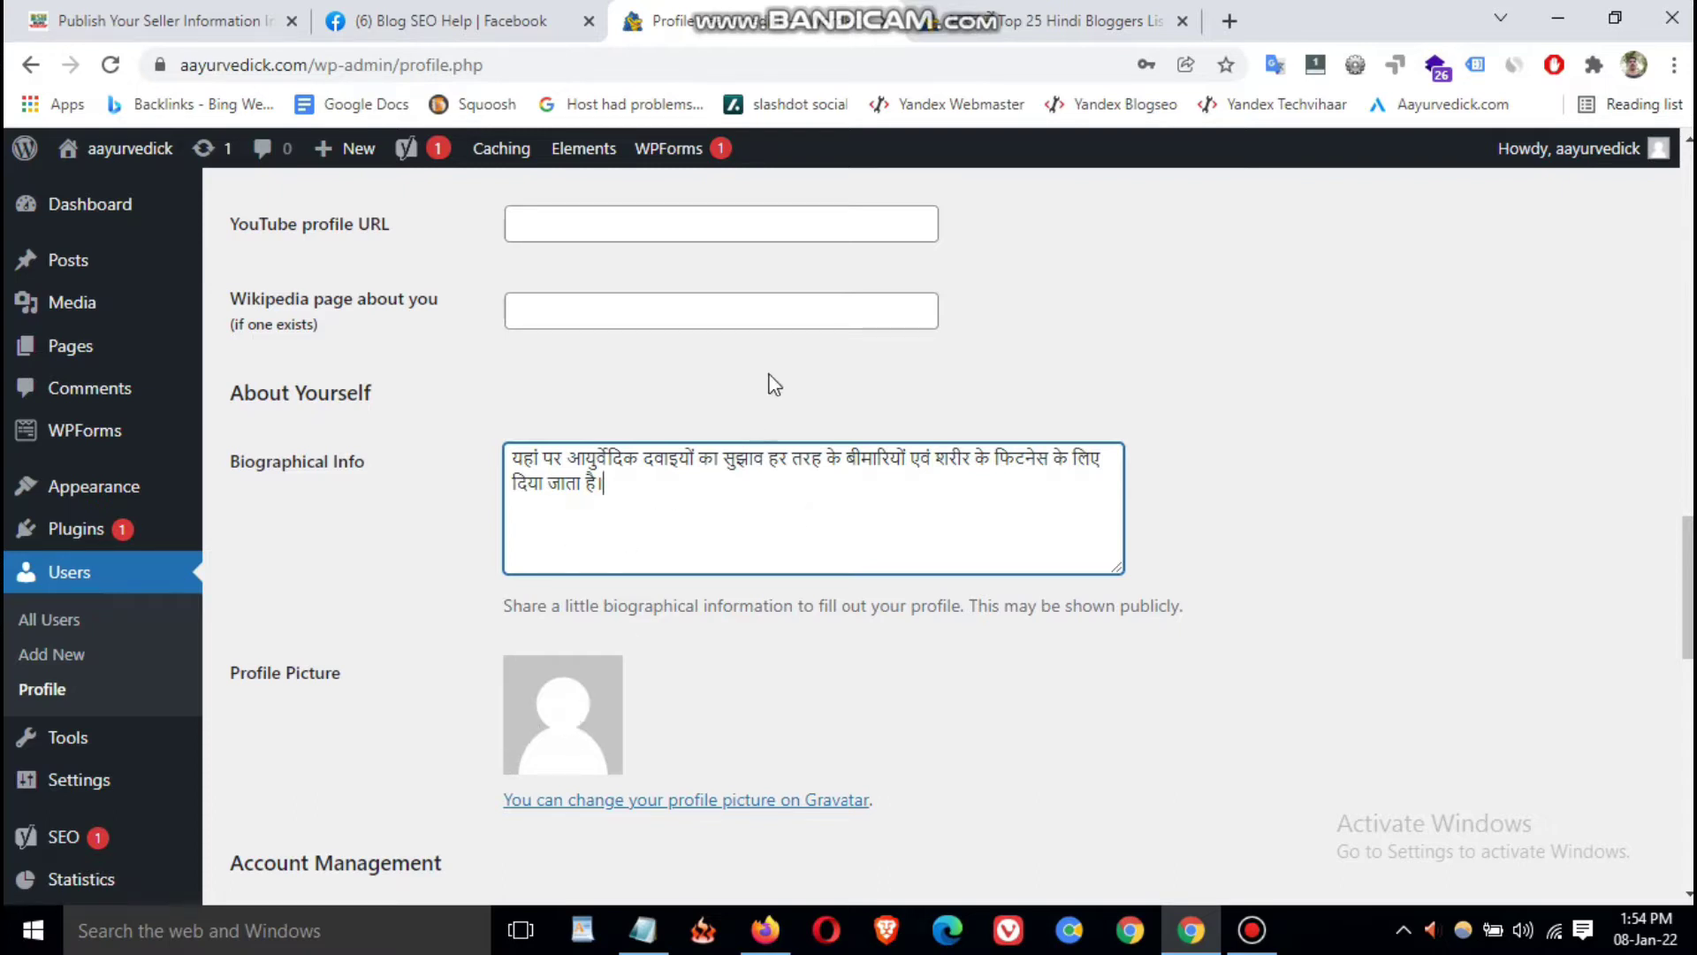
- Check the end of the Top 25 Hindi Bloggers List 2022 post on aayurvedick.com for an author box
click(1005, 9)
scroll(716, 544, down, 15)
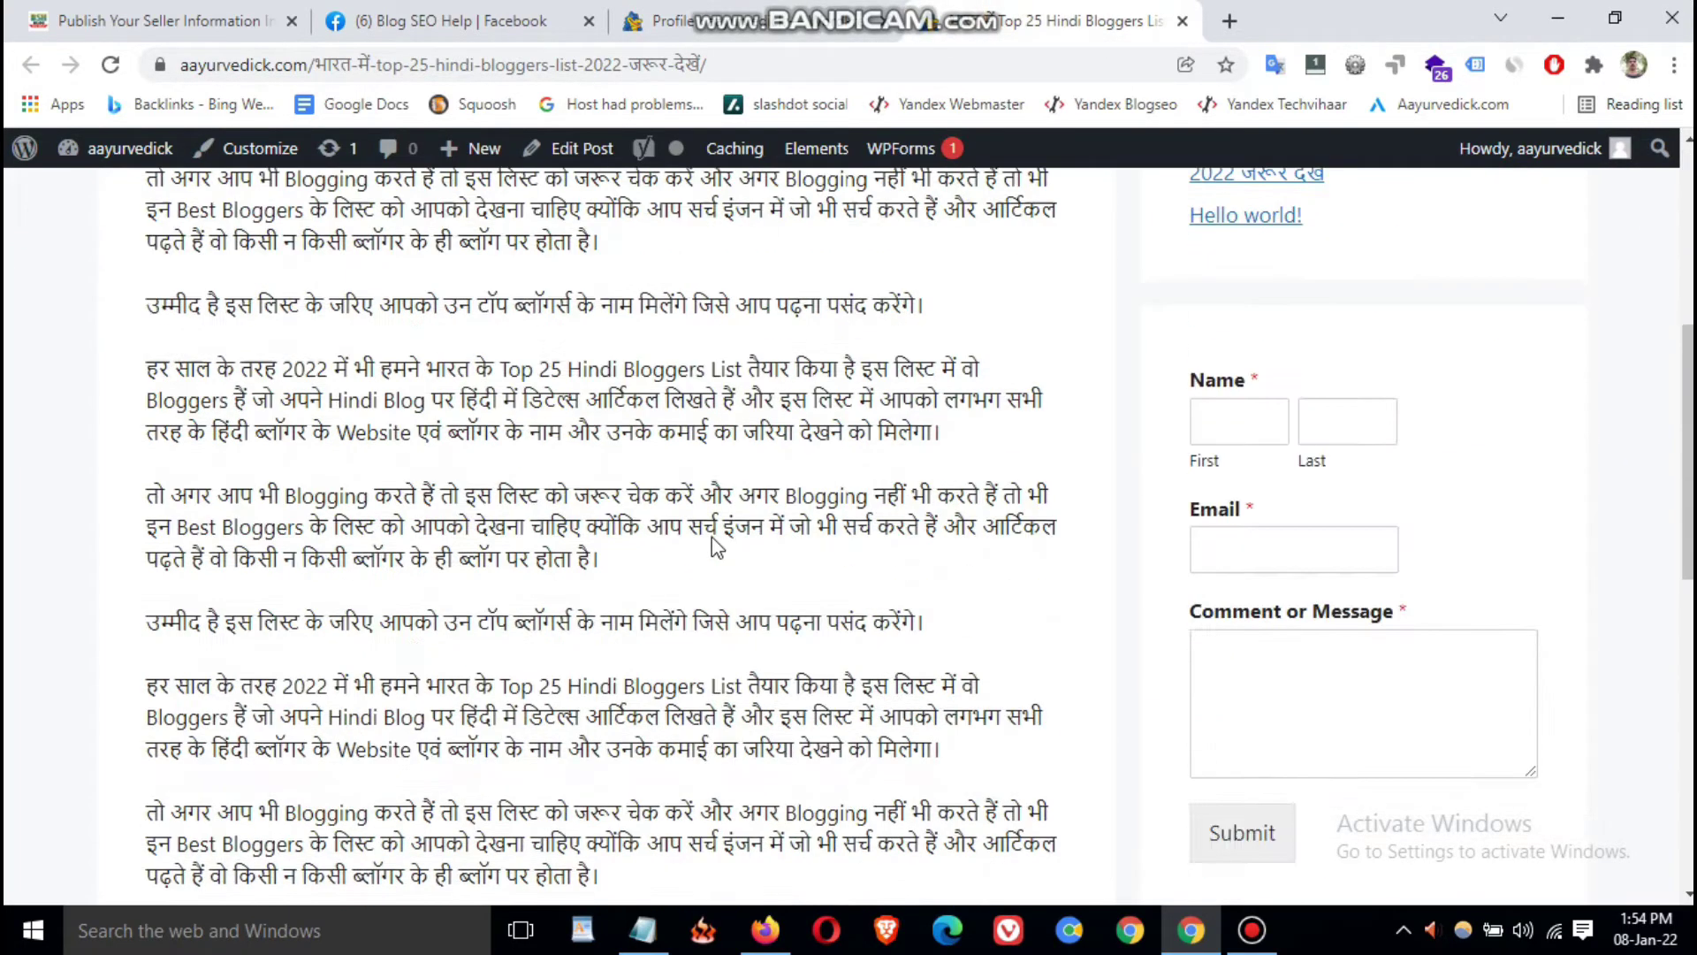
scroll(688, 534, up, 3)
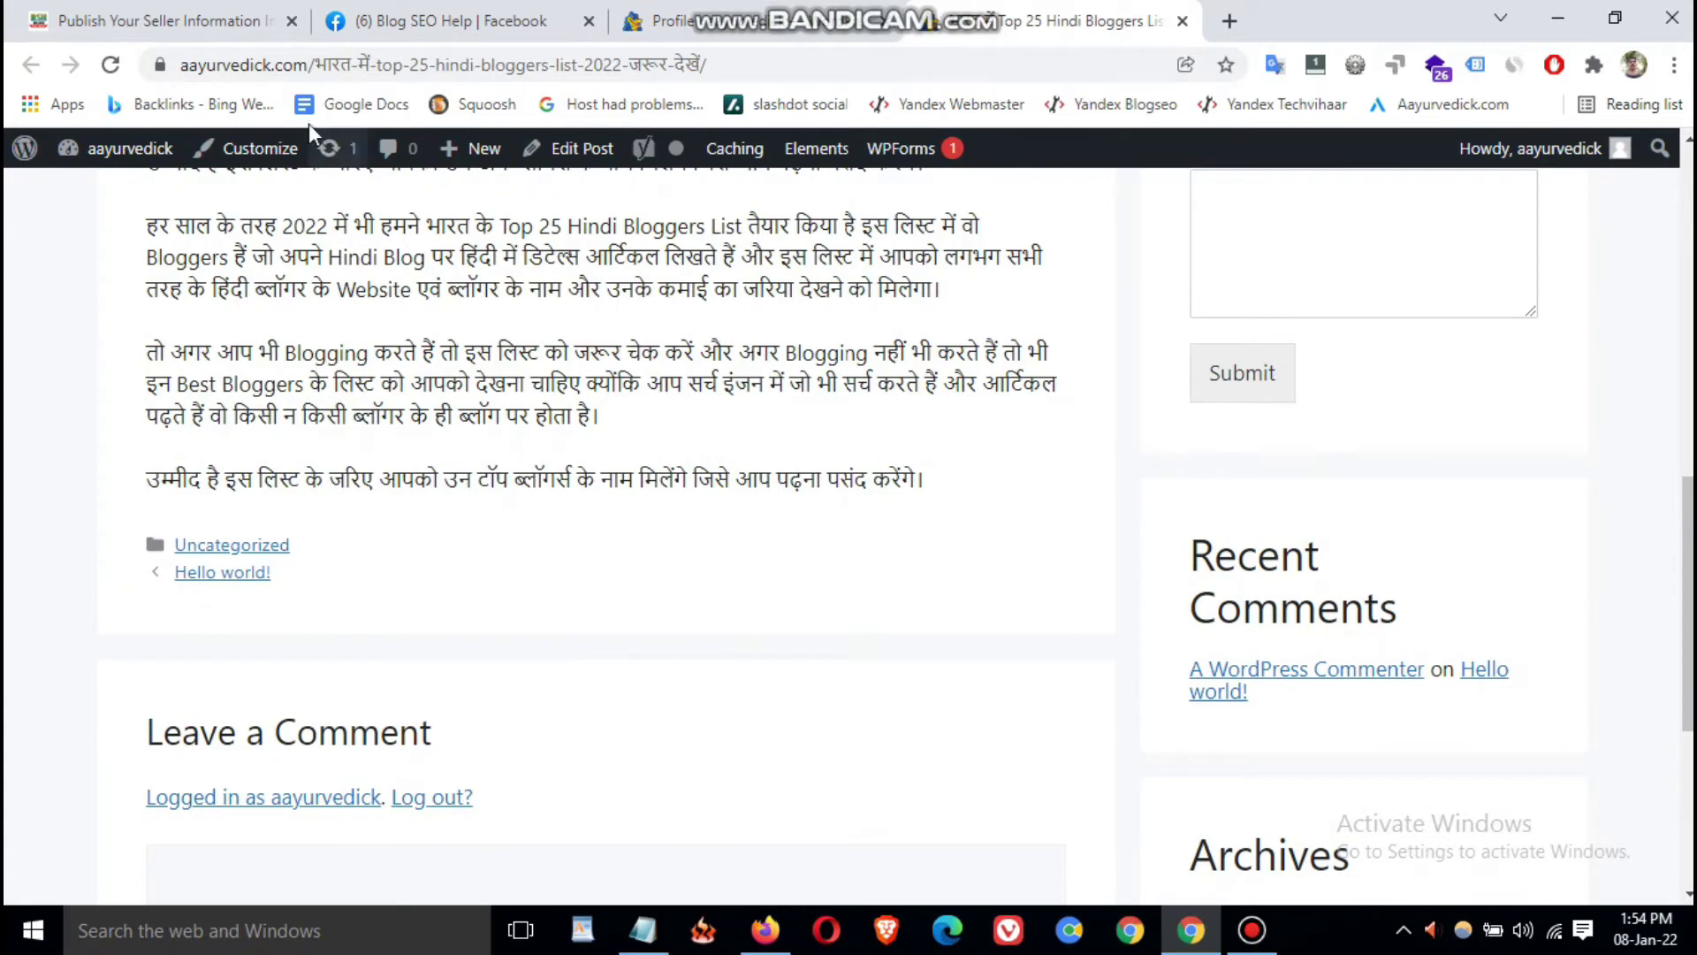
- Compare the author box on the blogseohelp.com post with the Biographical Info in the aayurvedick.com profile
click(210, 31)
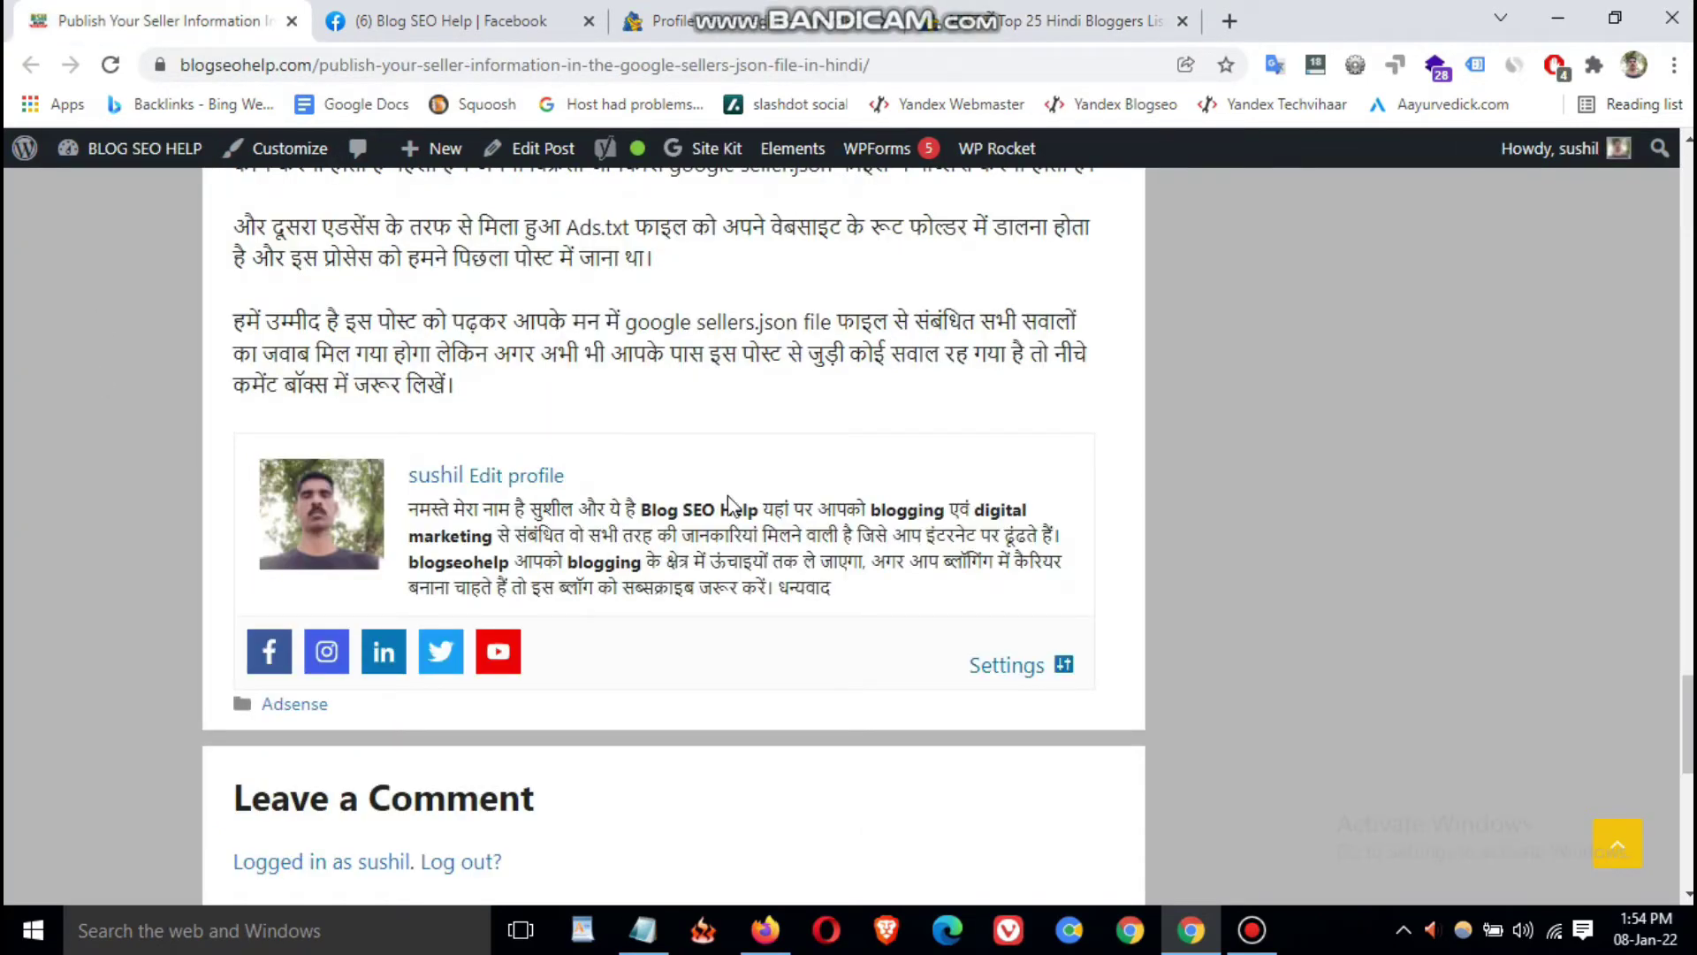
scroll(731, 499, up, 3)
scroll(730, 499, down, 3)
click(785, 33)
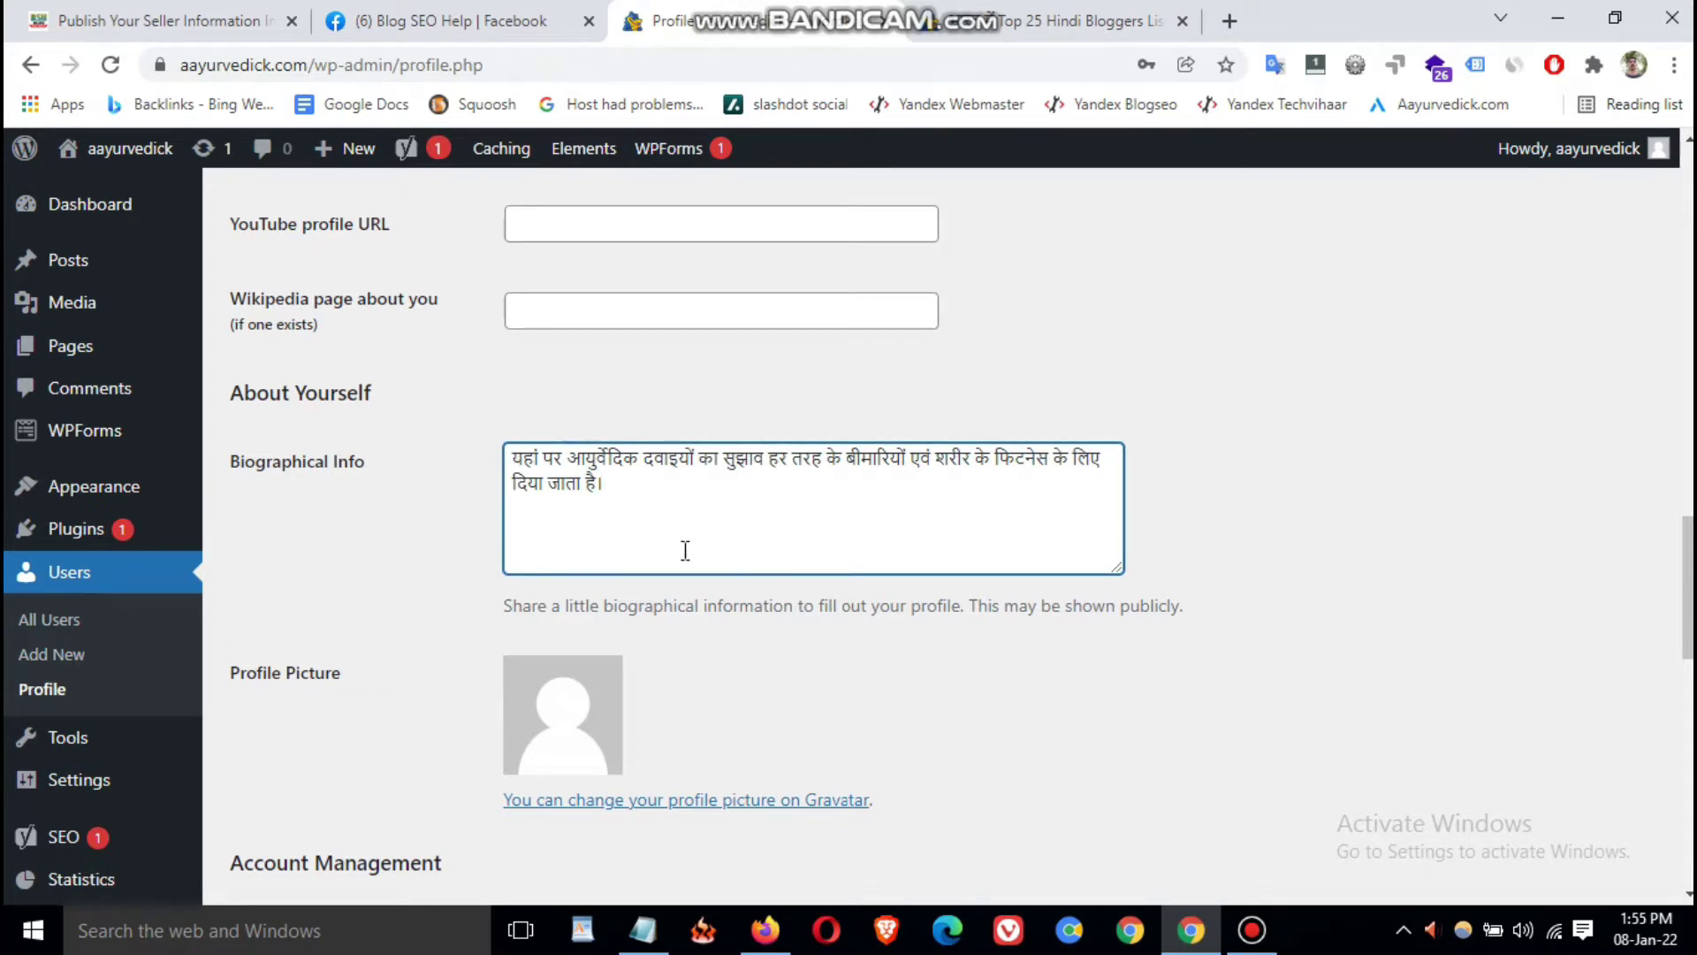
click(256, 22)
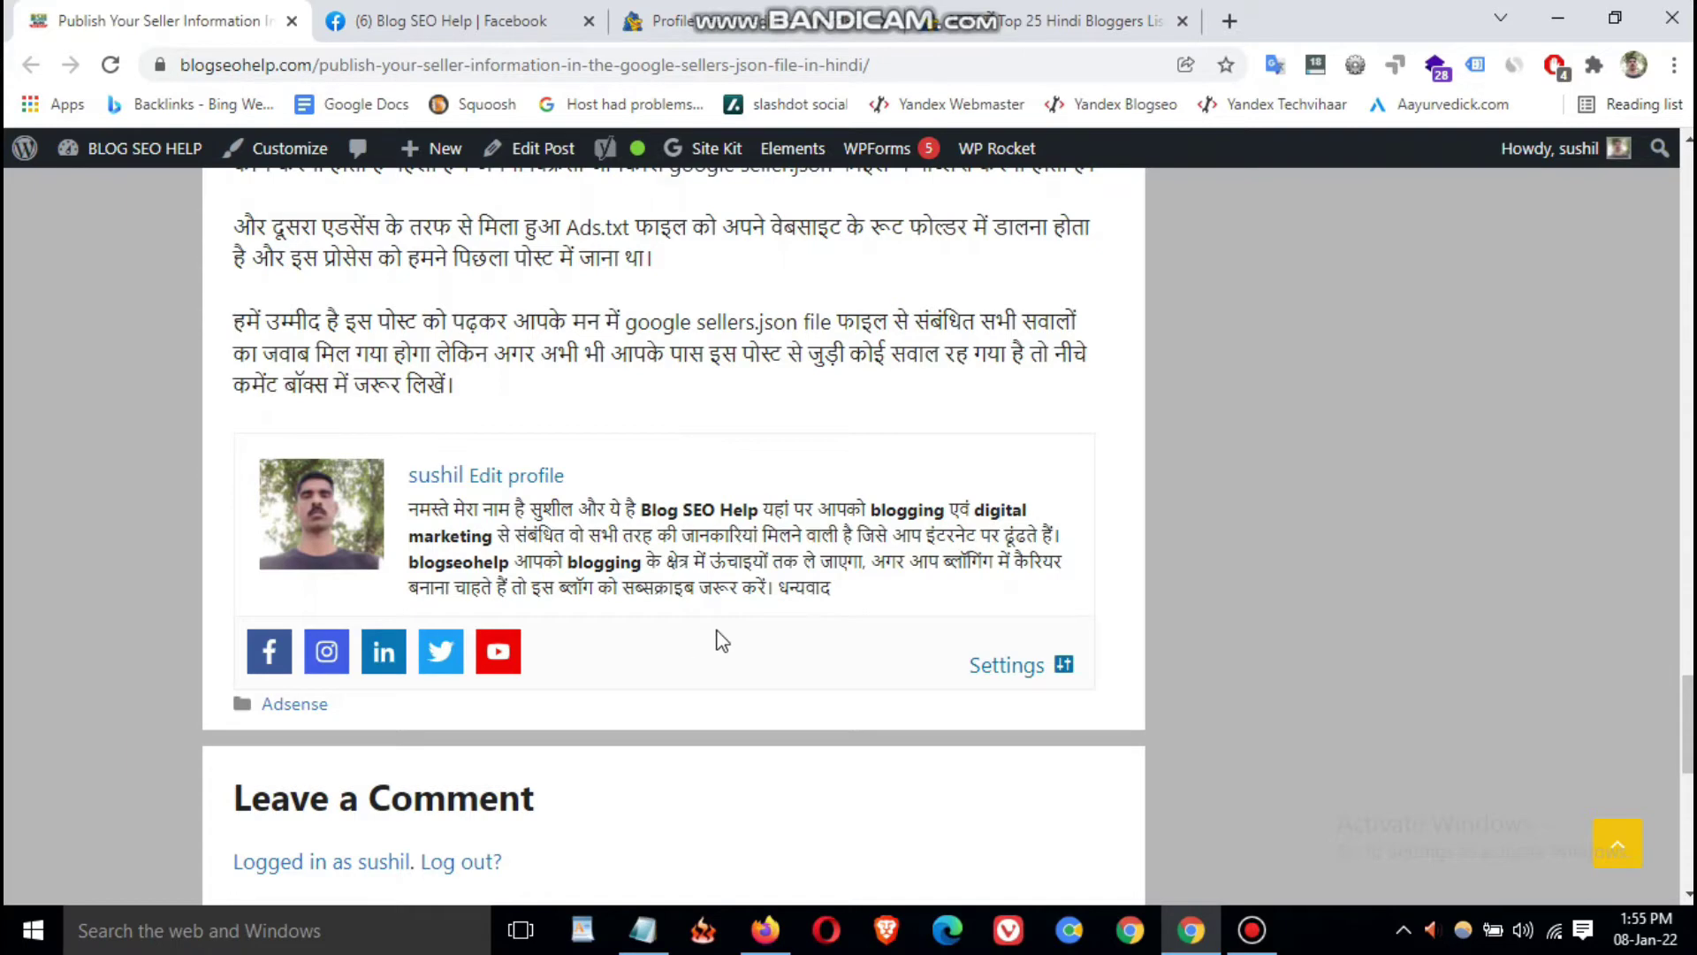
click(747, 25)
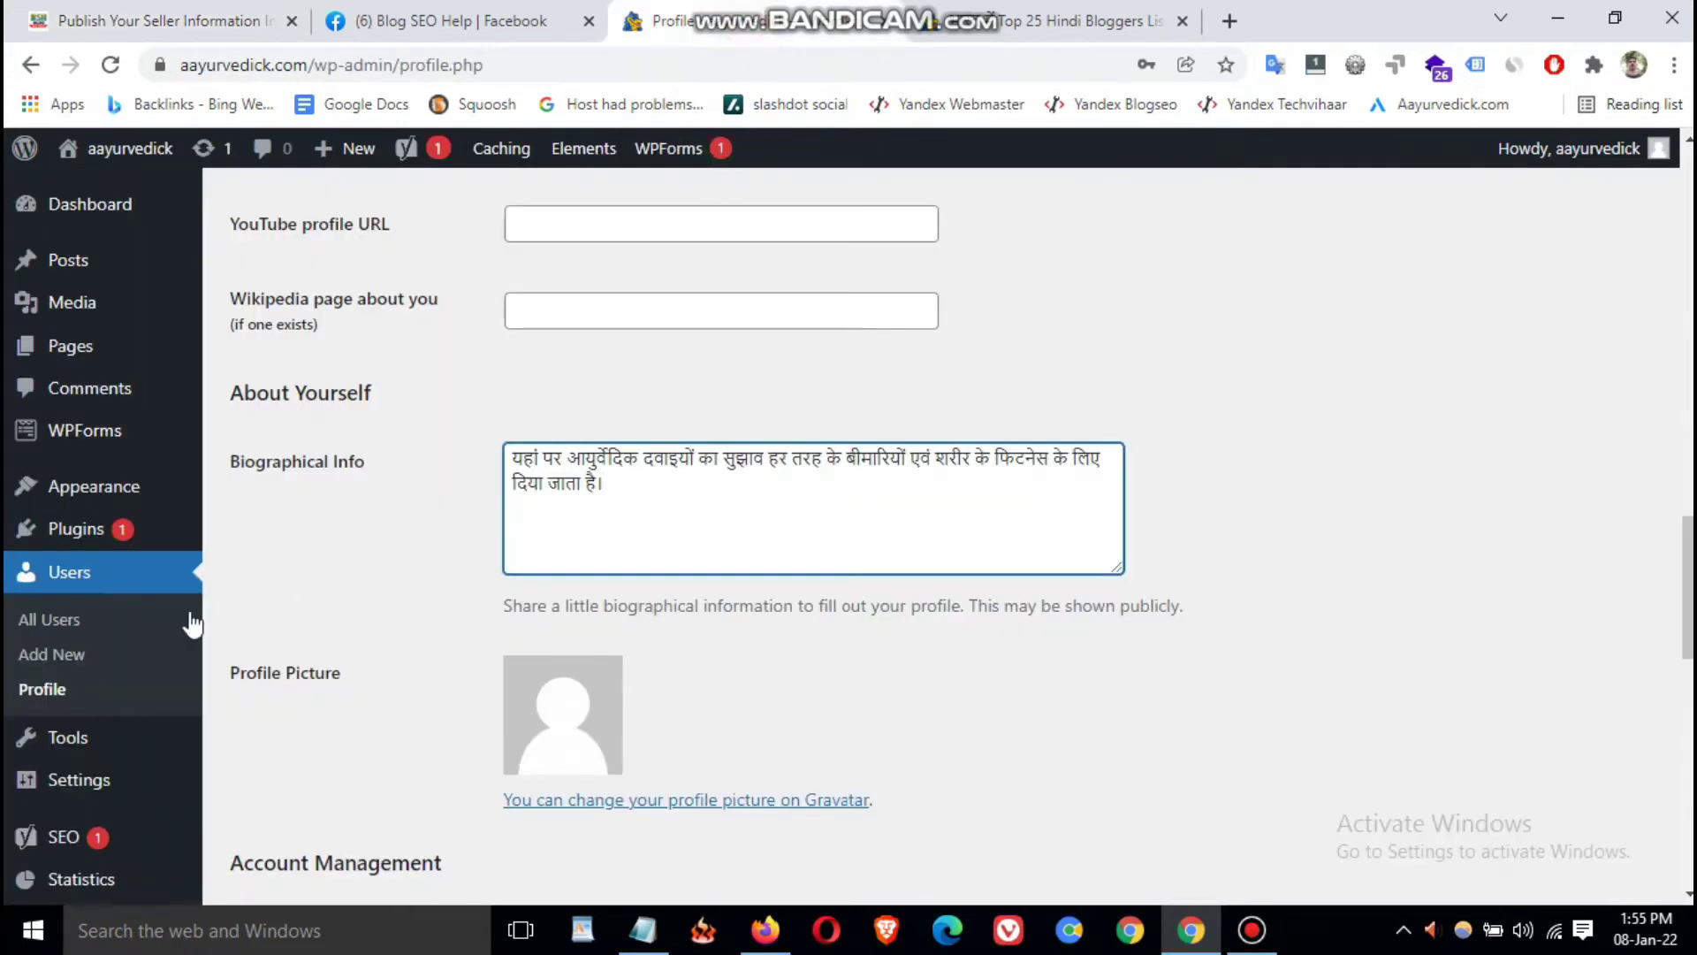
- Search for "Simple Author Box" among the plugins that can be added to the aayurvedick.com site
scroll(425, 463, up, 8)
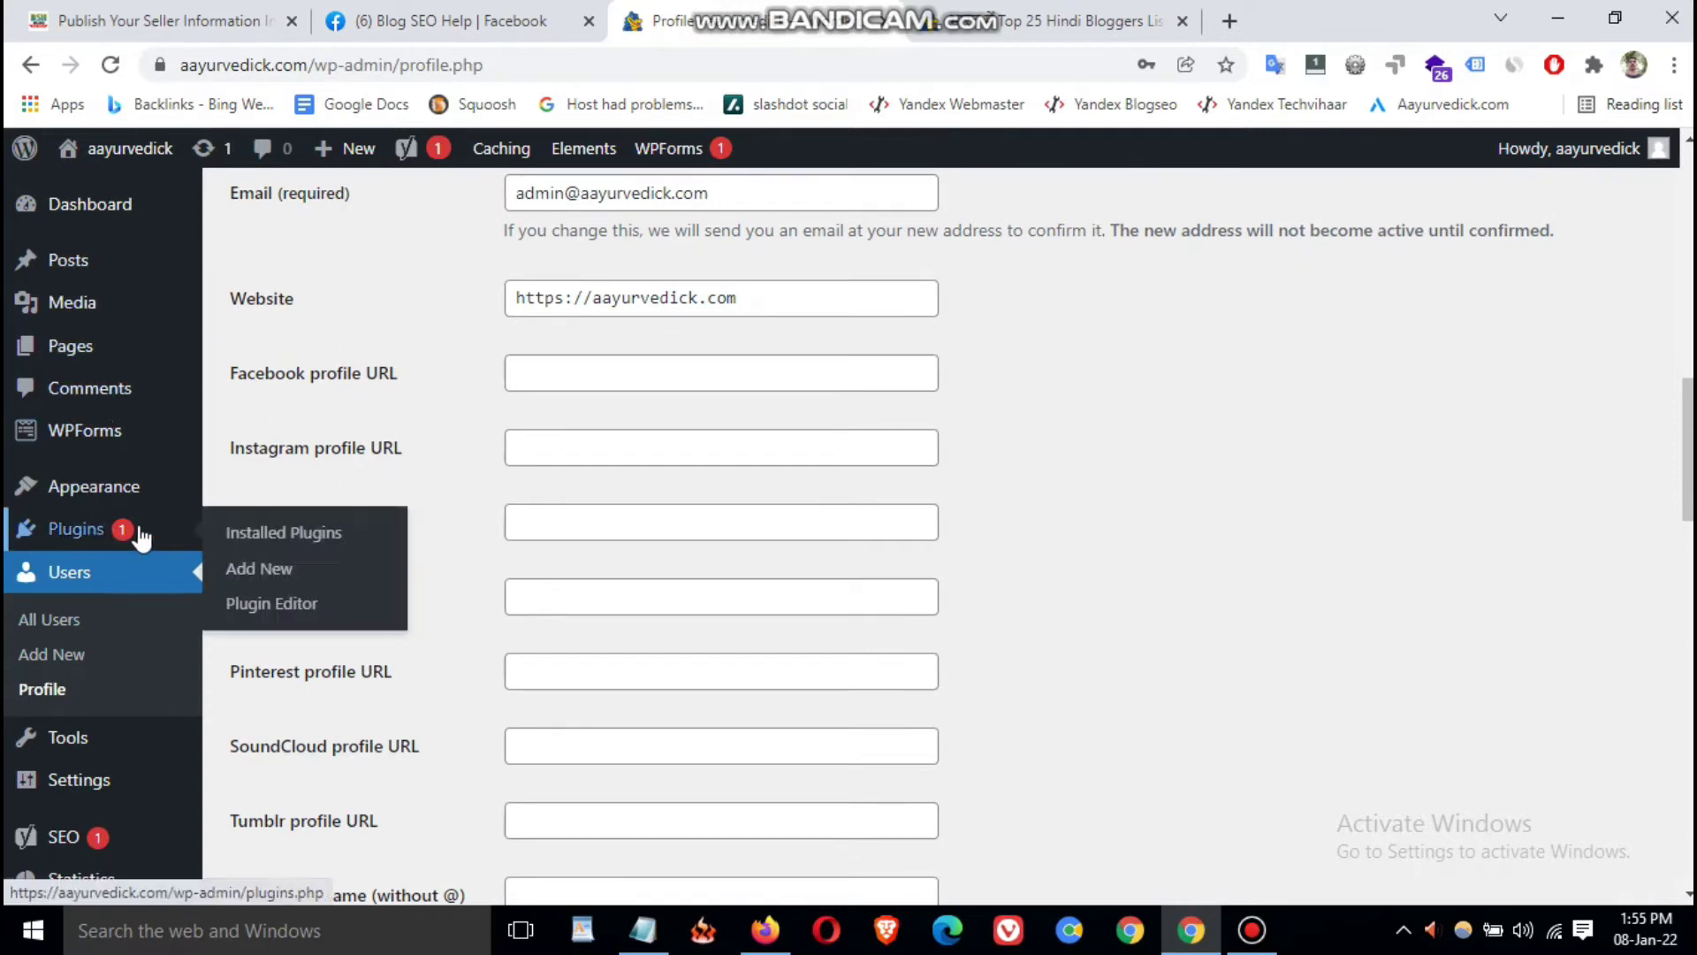
click(84, 537)
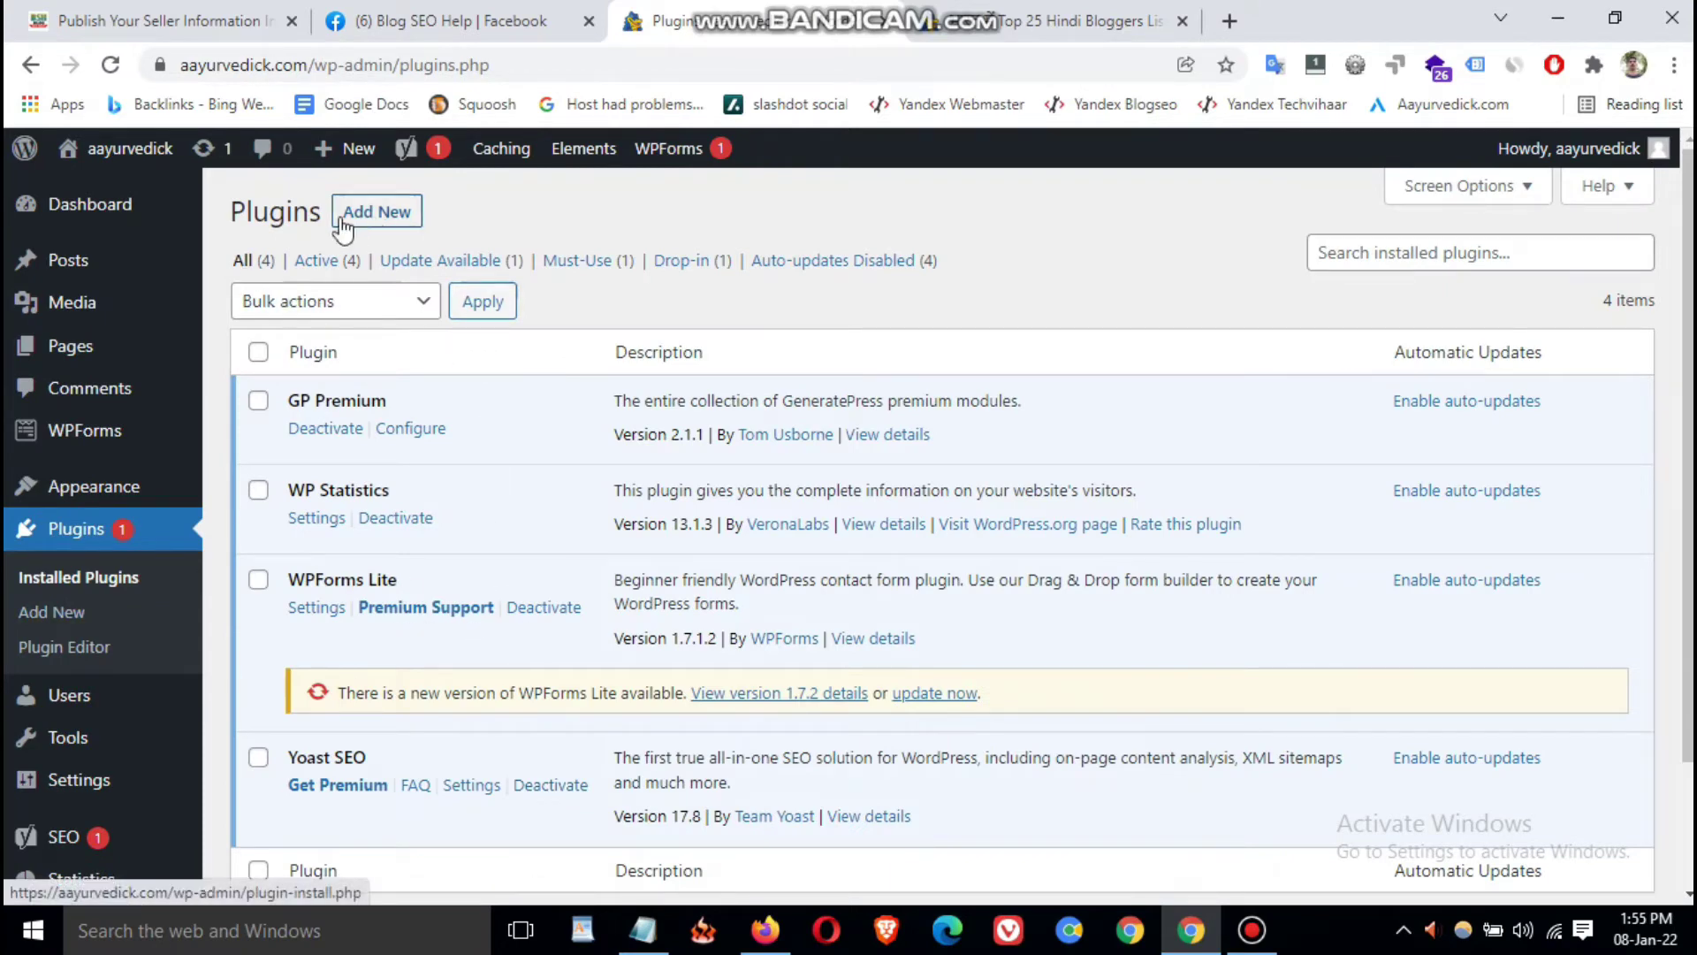
click(387, 221)
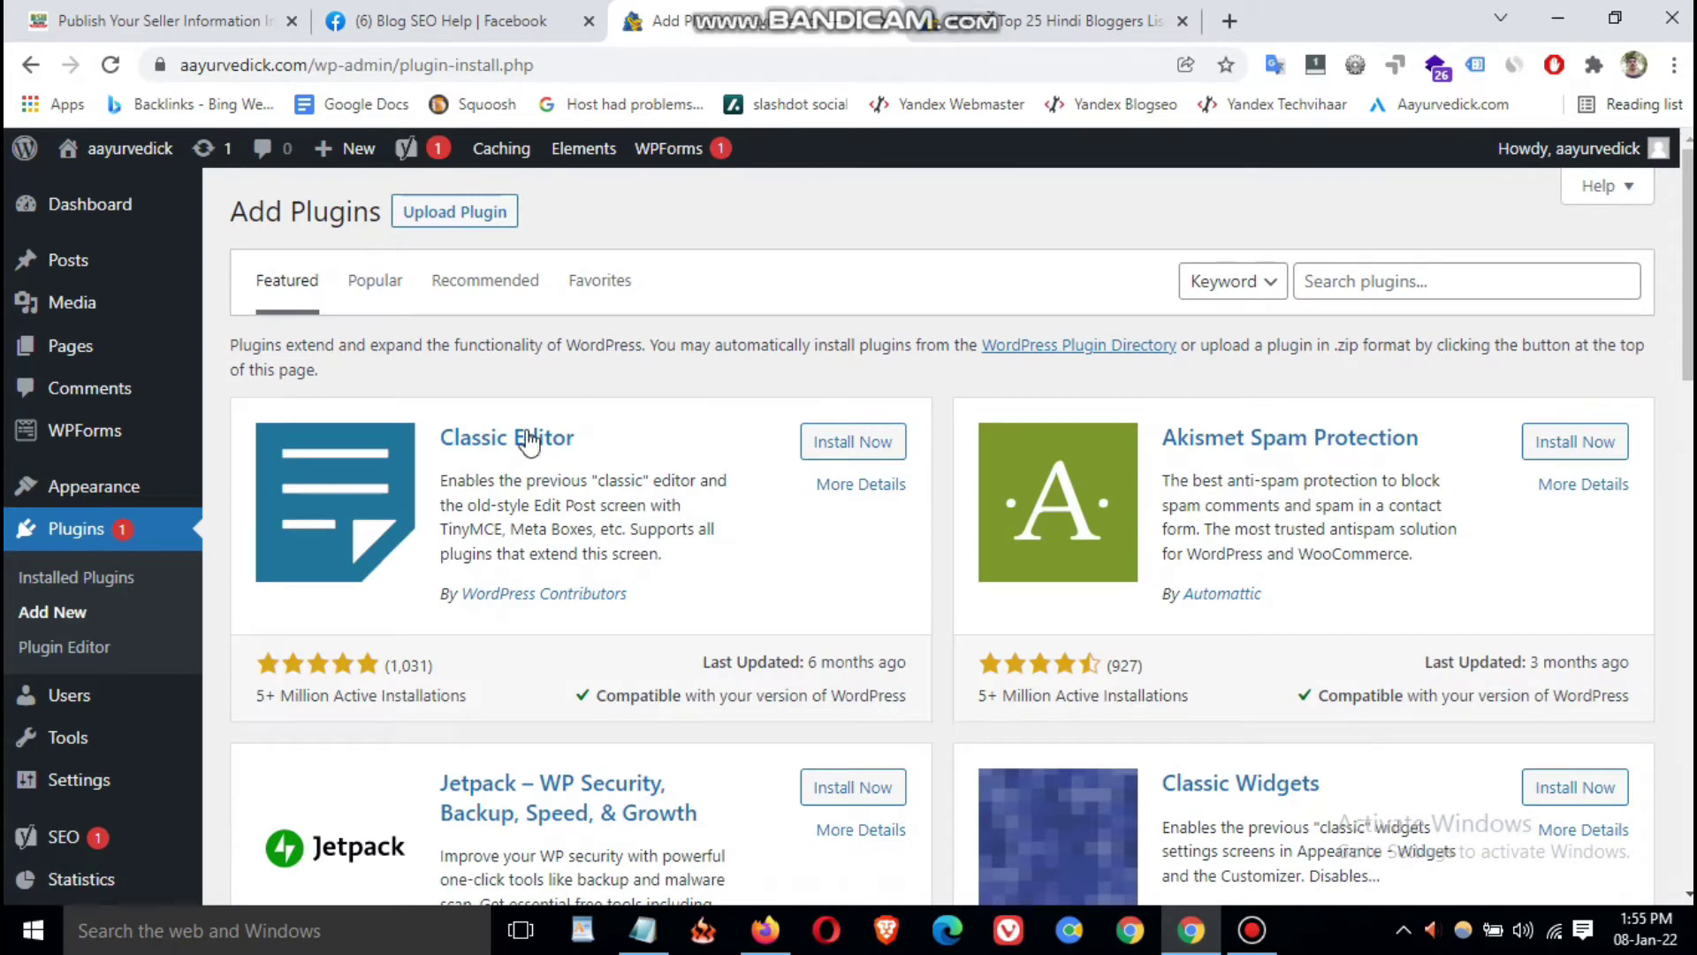
click(1393, 280)
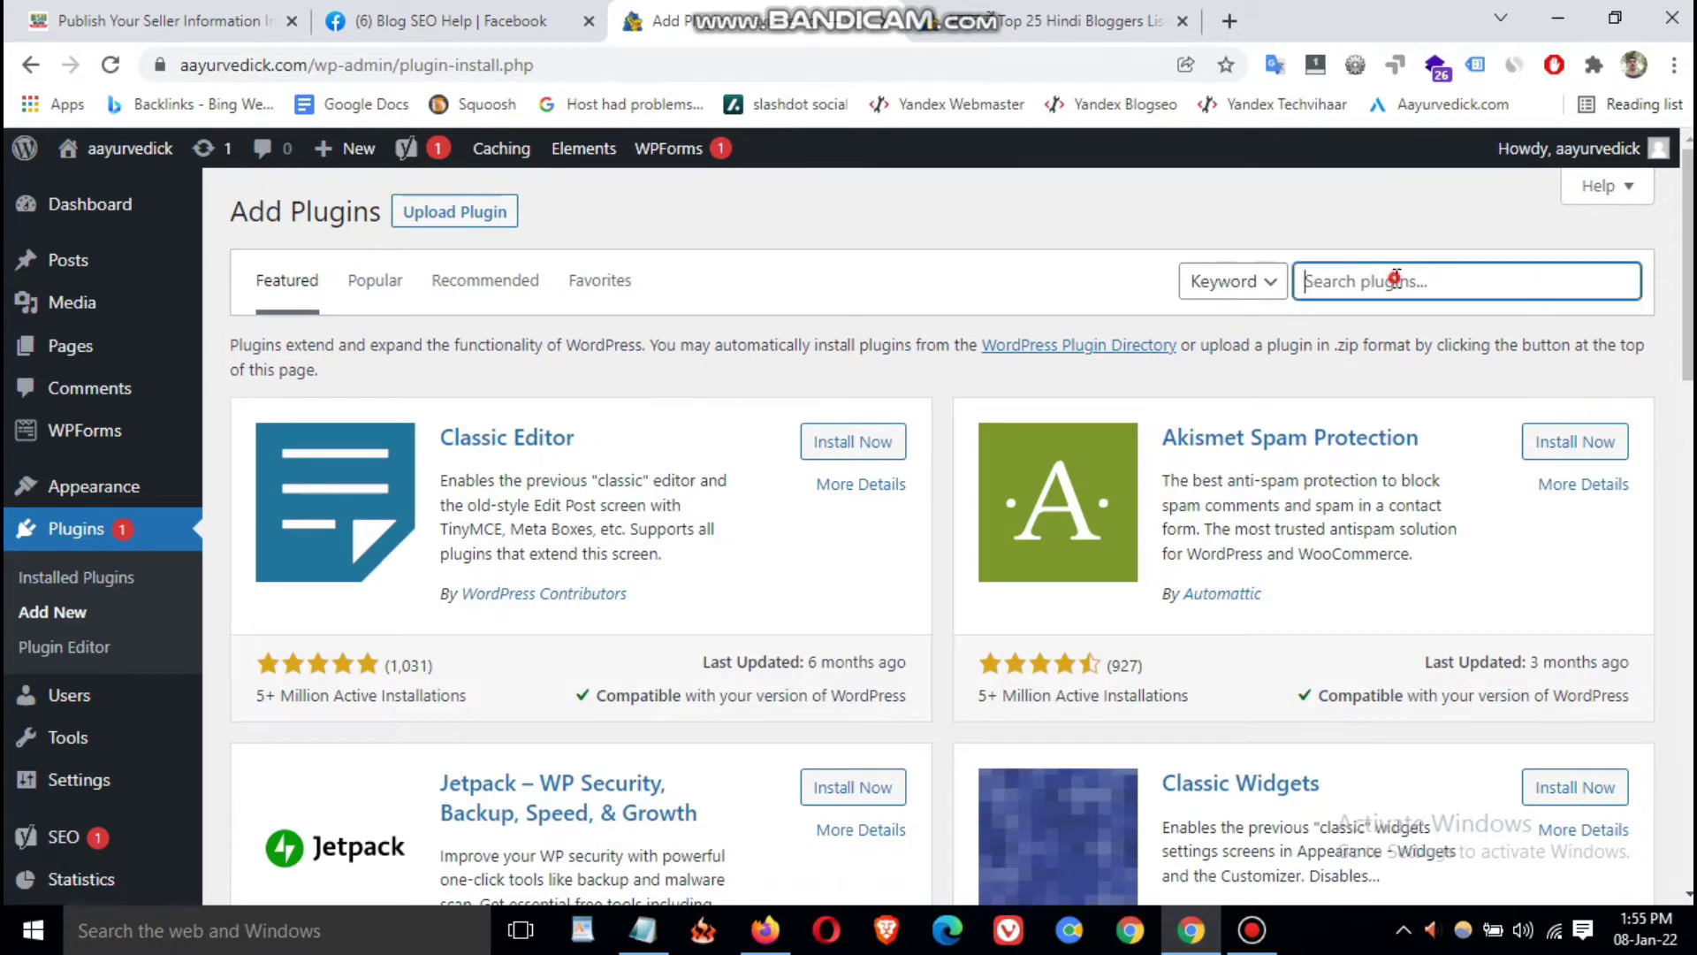
text(Simple Author Box)
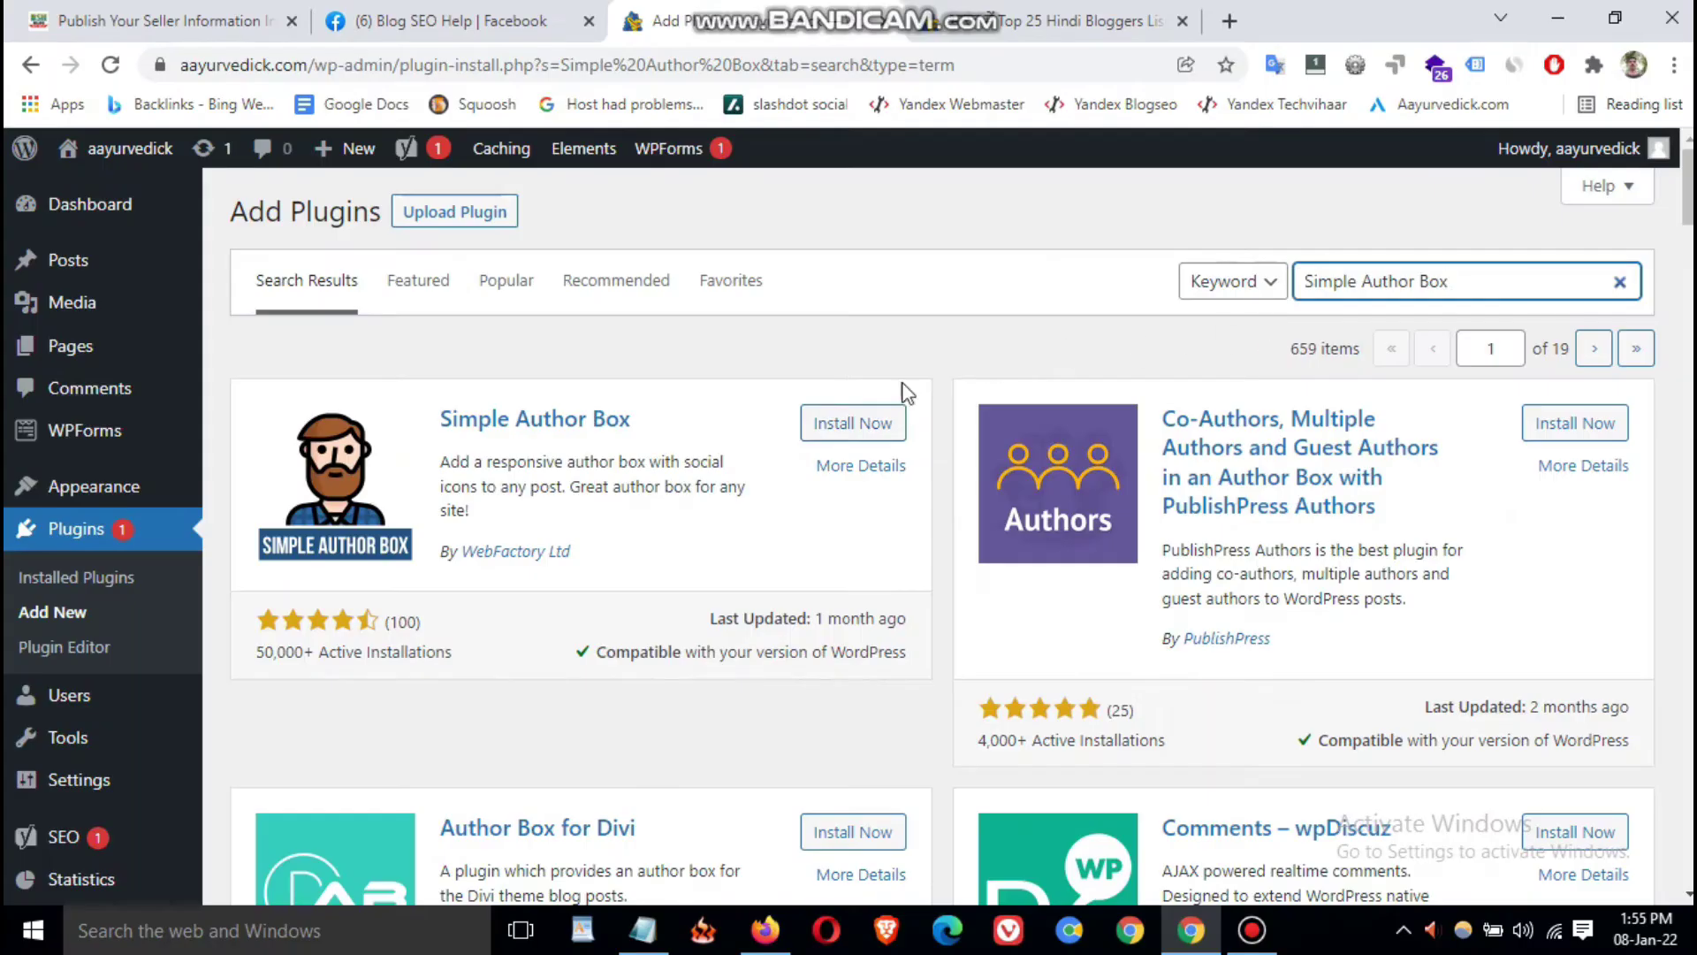
- Install and activate the Simple Author Box plugin by WebFactory Ltd, and dismiss its welcome notice
drag(437, 420, 640, 439)
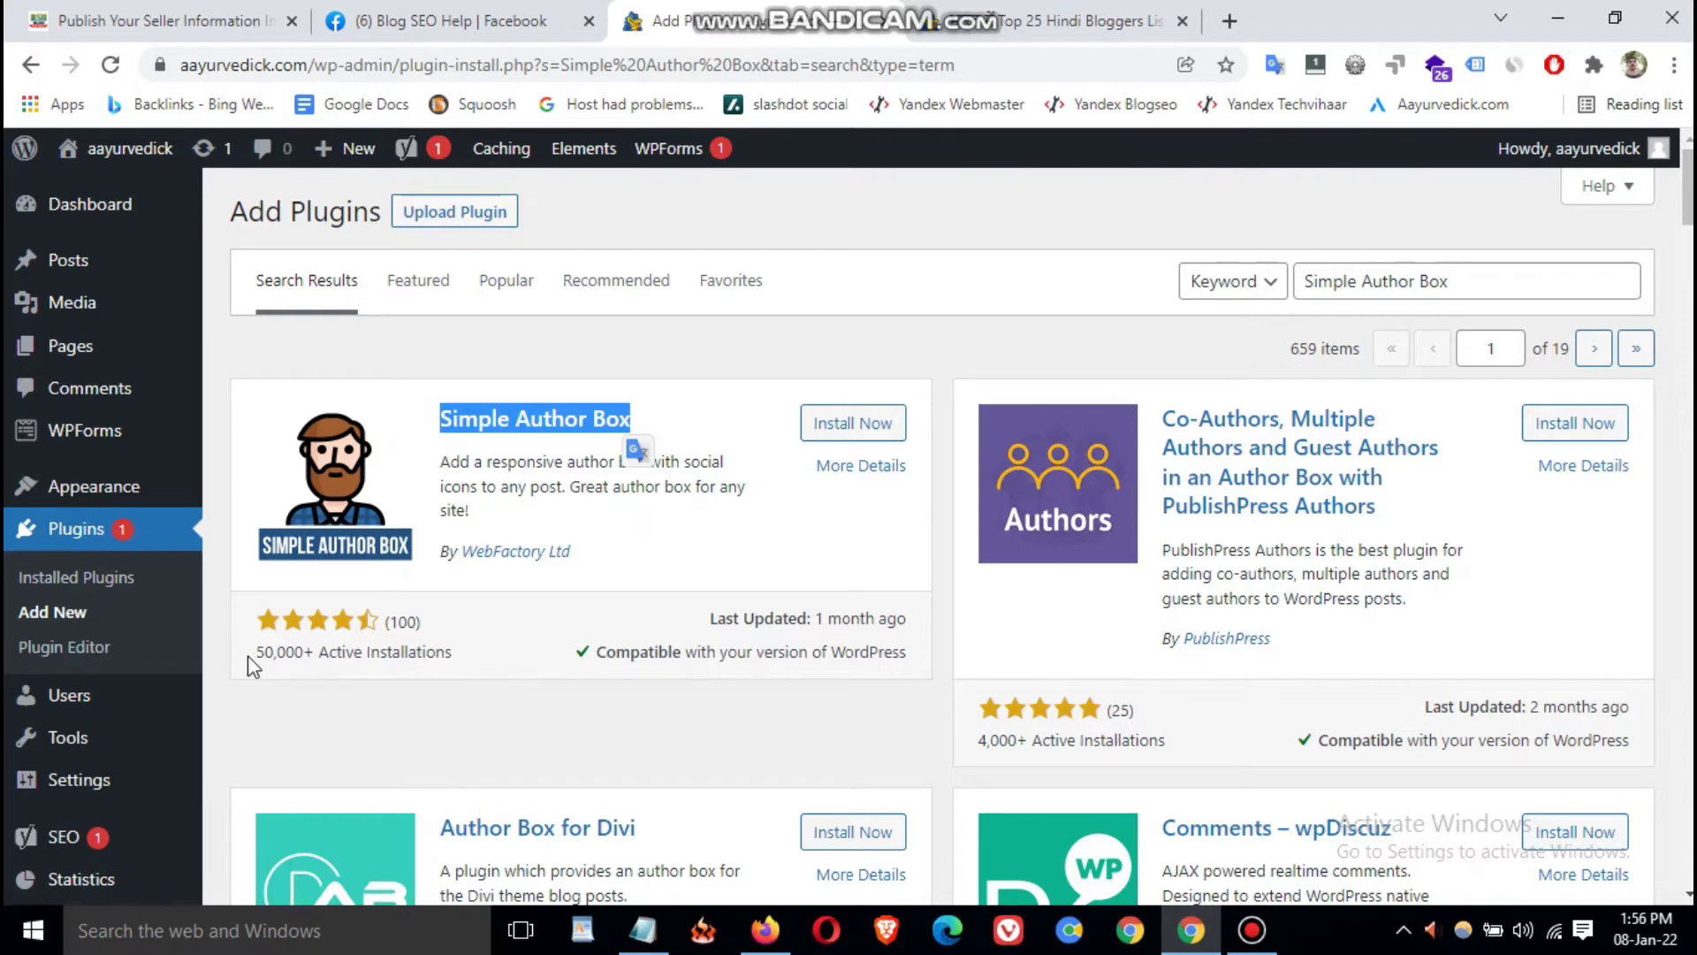
drag(249, 655, 303, 655)
click(313, 670)
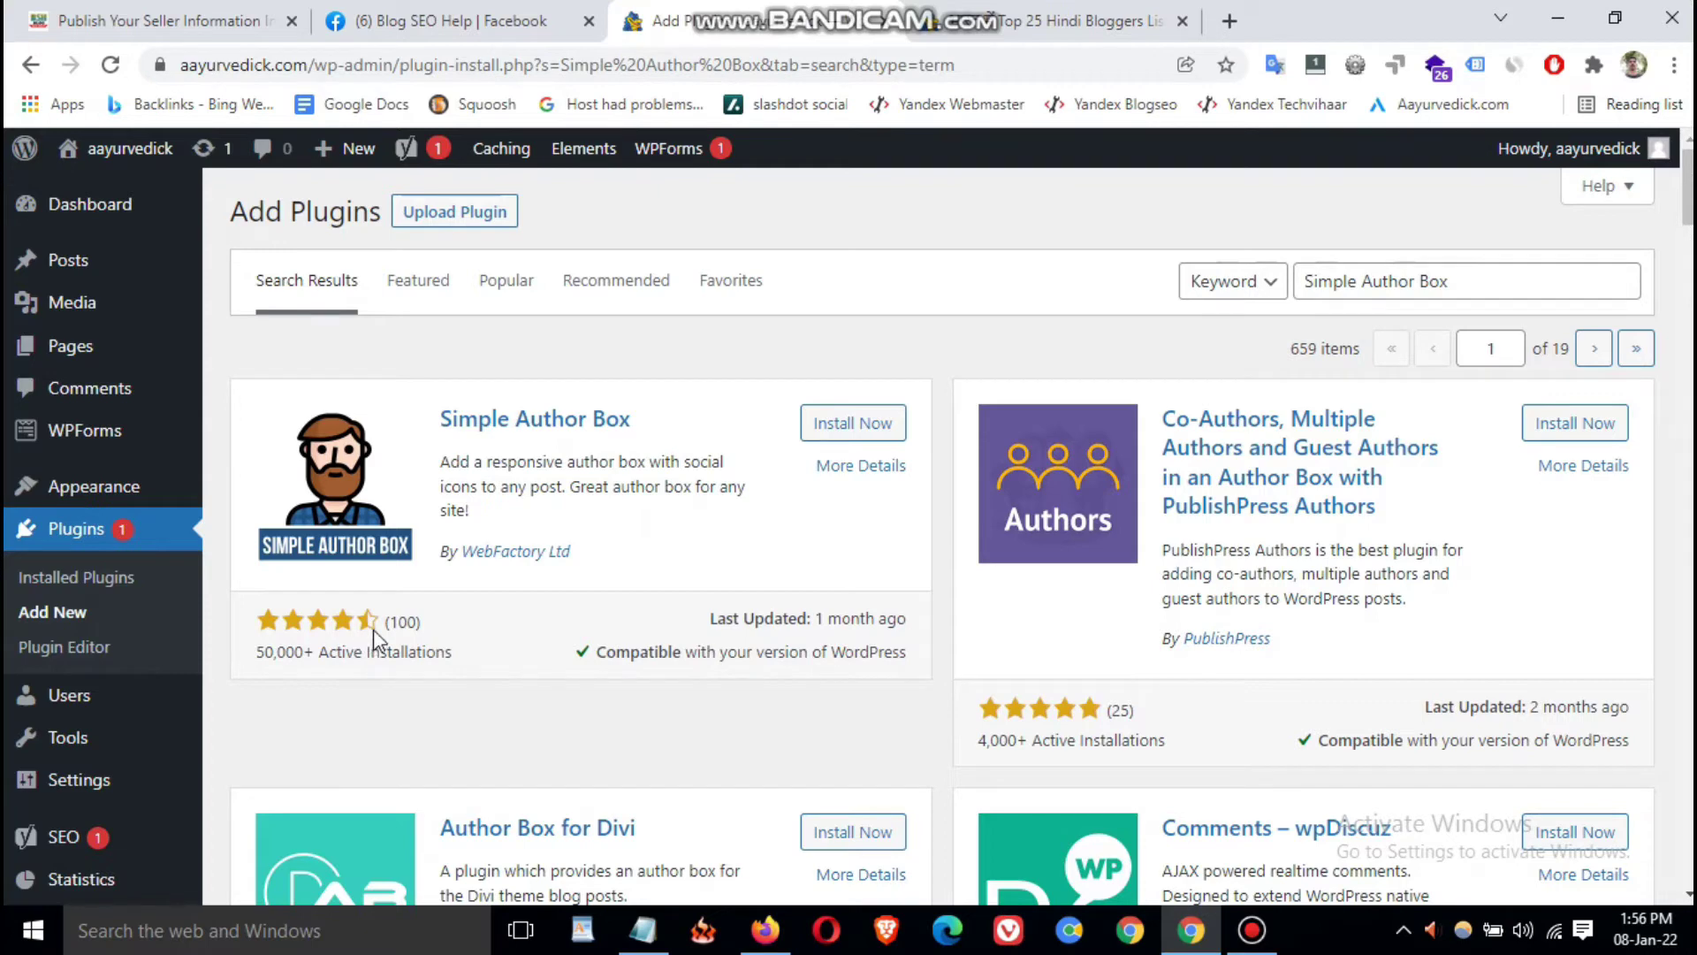
click(833, 433)
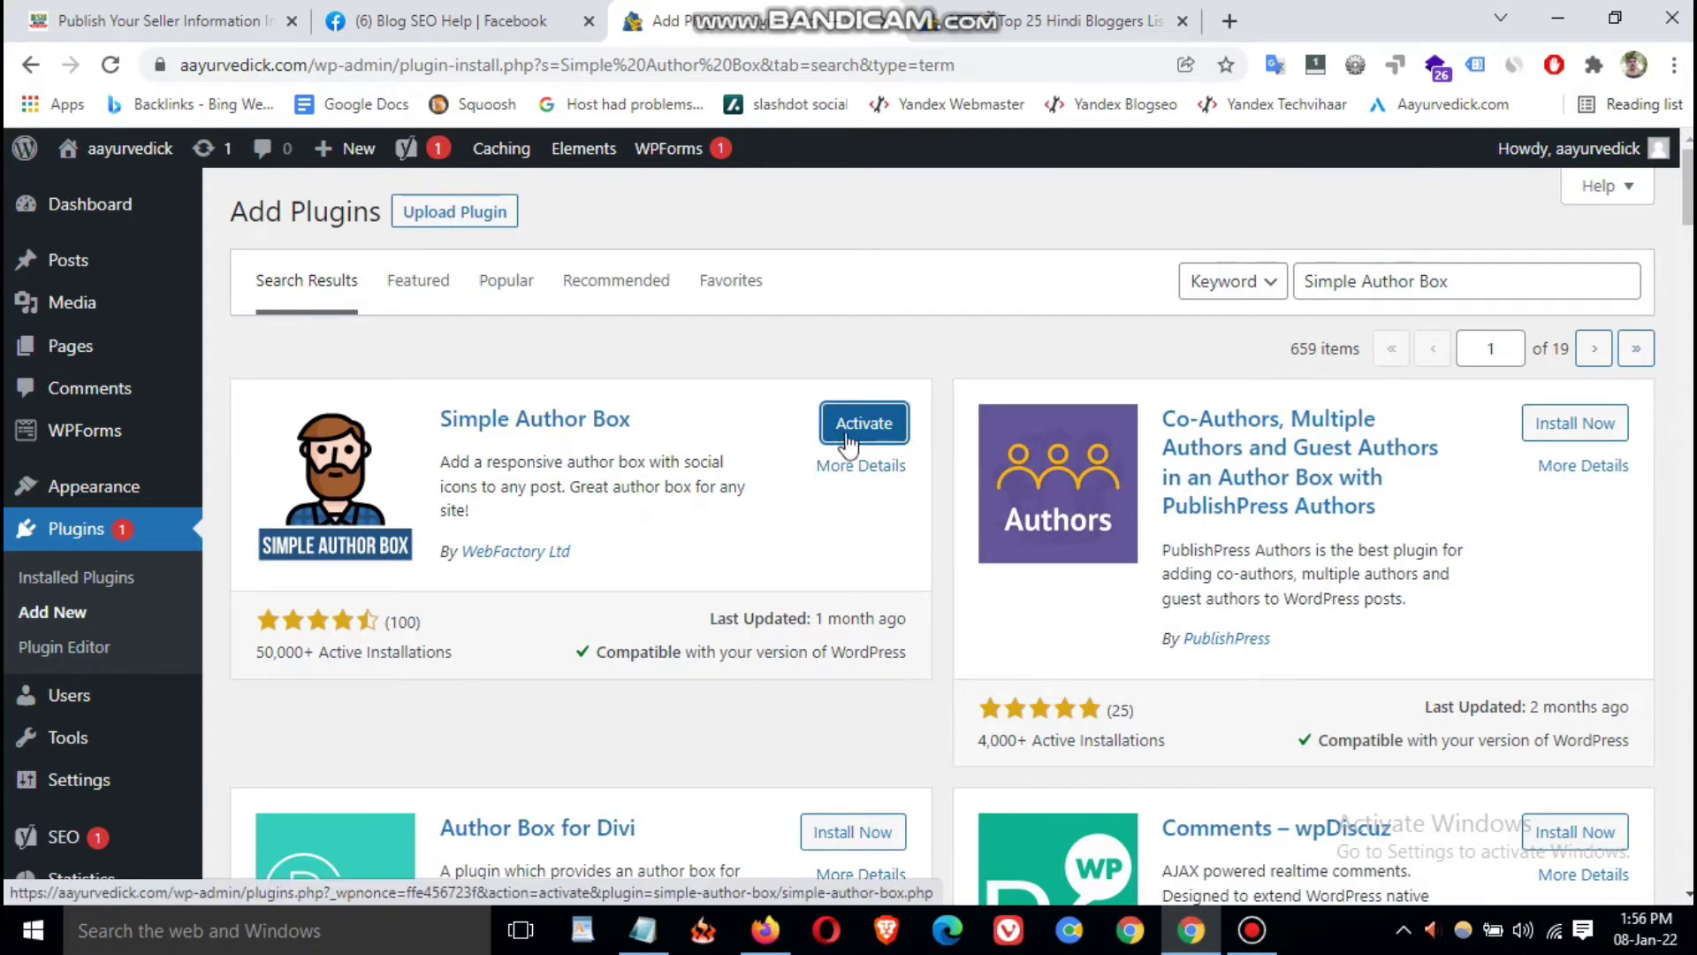
click(871, 436)
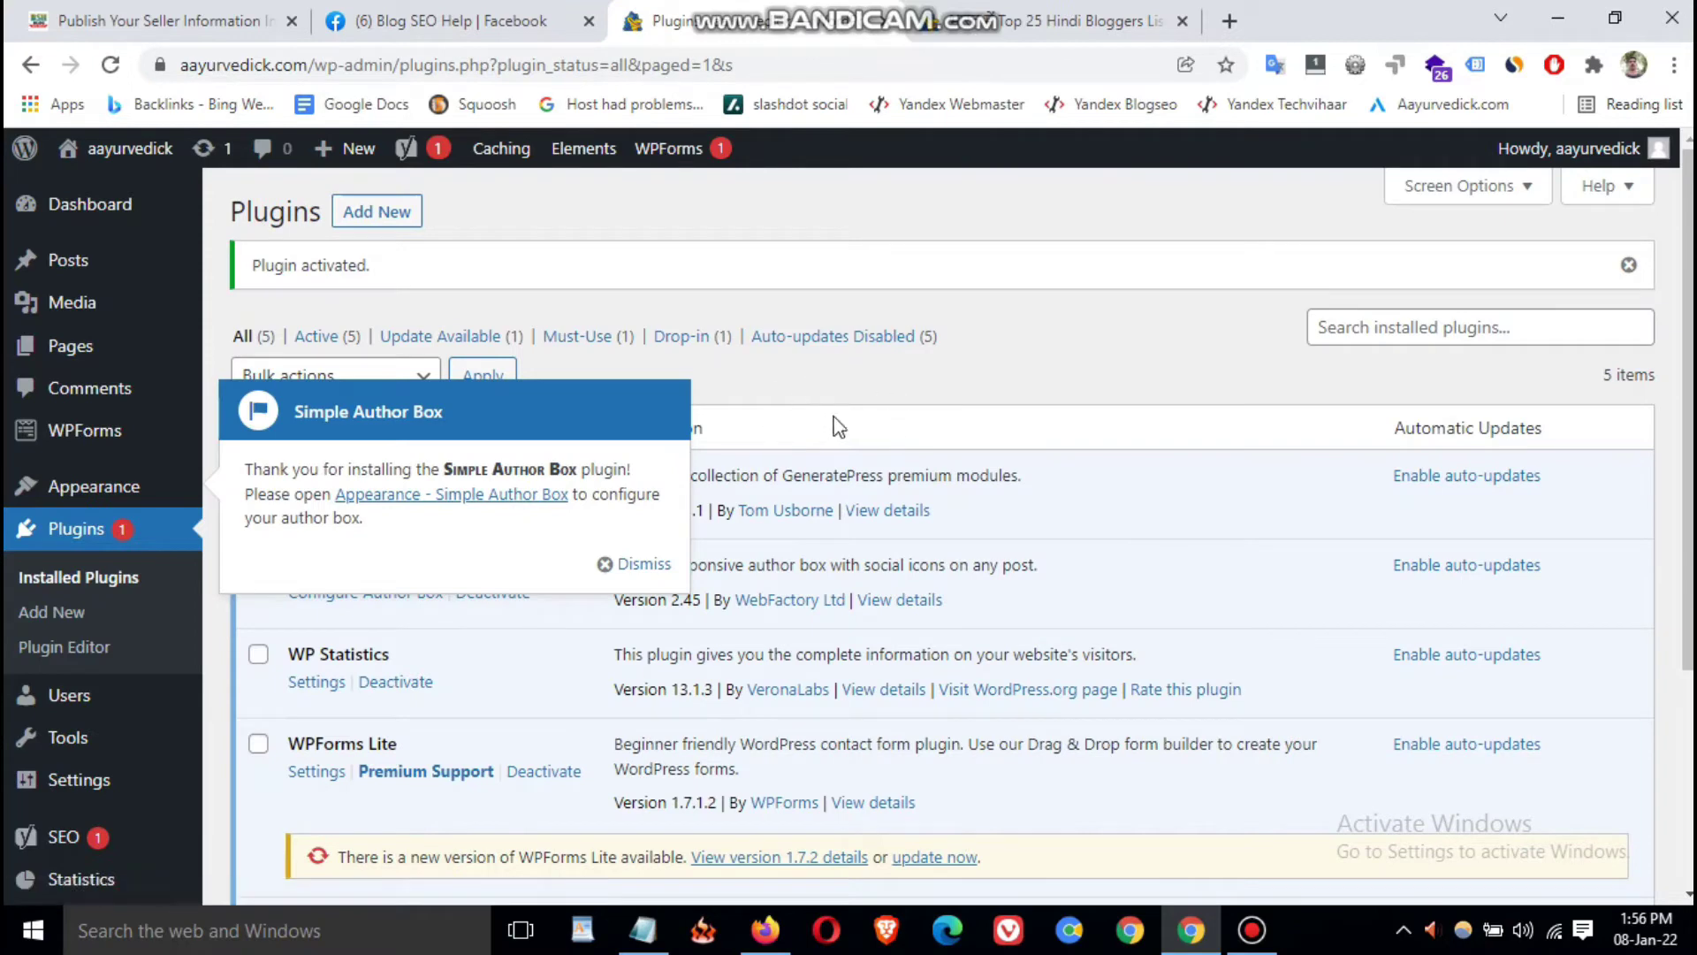
click(623, 568)
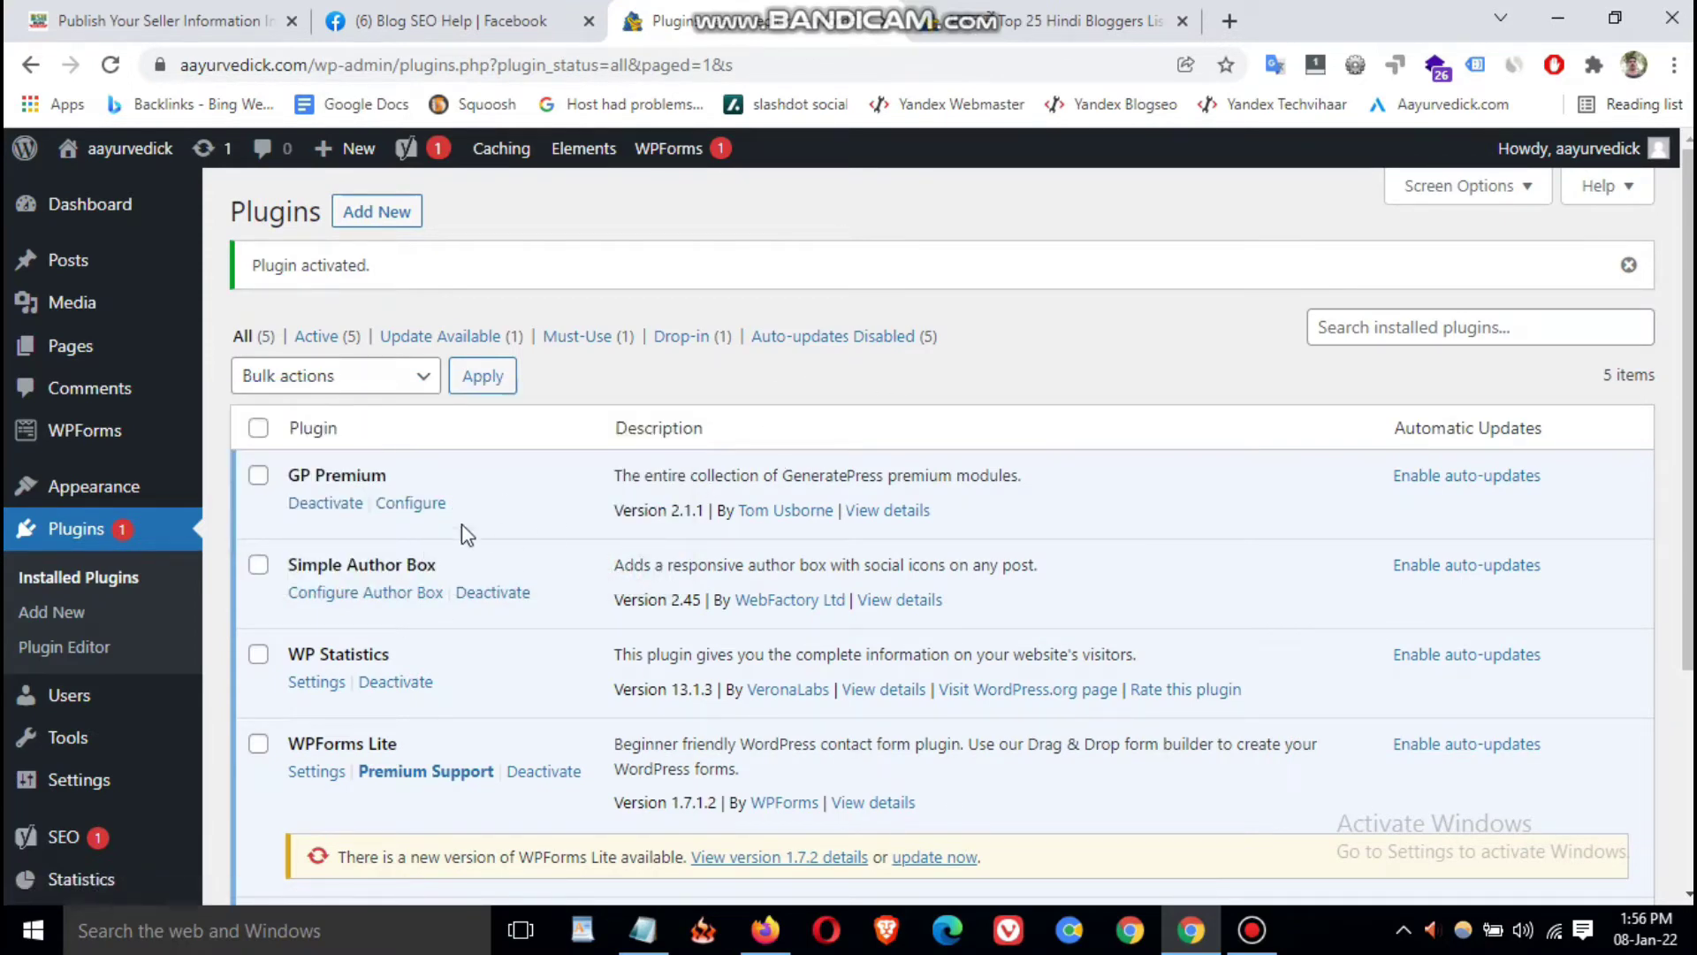
- Open the configuration page of Simple Author Box and close the PRO licence offer
scroll(530, 630, down, 1)
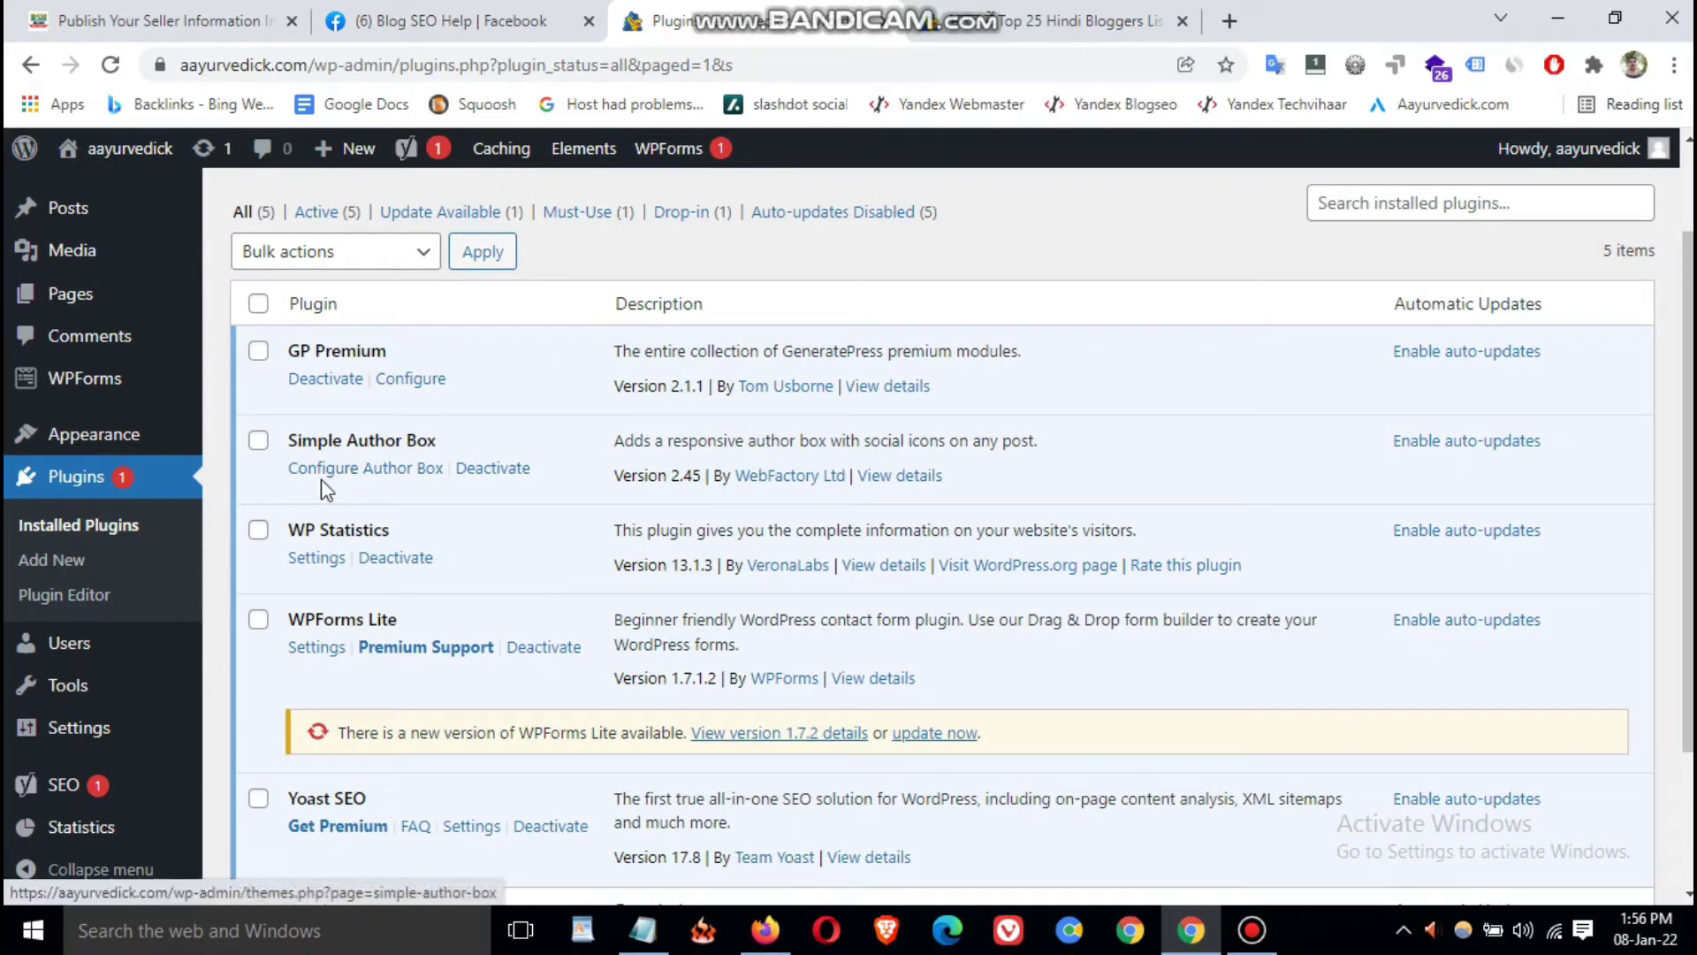
click(391, 473)
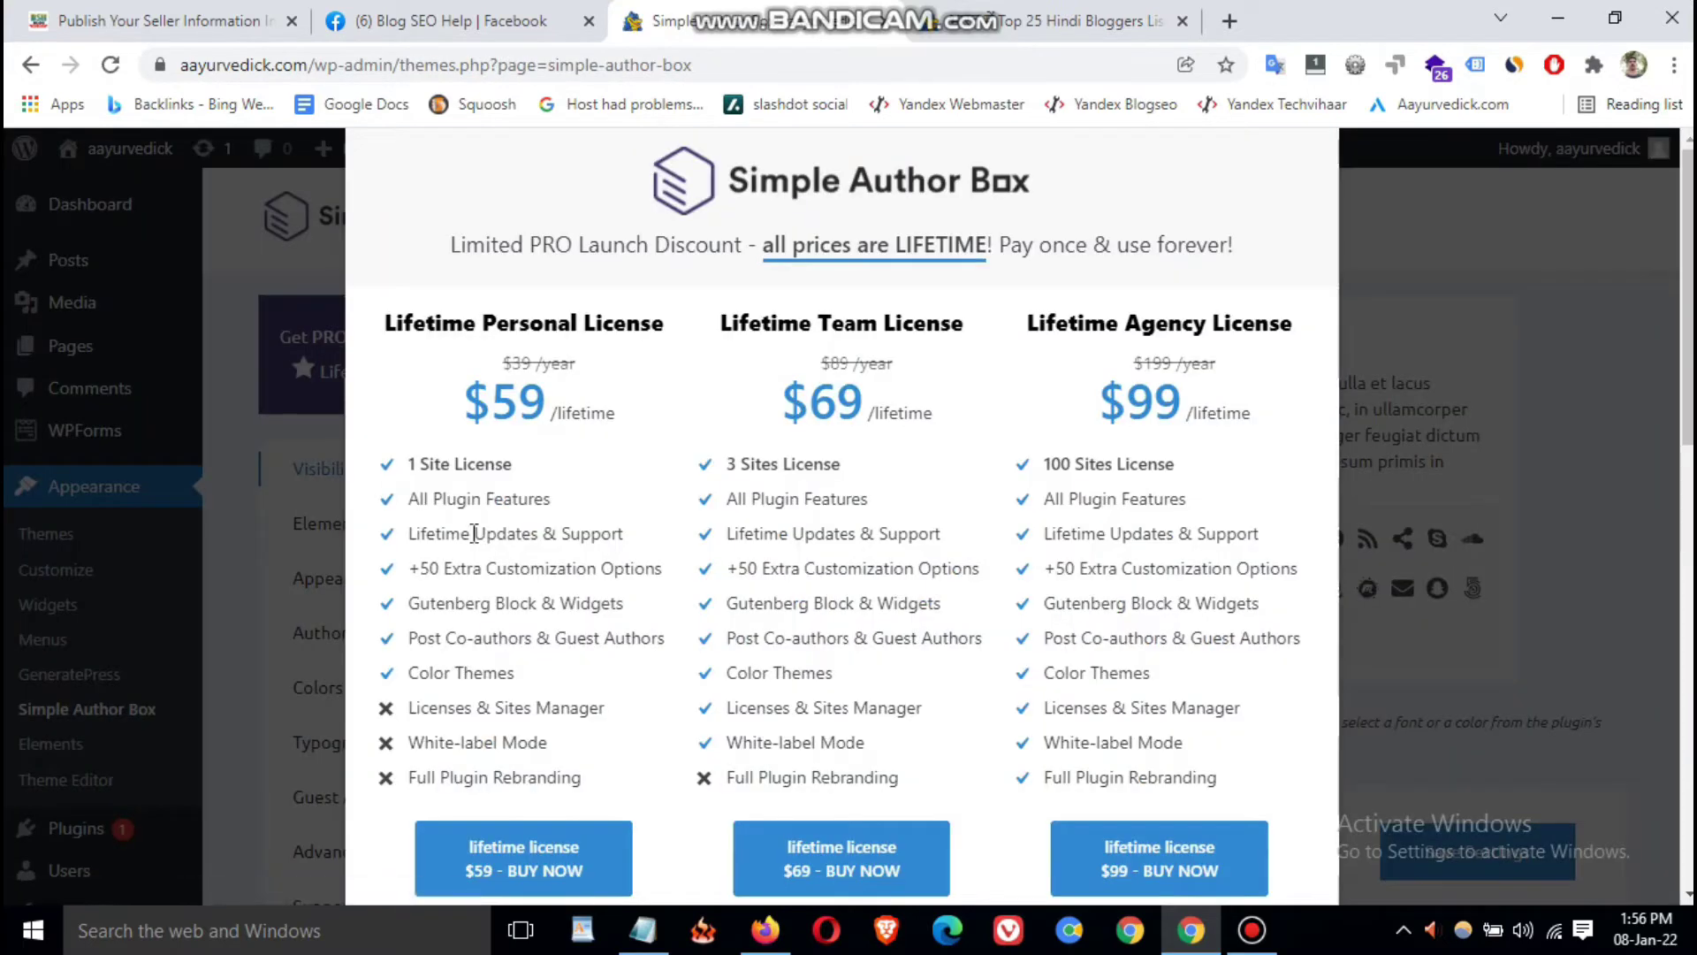
scroll(1101, 641, down, 4)
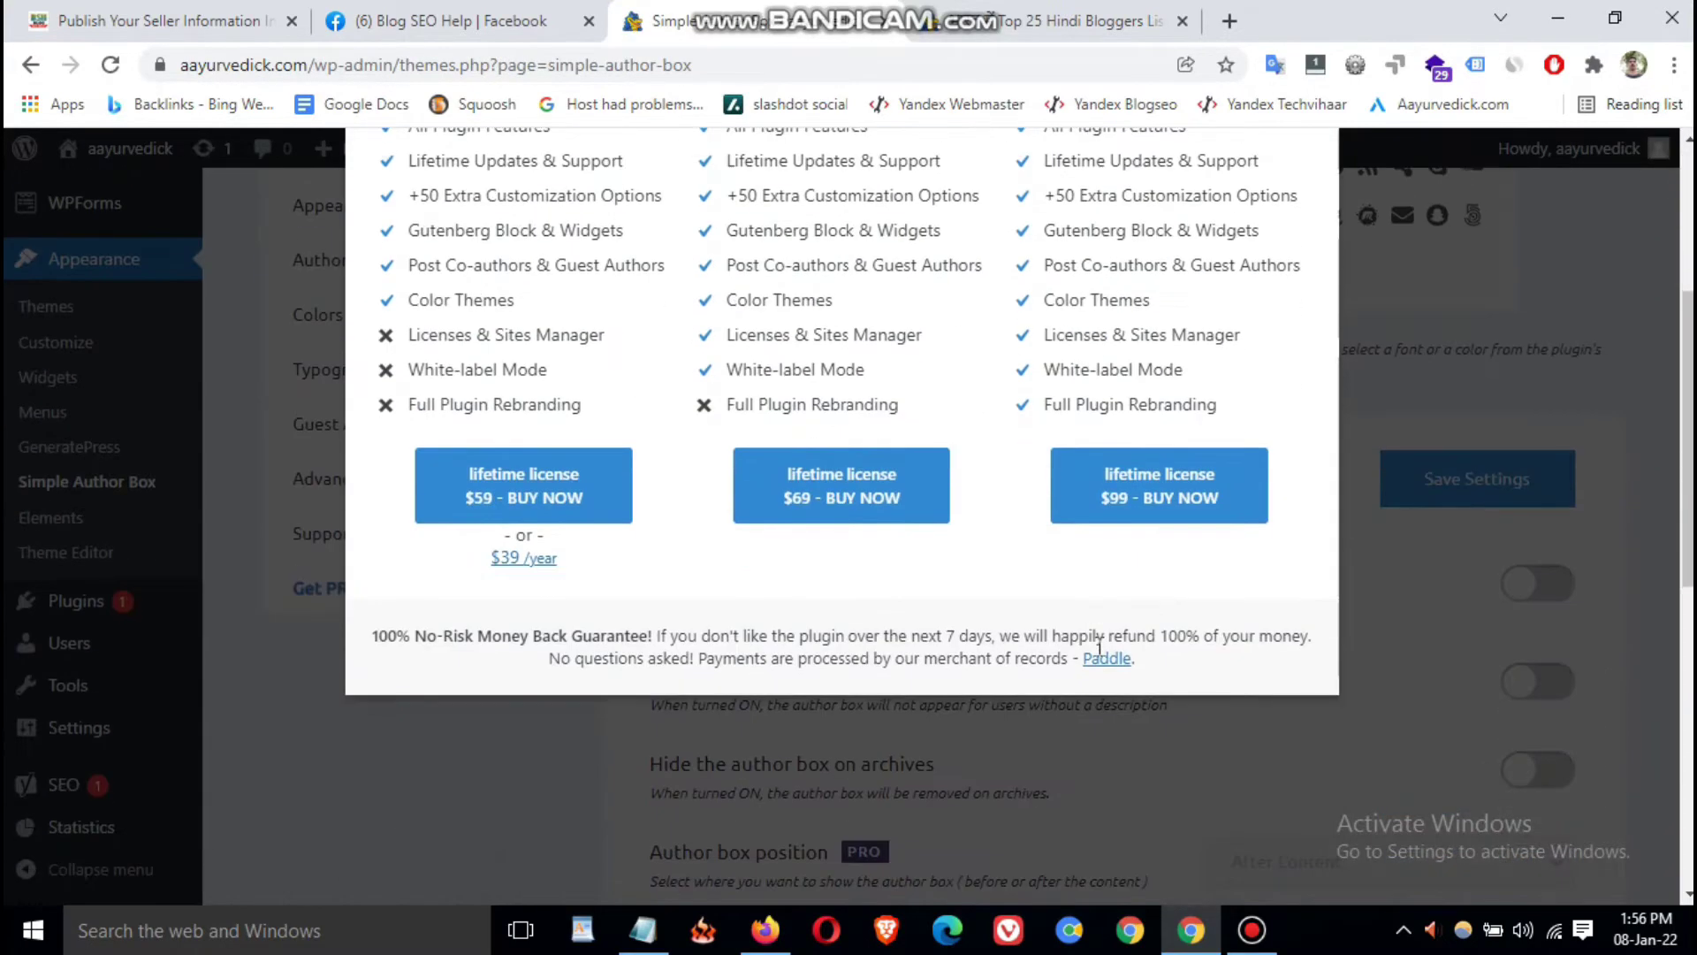
scroll(1101, 627, up, 4)
click(1557, 349)
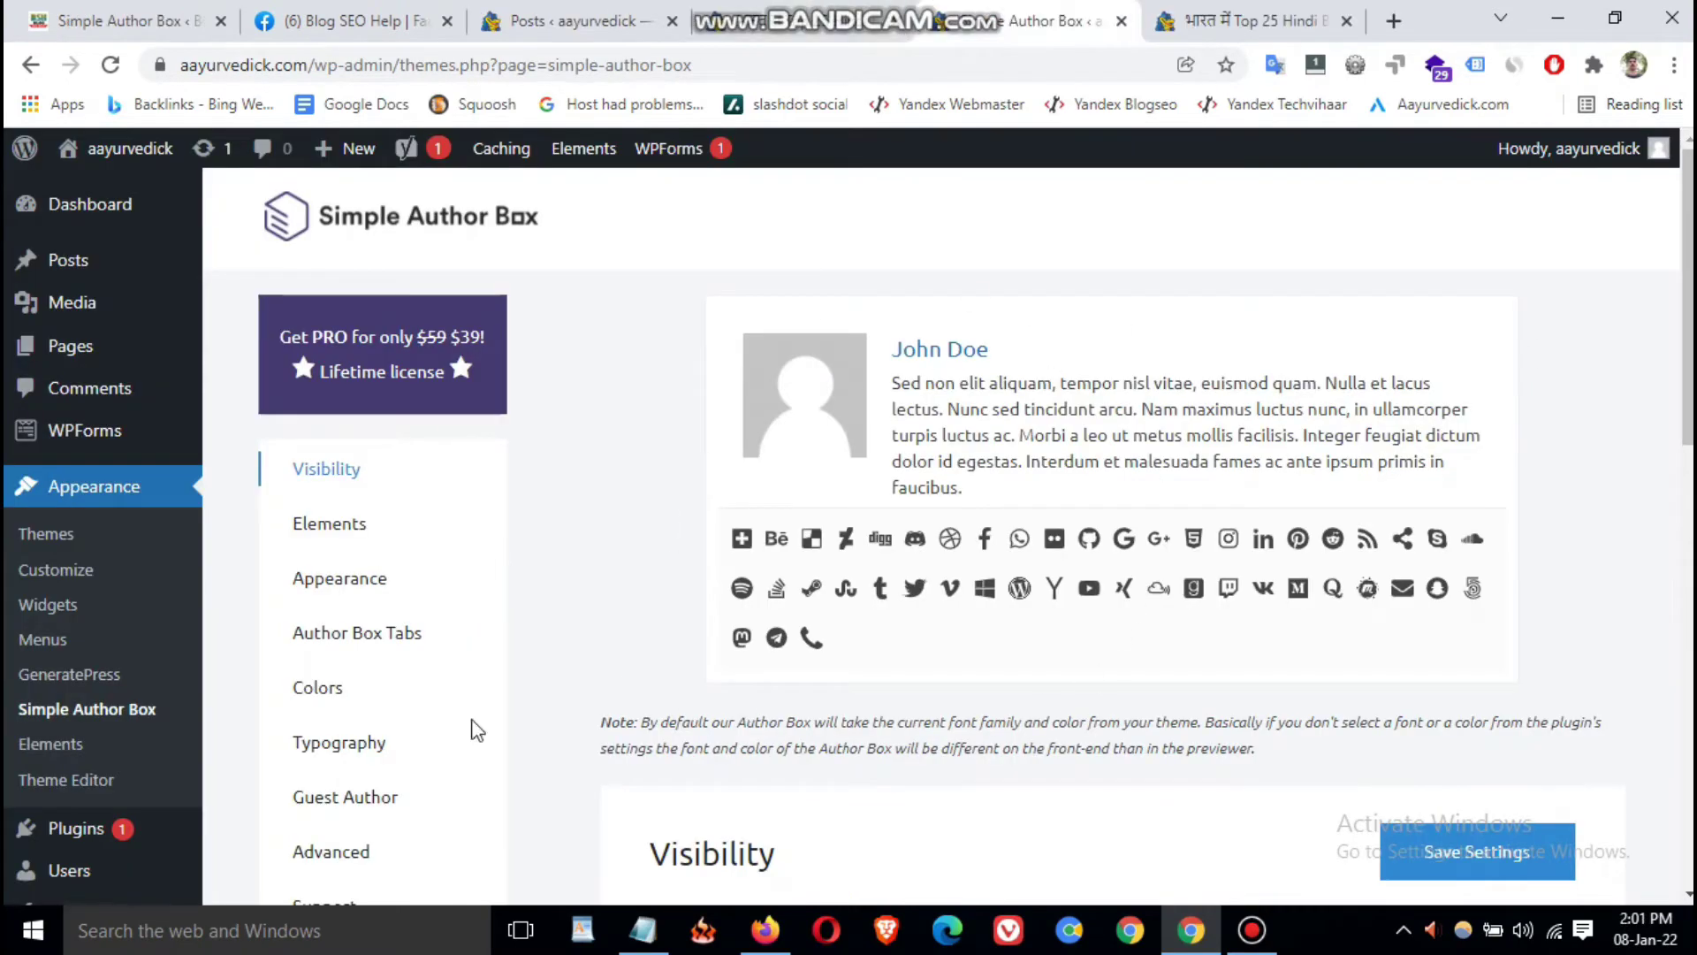
- Review the Visibility settings of Simple Author Box and open the logged-in user's WordPress profile for editing
scroll(972, 703, down, 5)
scroll(975, 704, down, 6)
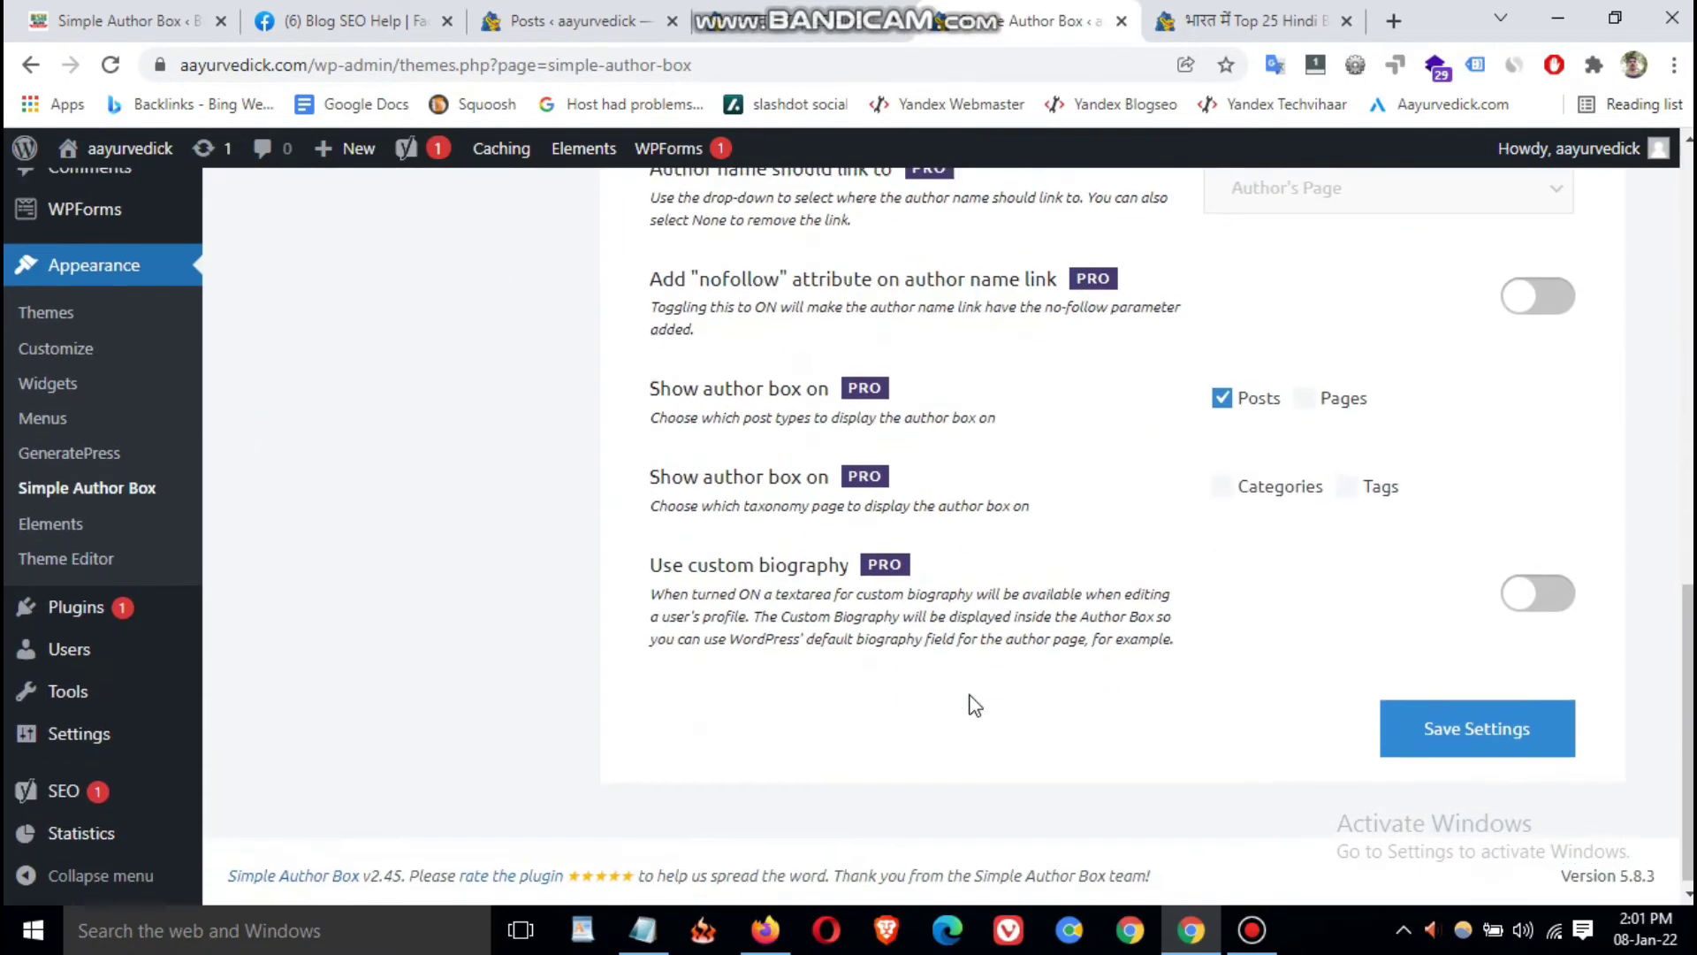
scroll(969, 698, up, 11)
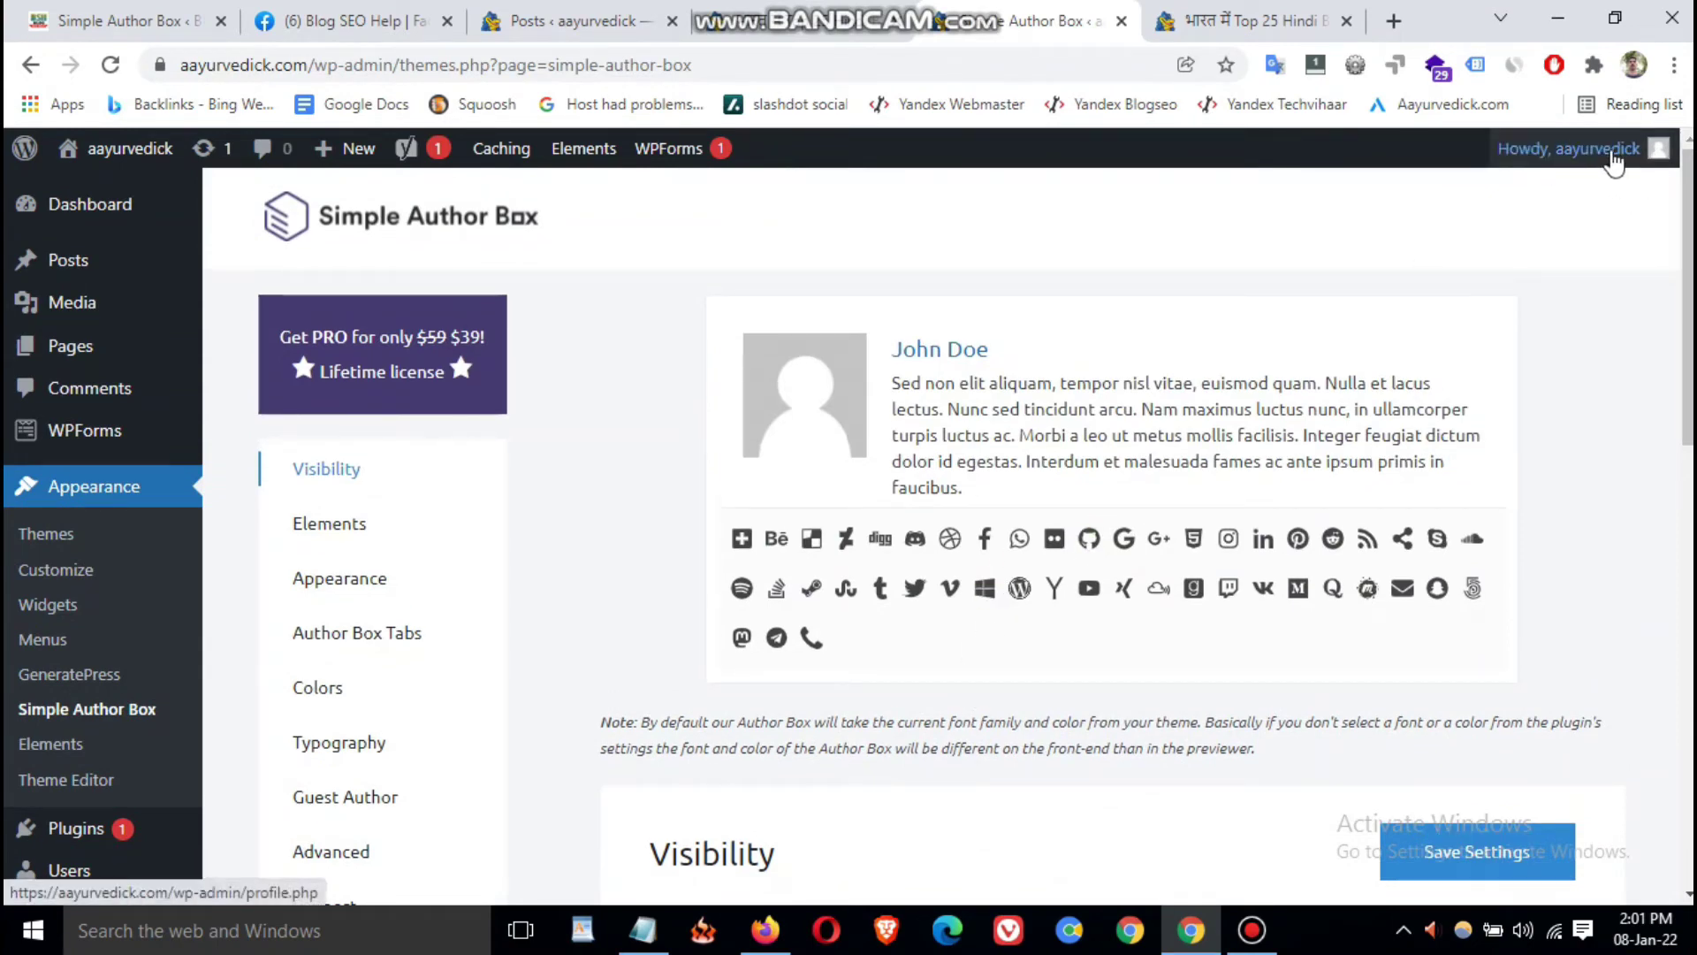
mouse_move(1604, 159)
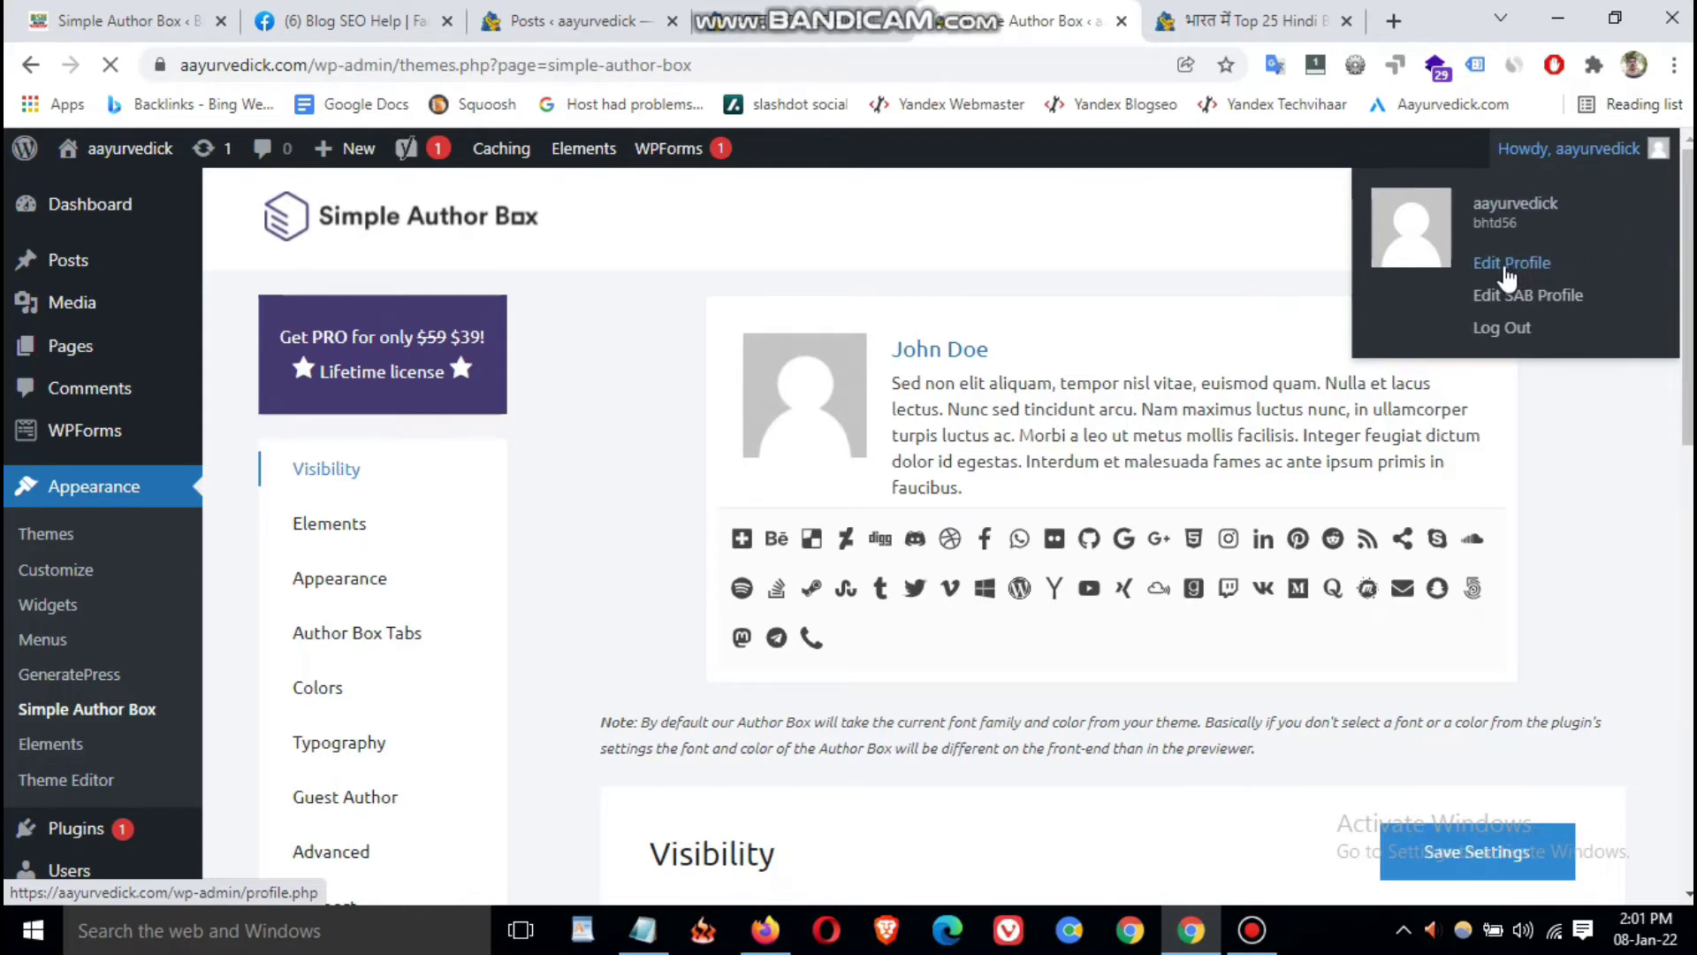
click(1503, 266)
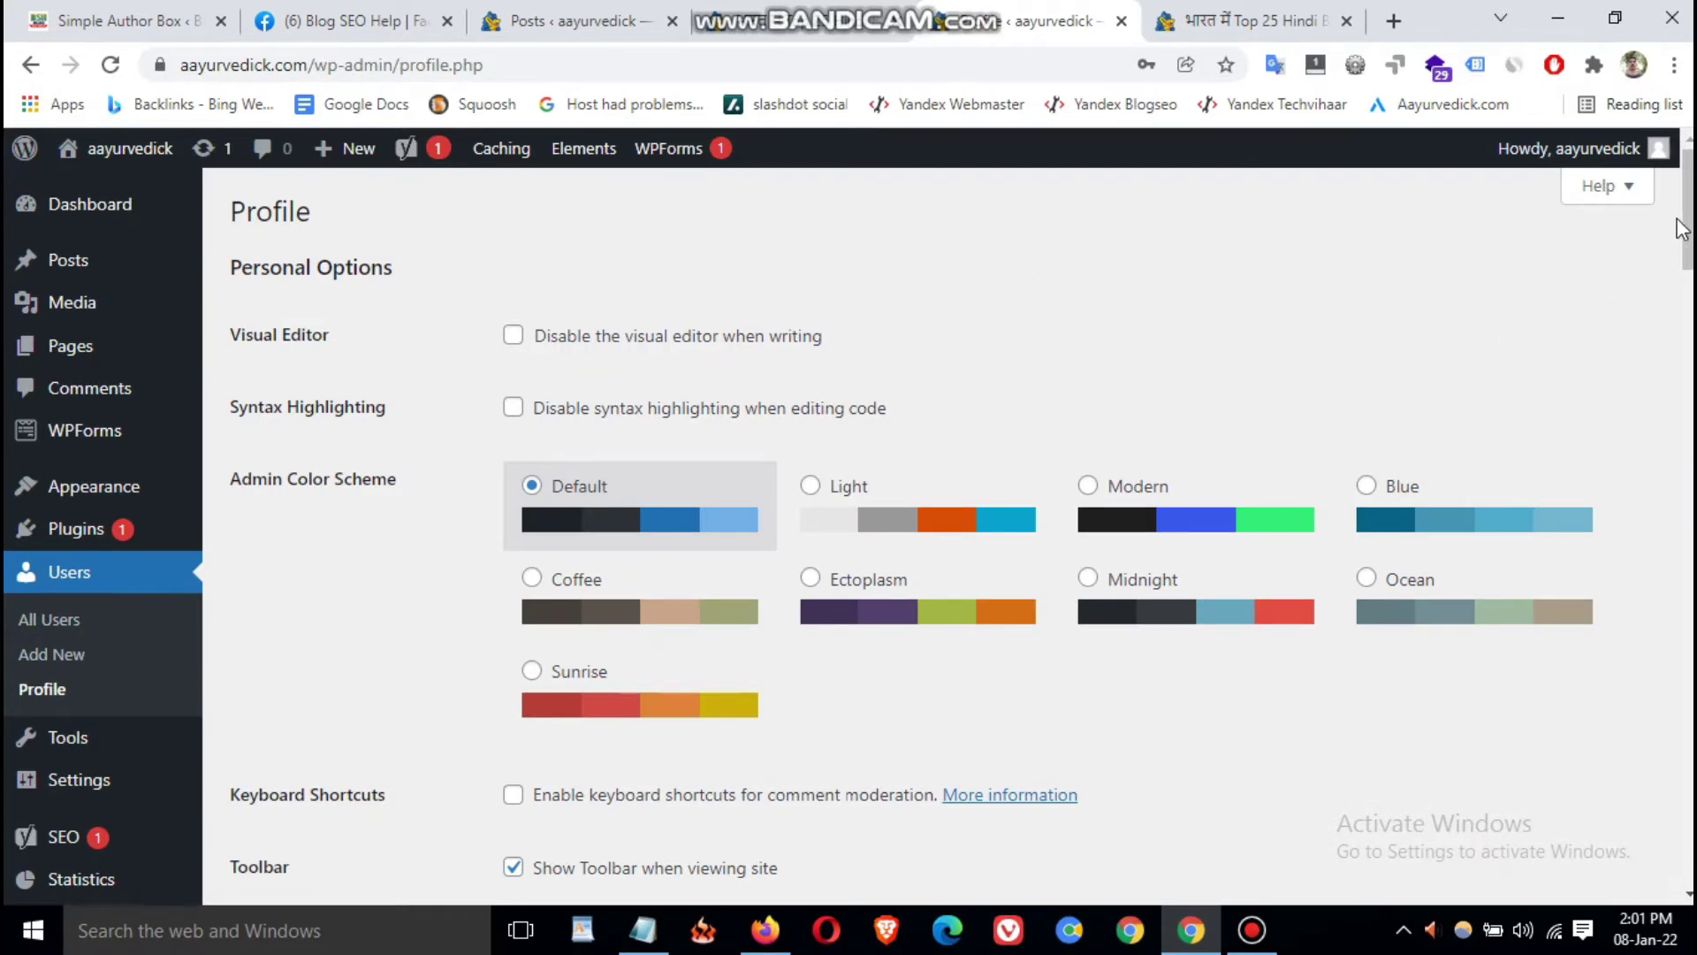
- Replace the Biographical Info with a Hindi author introduction presenting aayurvedick.com's Ayurvedic advice and fitness information and asking readers to subscribe
drag(1688, 217, 1691, 586)
scroll(1691, 585, up, 3)
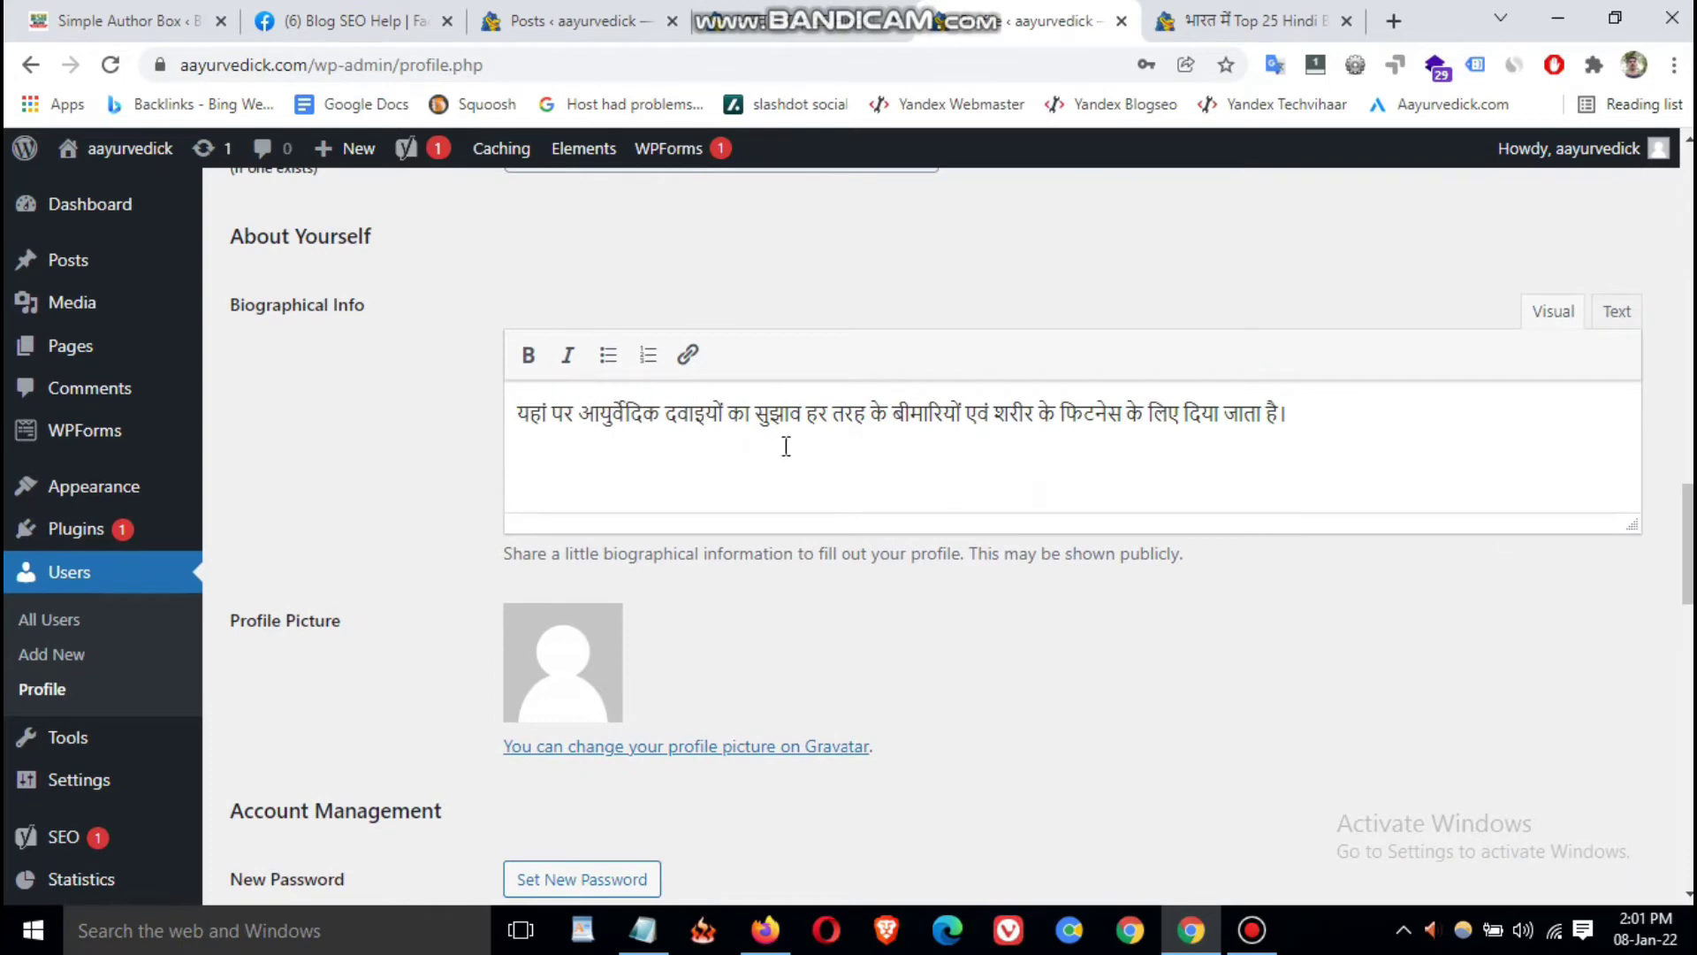
drag(518, 403, 533, 408)
drag(1021, 431, 1293, 430)
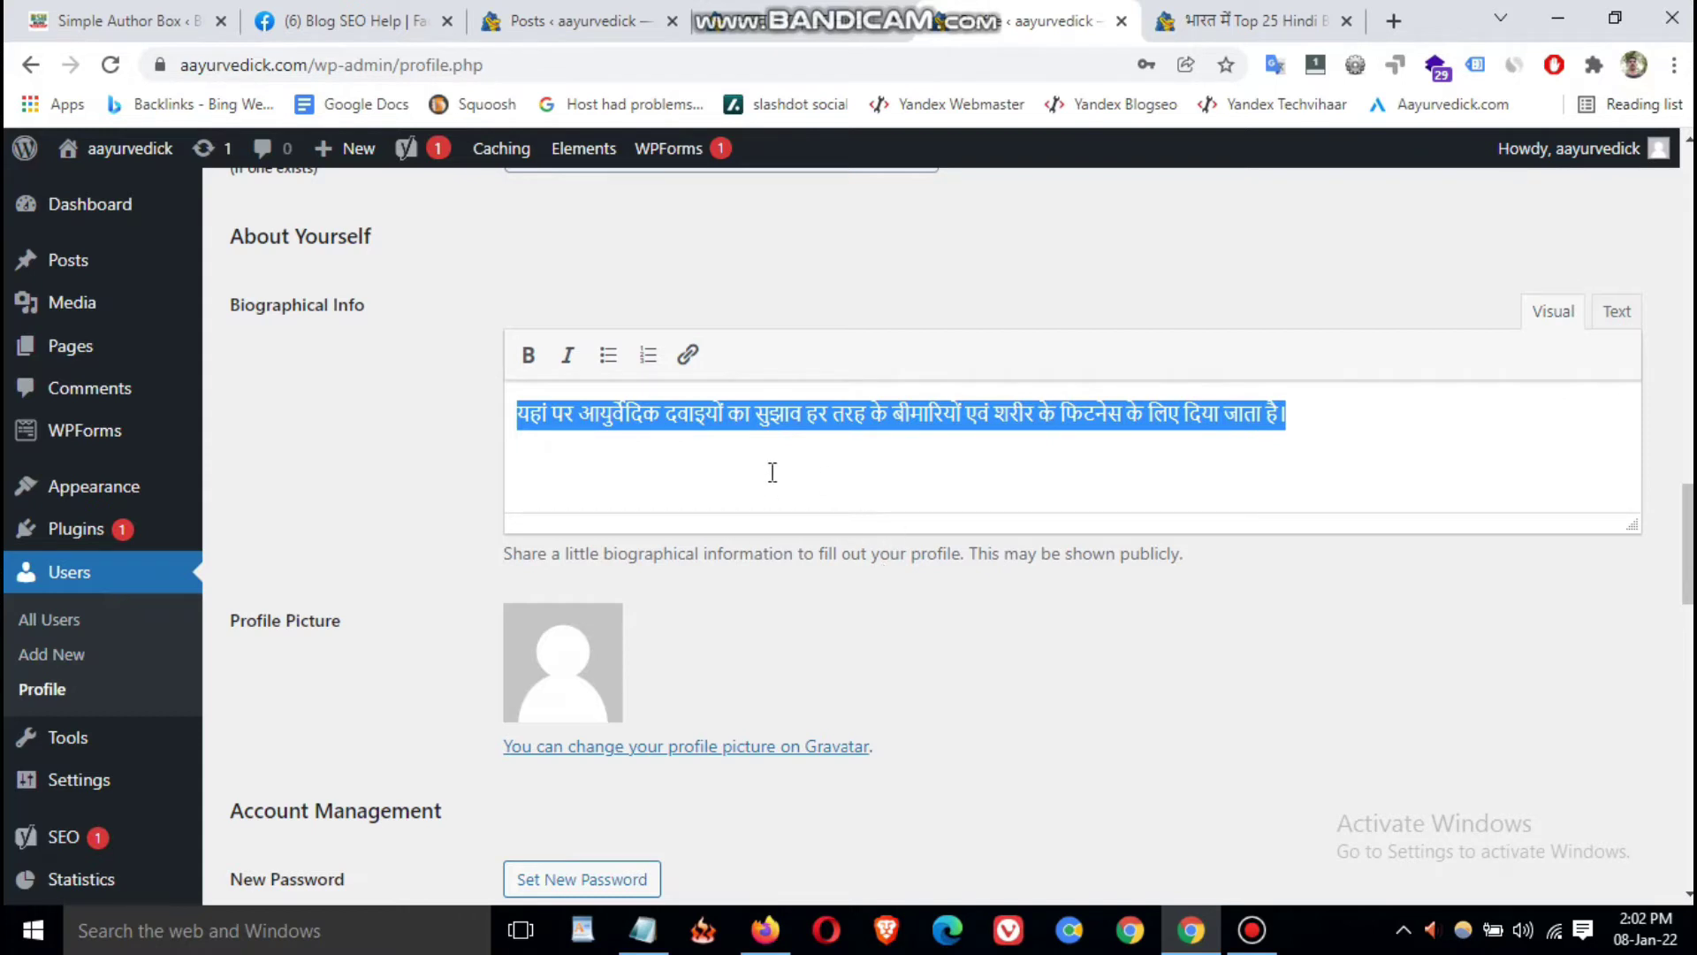
text(नमस्ते मेरा नाम है सुशील और ये है aayurvedick.com यहां पर आपको आयुर्वेदिक सुझाव एवं आपके शरीर के फिटनेस से संबंधित वो सभी तरह की जानकारियां मिलने वाली है जिसे आप इंटरनेट पर ढूंढते हैं। अगर आप आयुर्वेद के दुनिया में कैरियर बनाना चाहते हैं तो इस ब्लॉग को सब्सक्राइब जरूर करें। धन्यवाद)
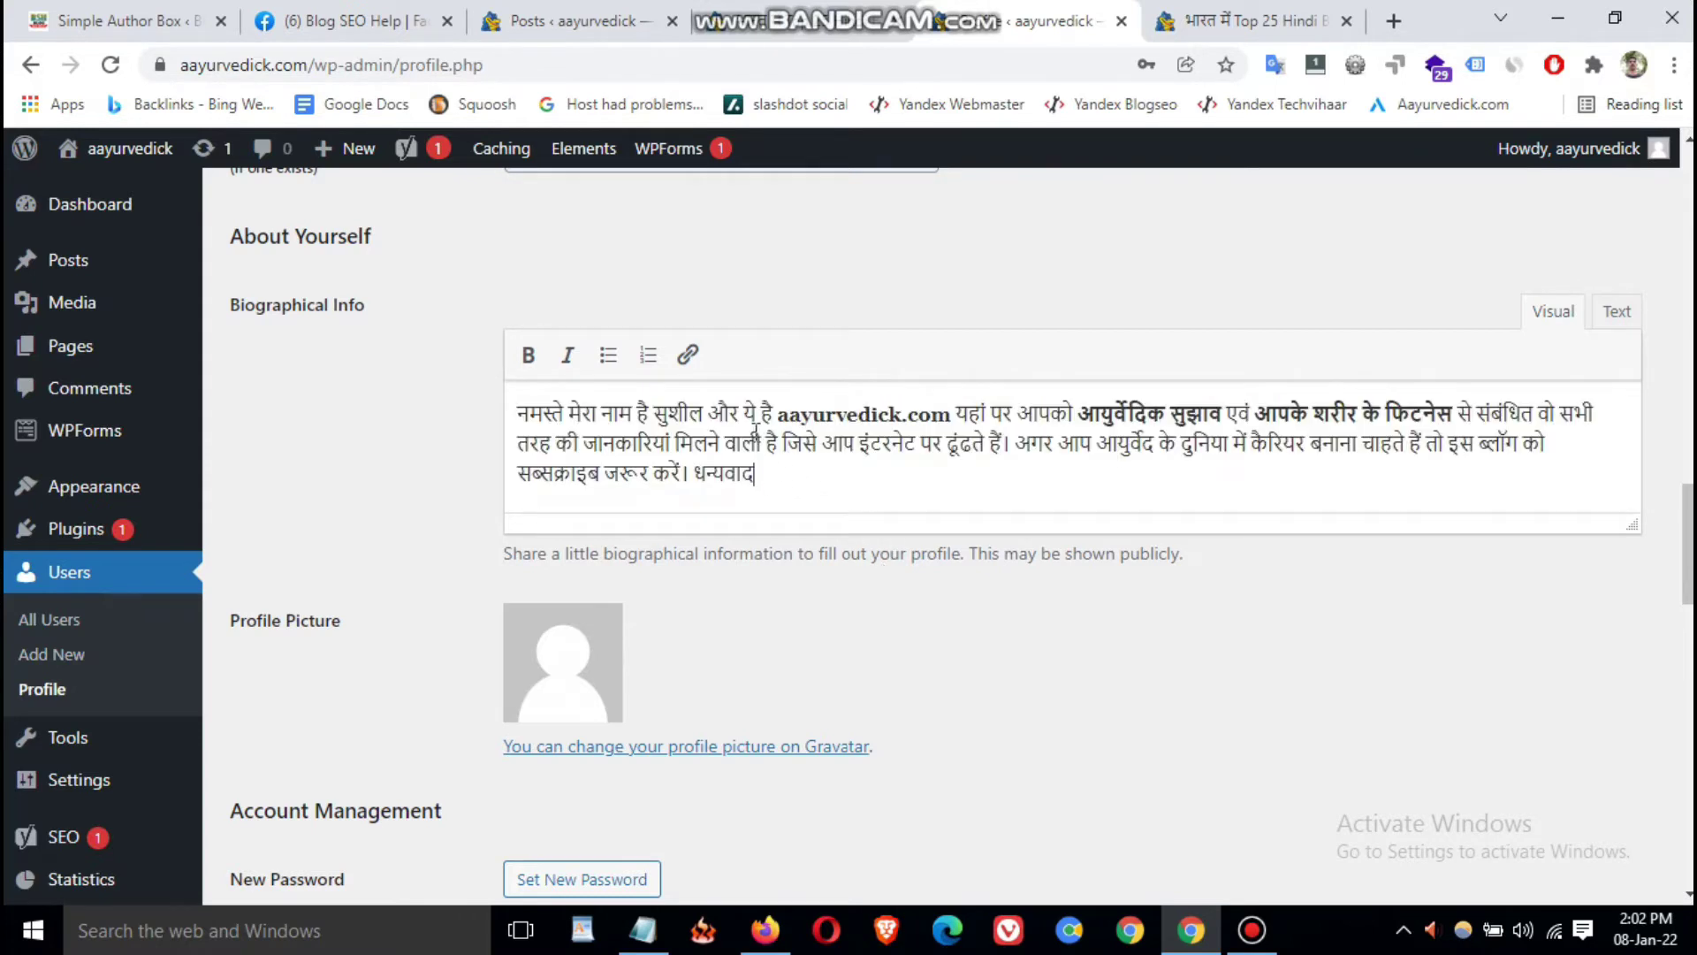
- Upload blogseohelp.png from the Desktop and set it as the custom Simple Author Box profile image
scroll(898, 605, up, 5)
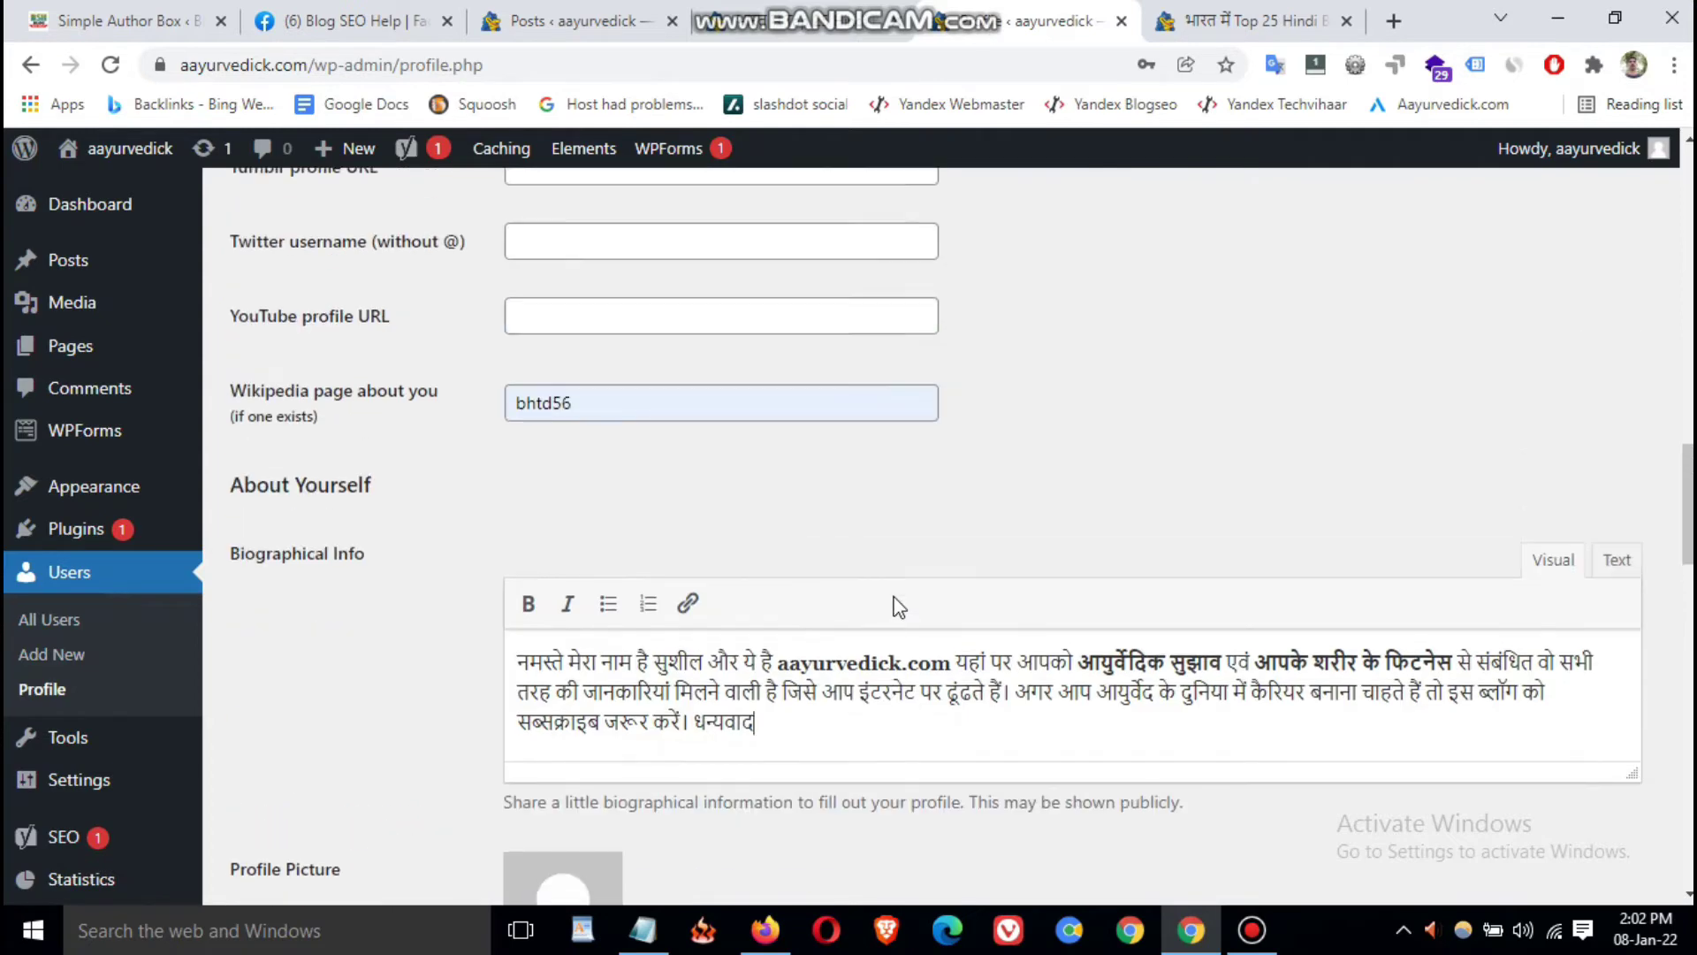
scroll(896, 605, down, 14)
scroll(891, 596, up, 6)
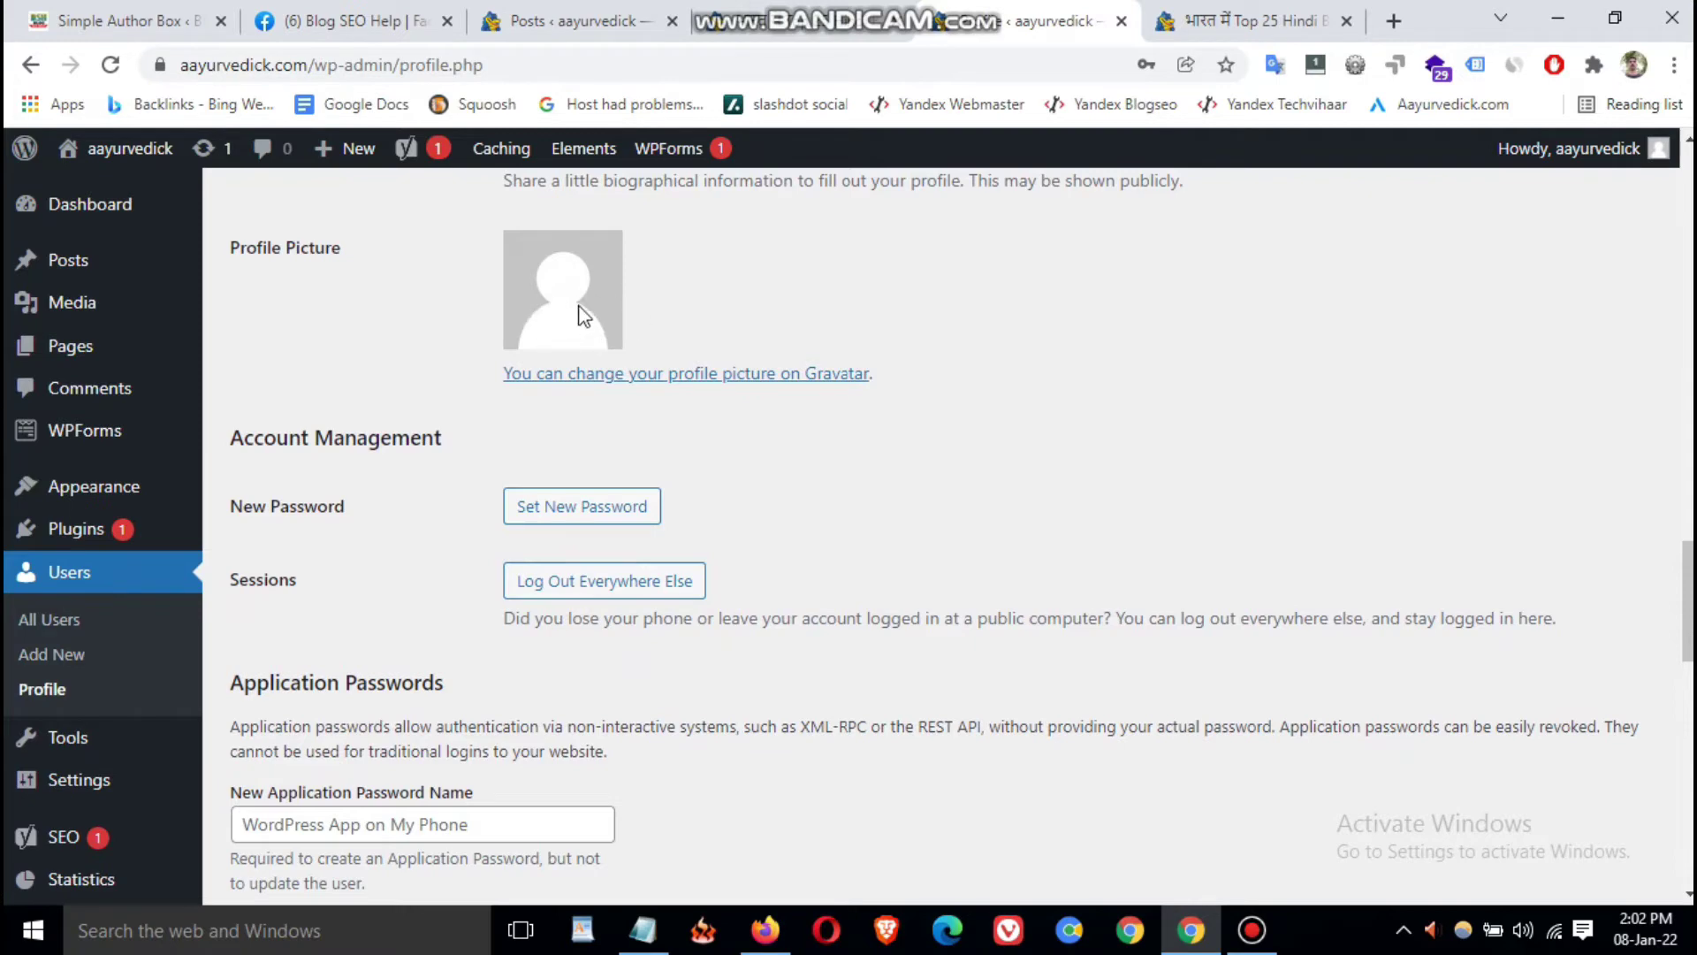
scroll(808, 491, down, 9)
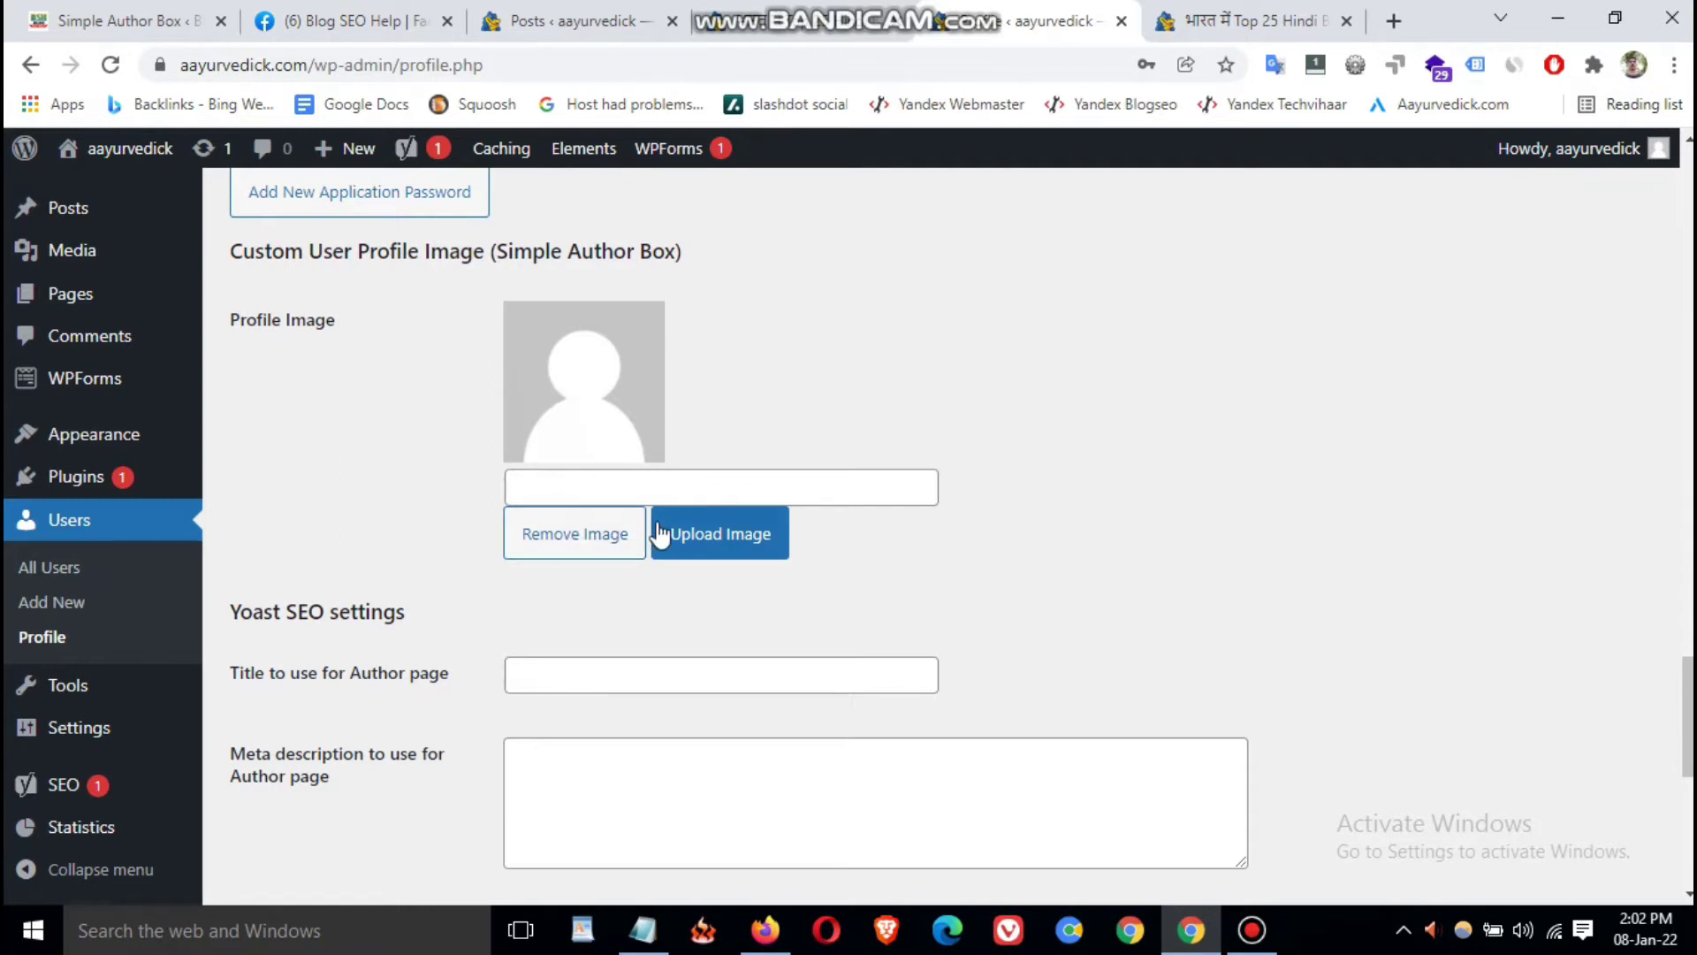
click(741, 552)
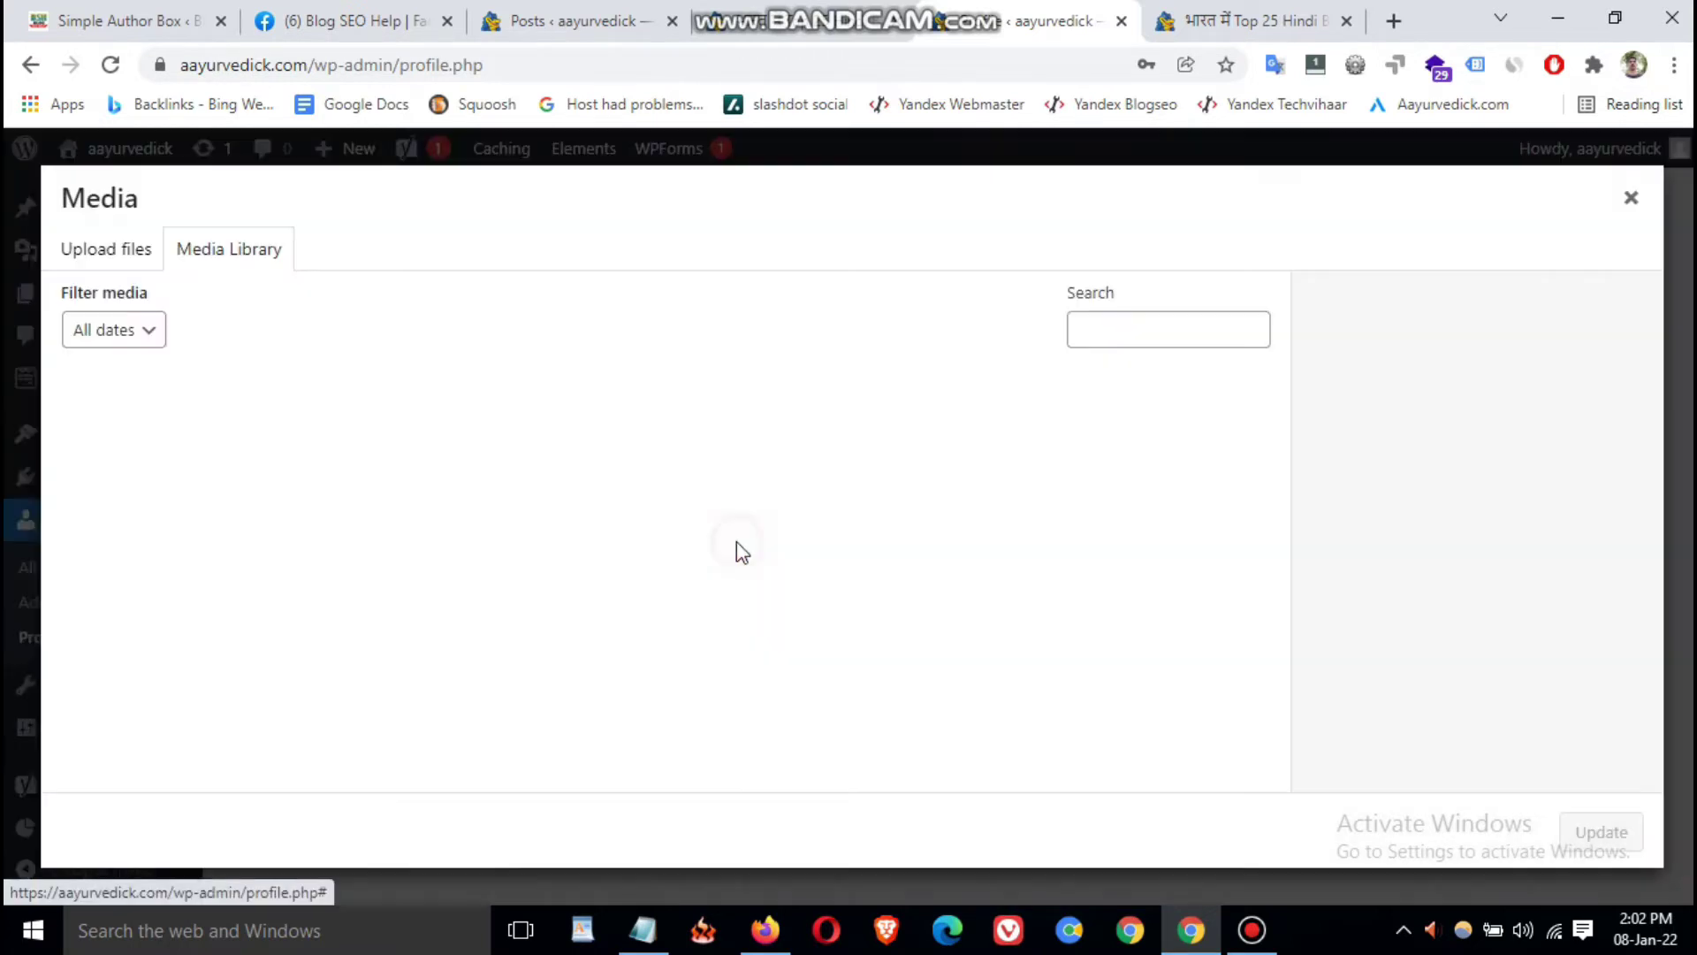
click(95, 264)
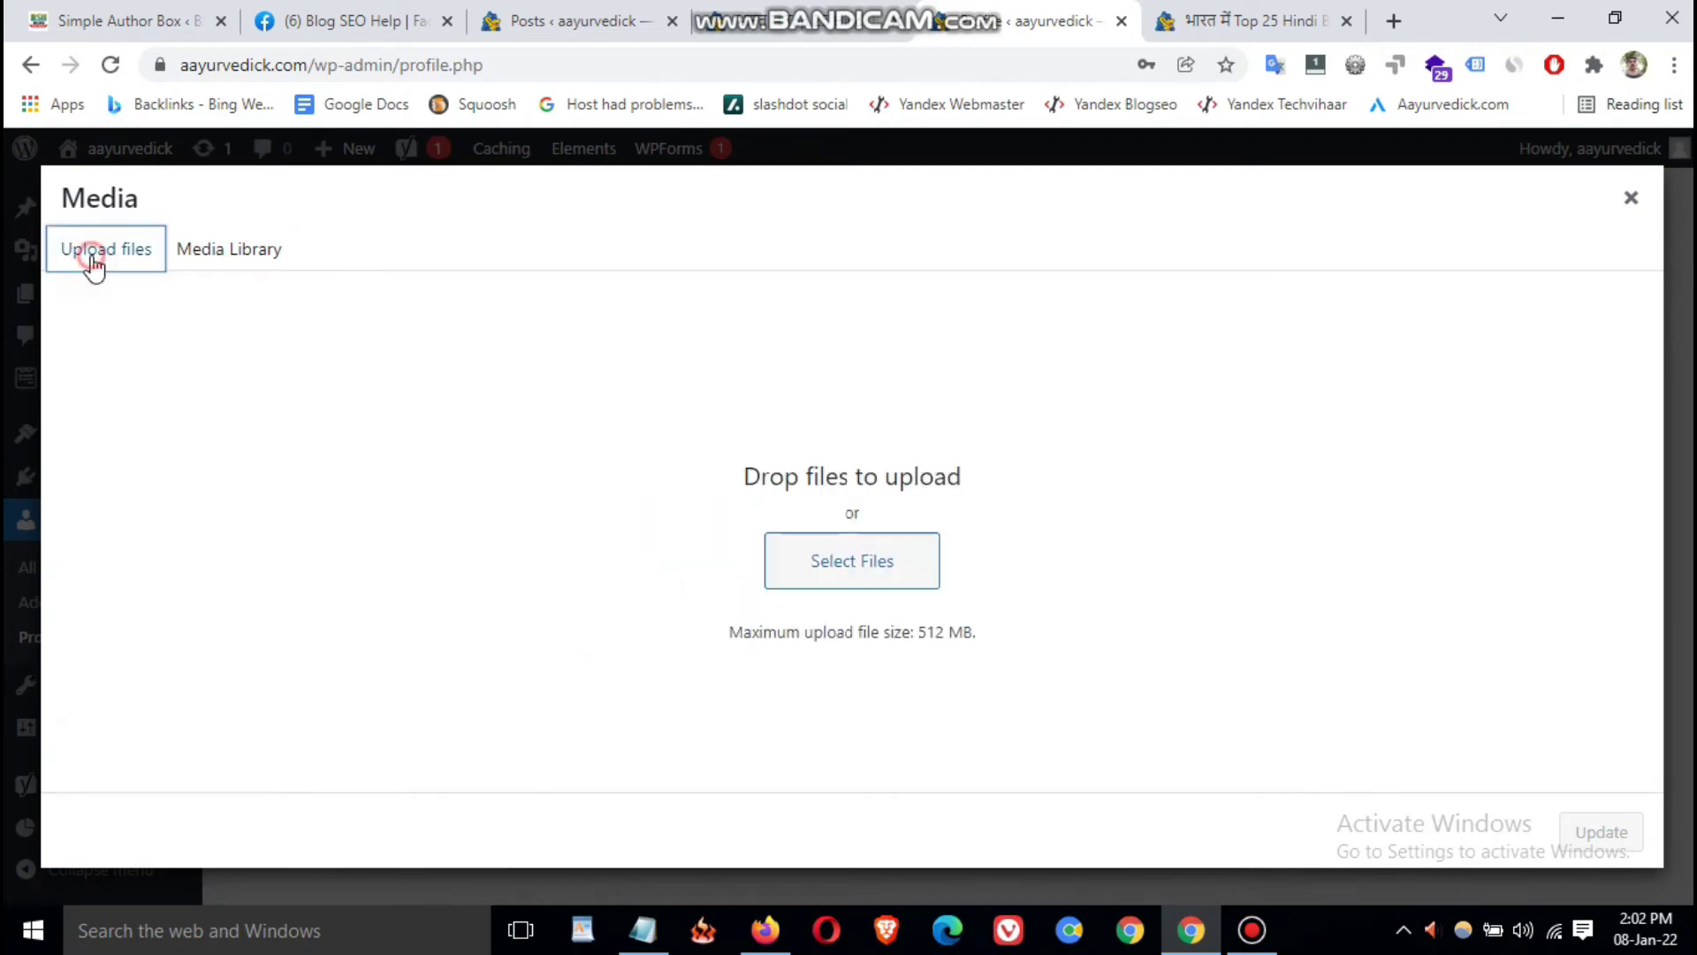
click(843, 570)
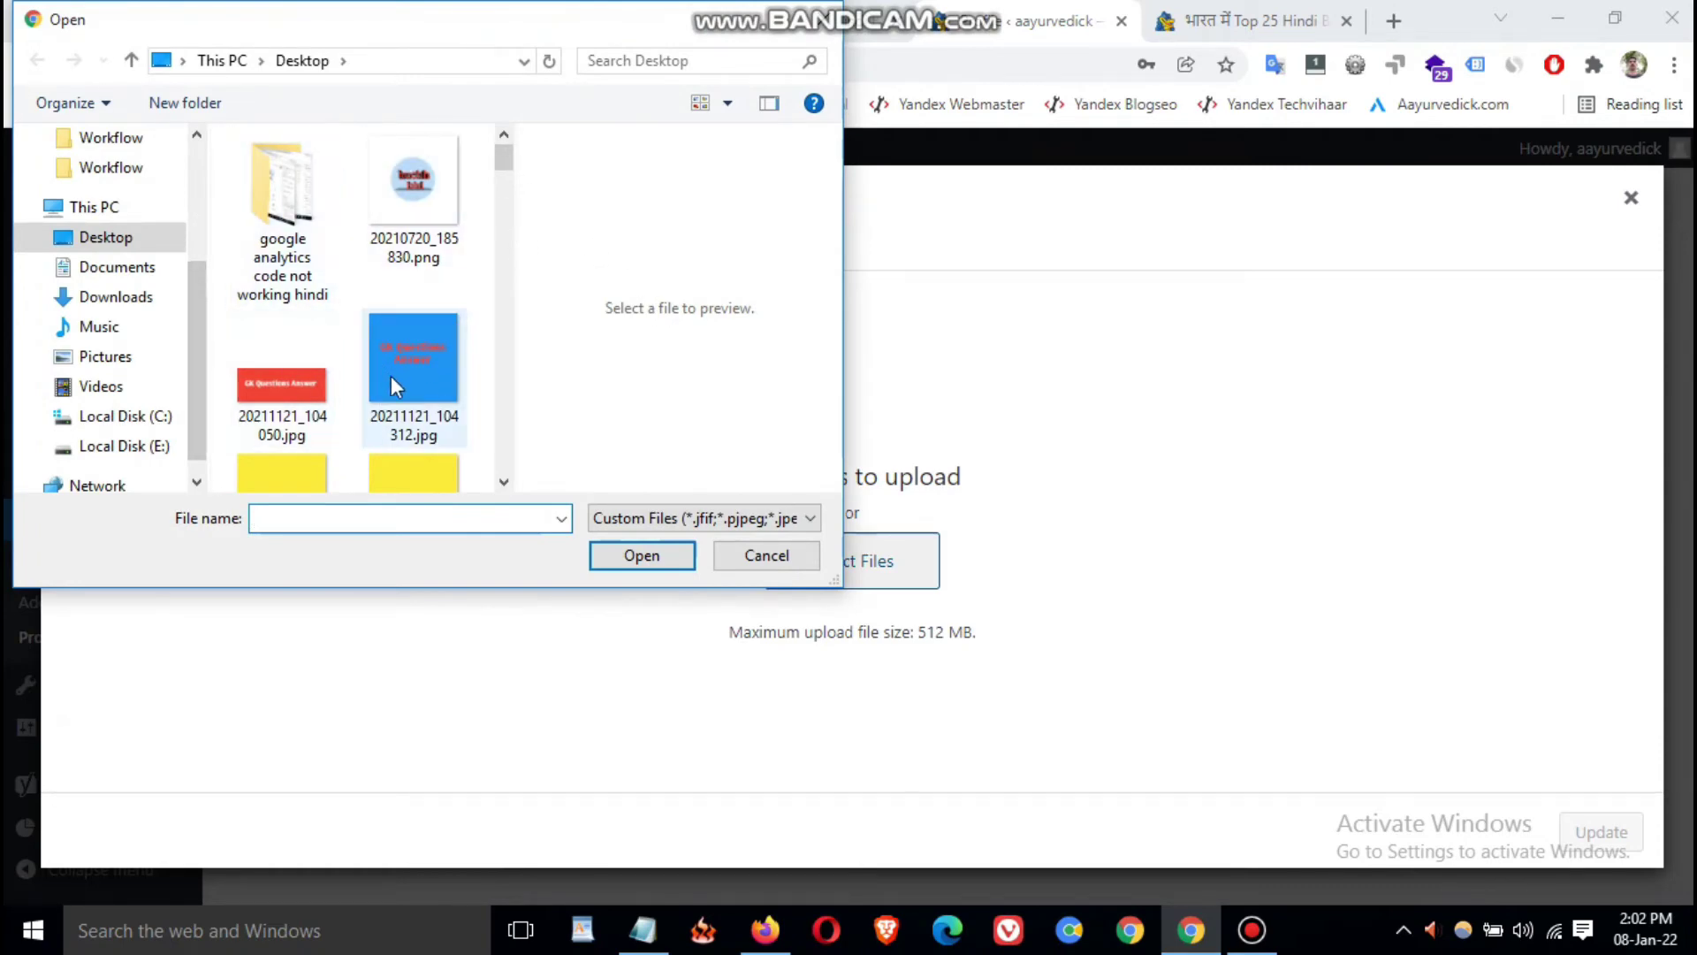
scroll(406, 454, down, 5)
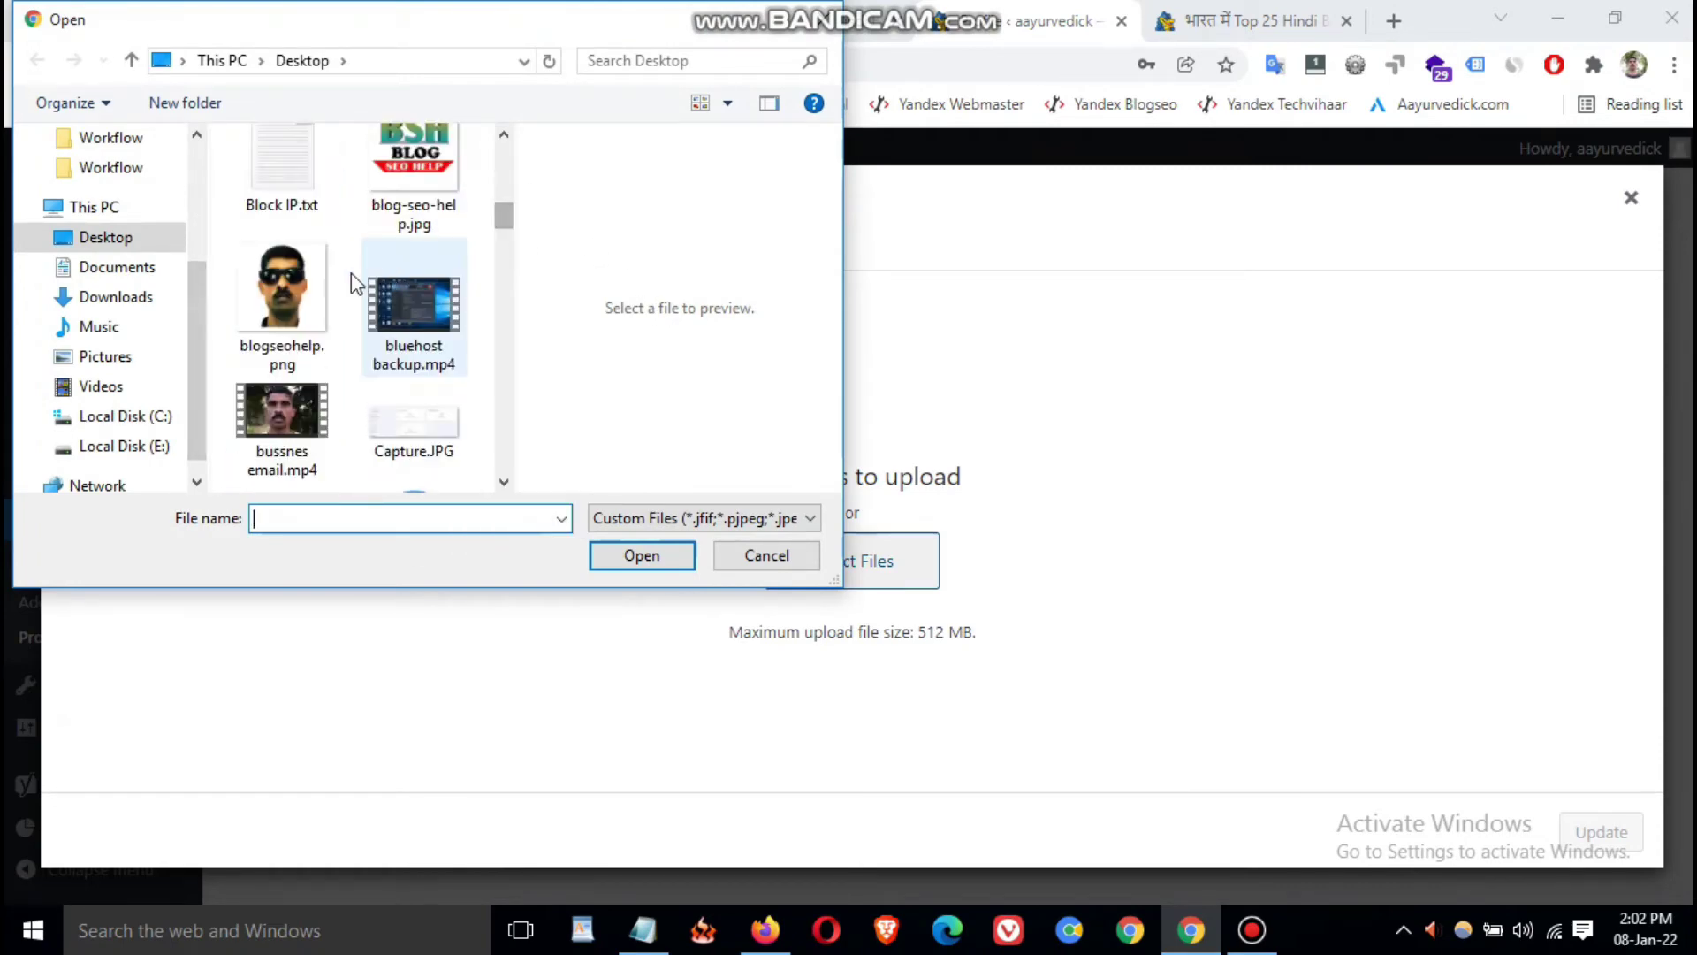
click(288, 278)
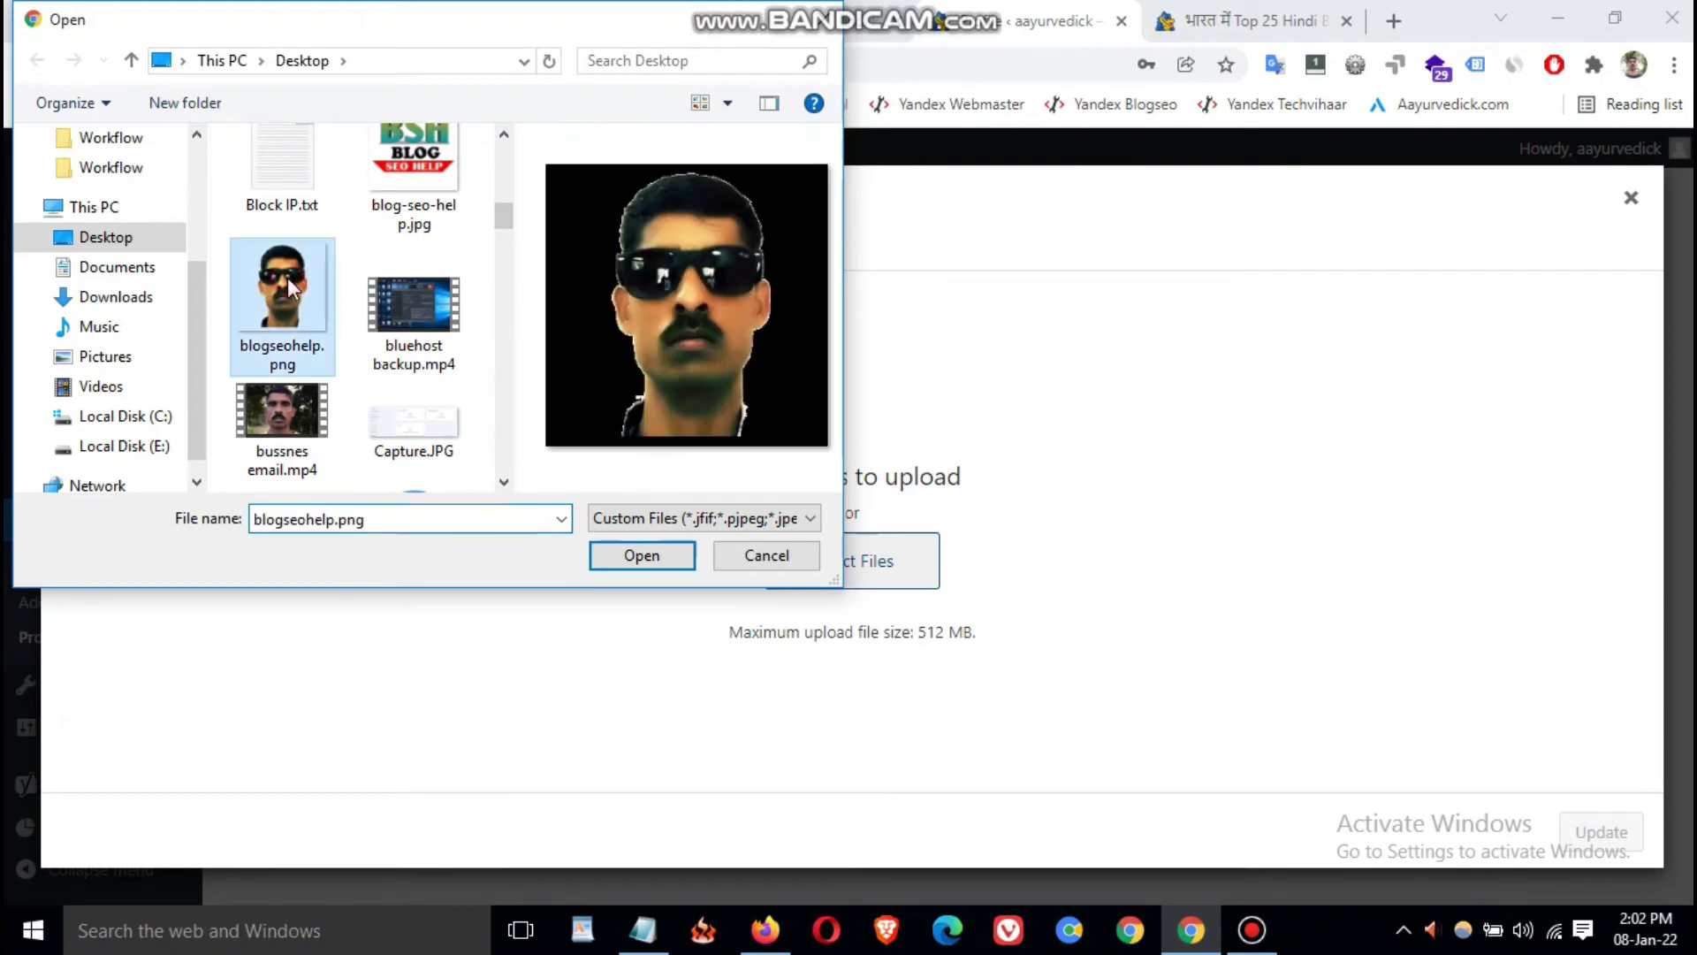
click(625, 558)
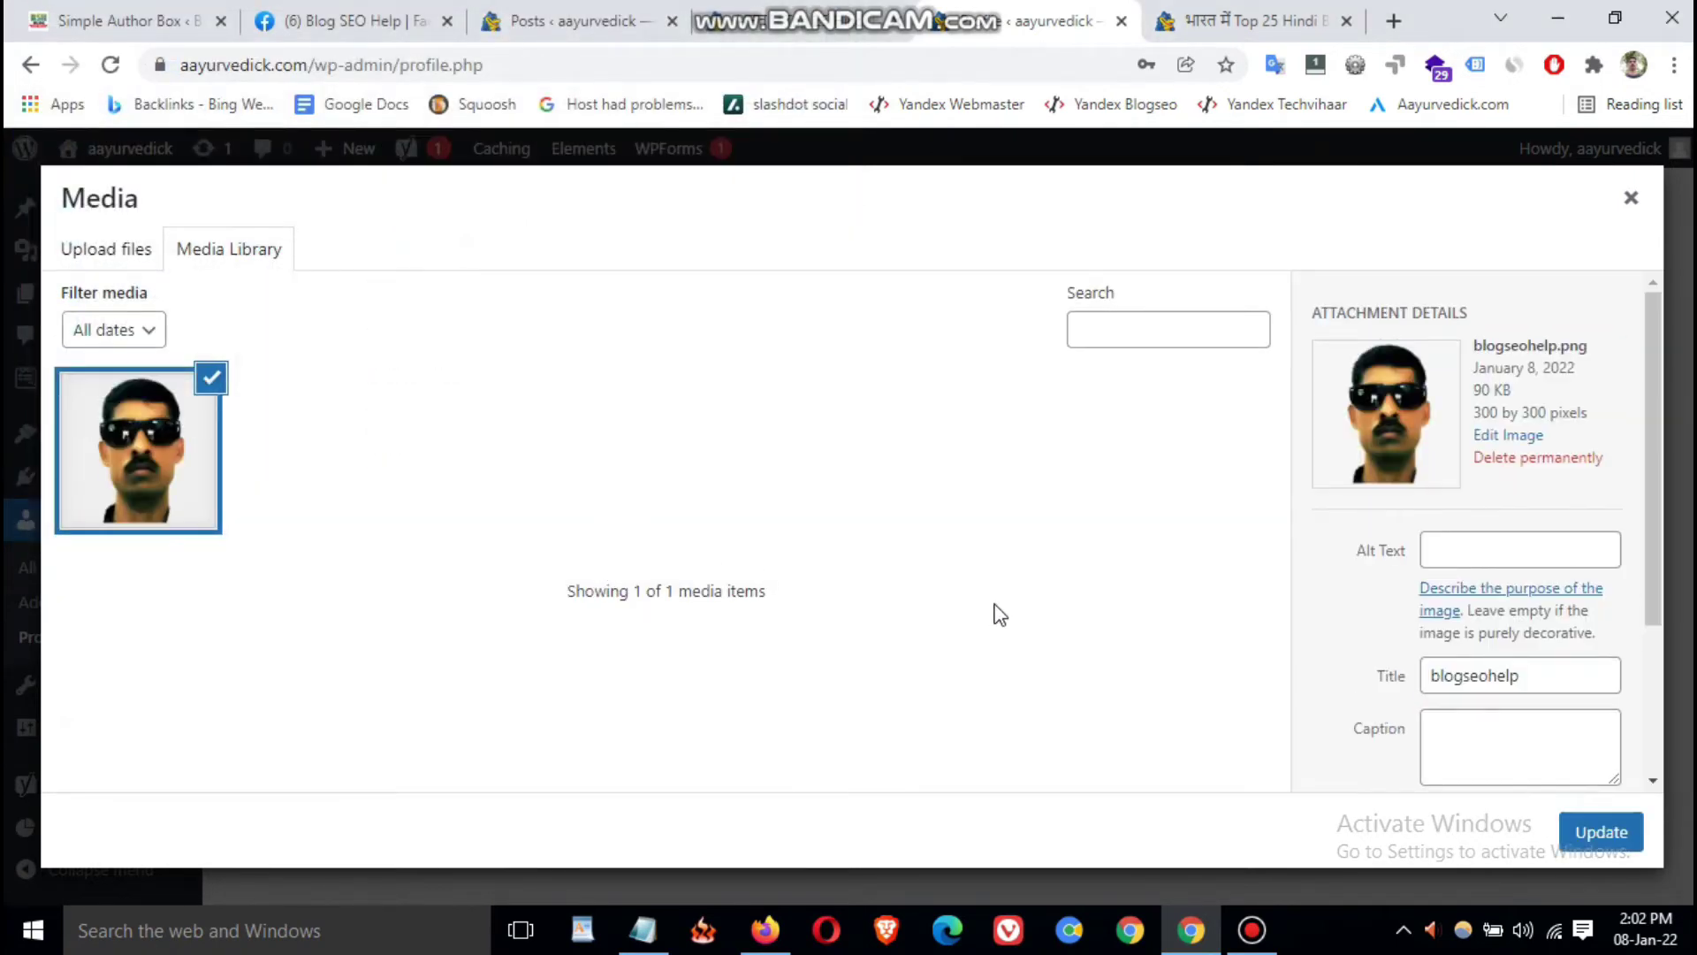
click(1596, 836)
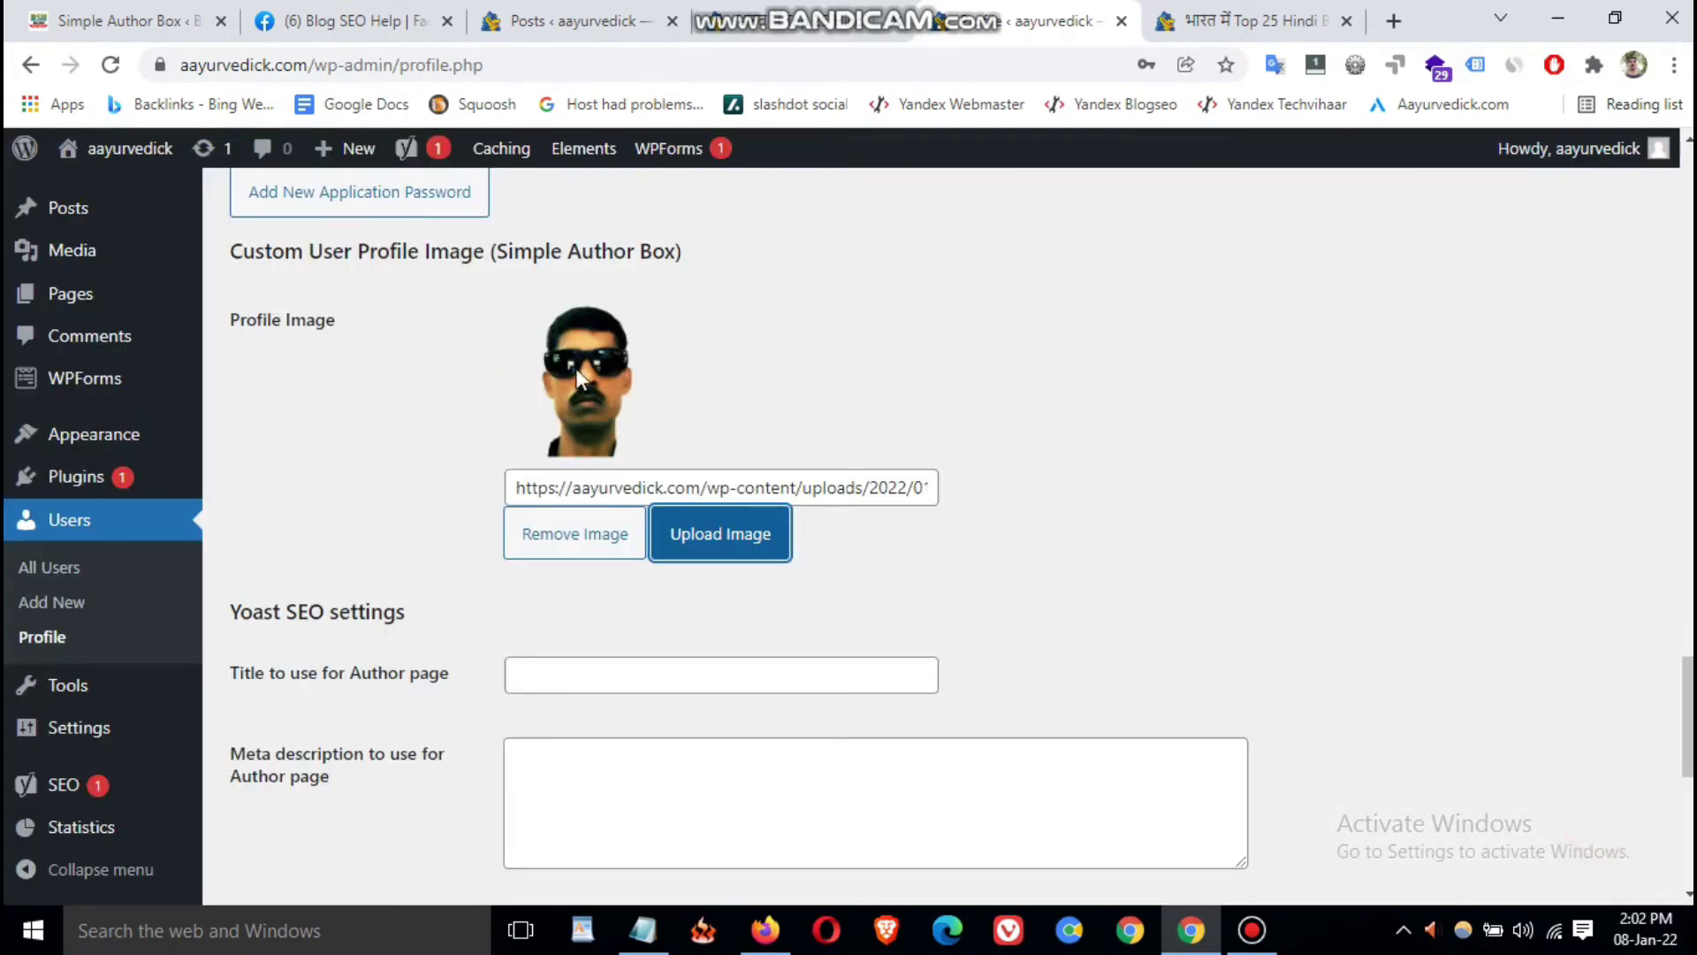
scroll(892, 494, up, 1)
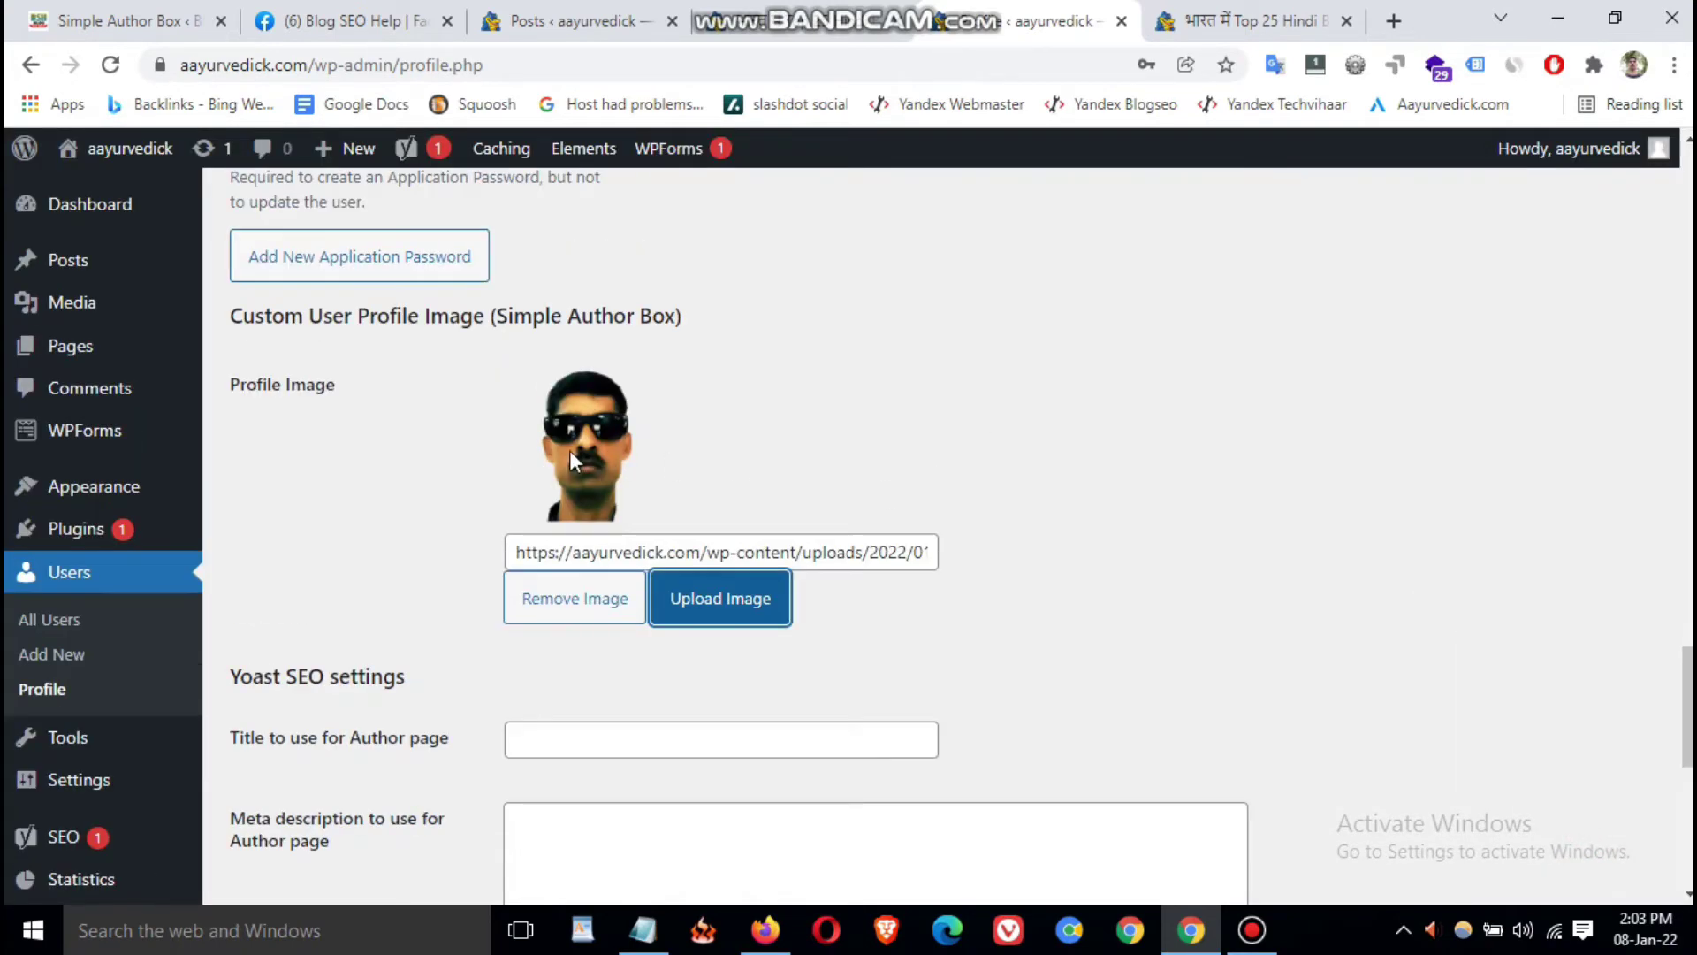
scroll(856, 548, up, 11)
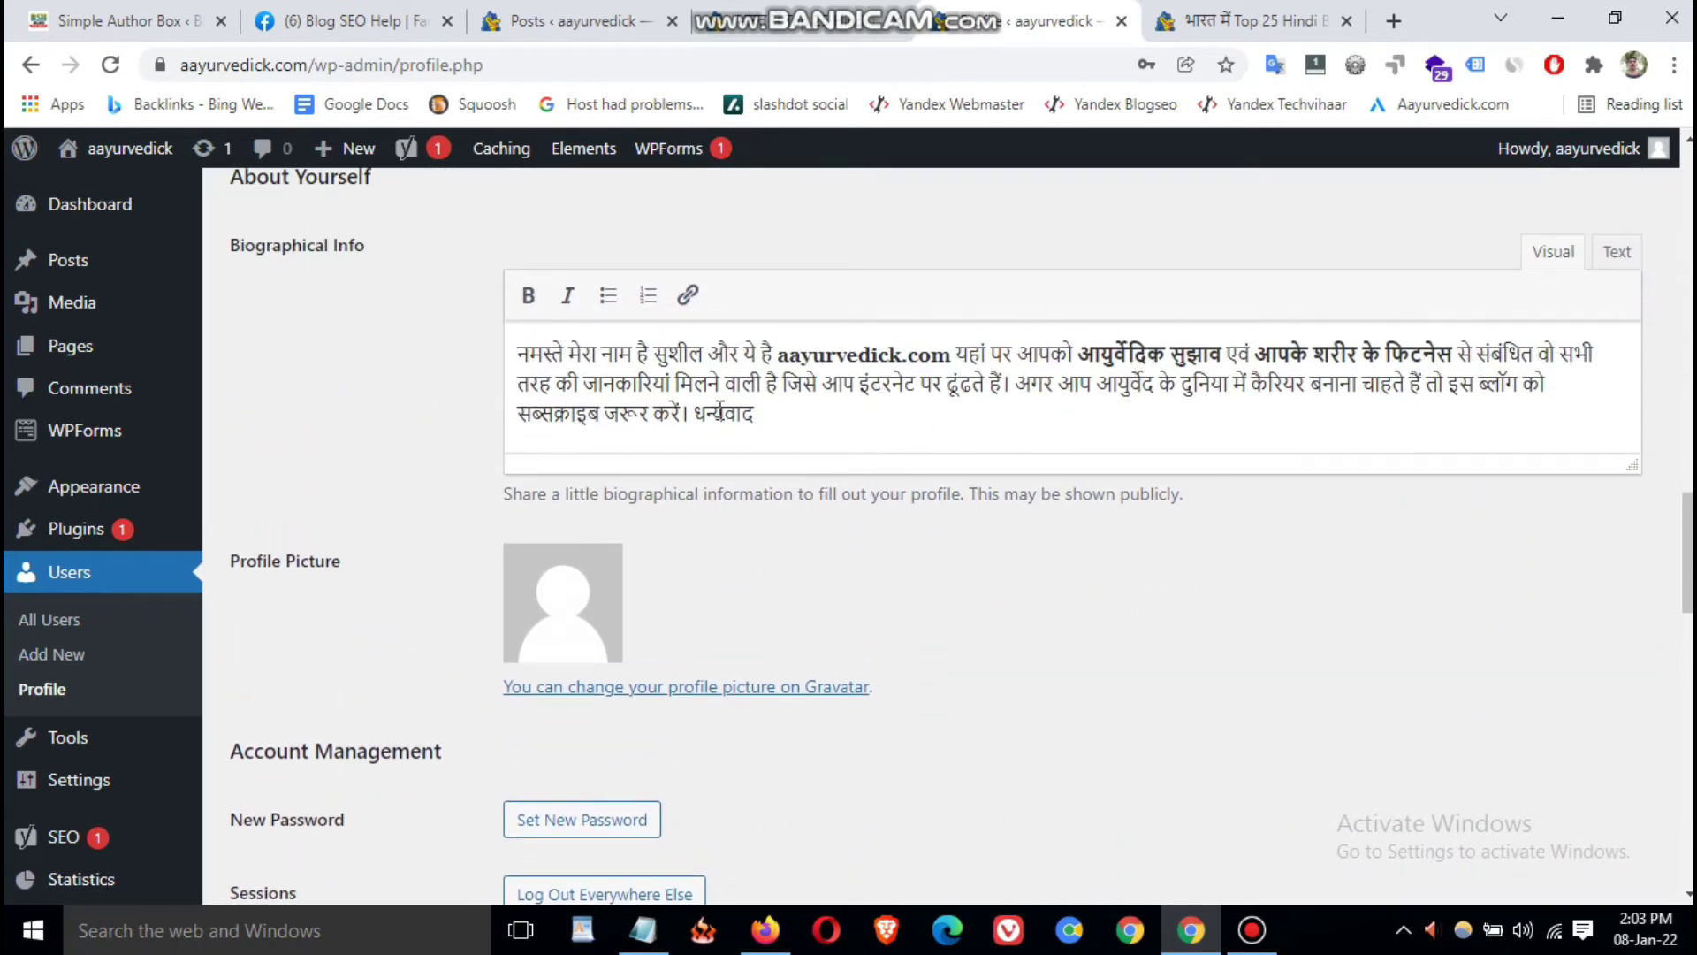
drag(782, 356, 949, 358)
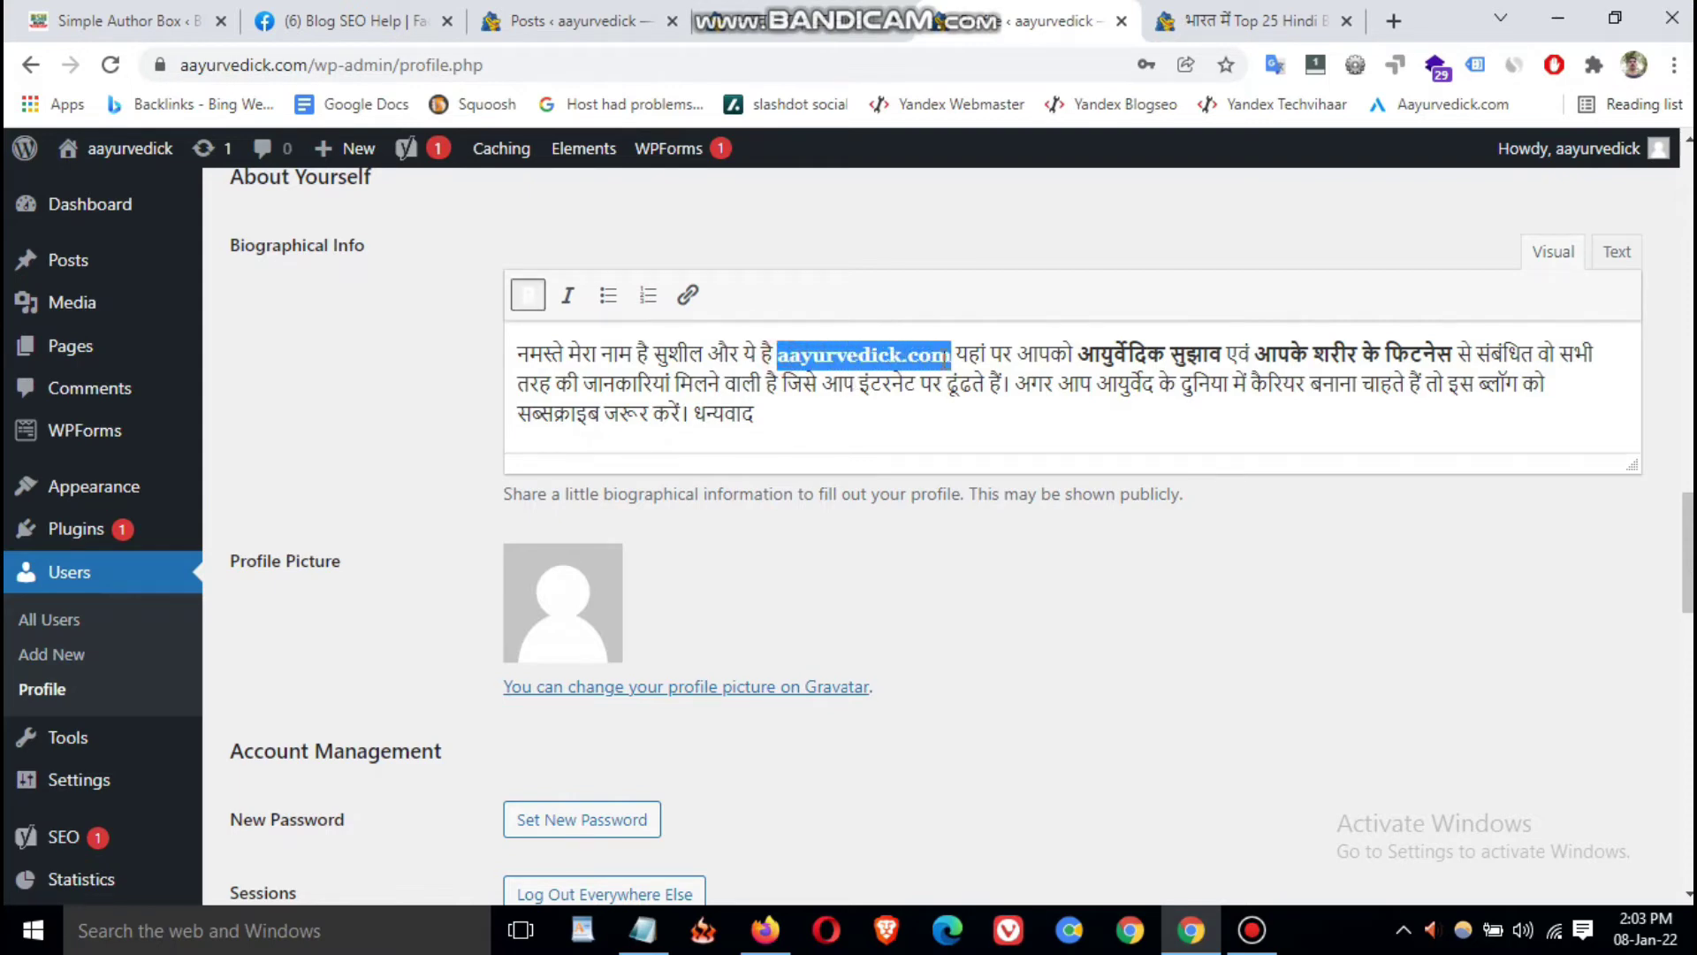
click(687, 294)
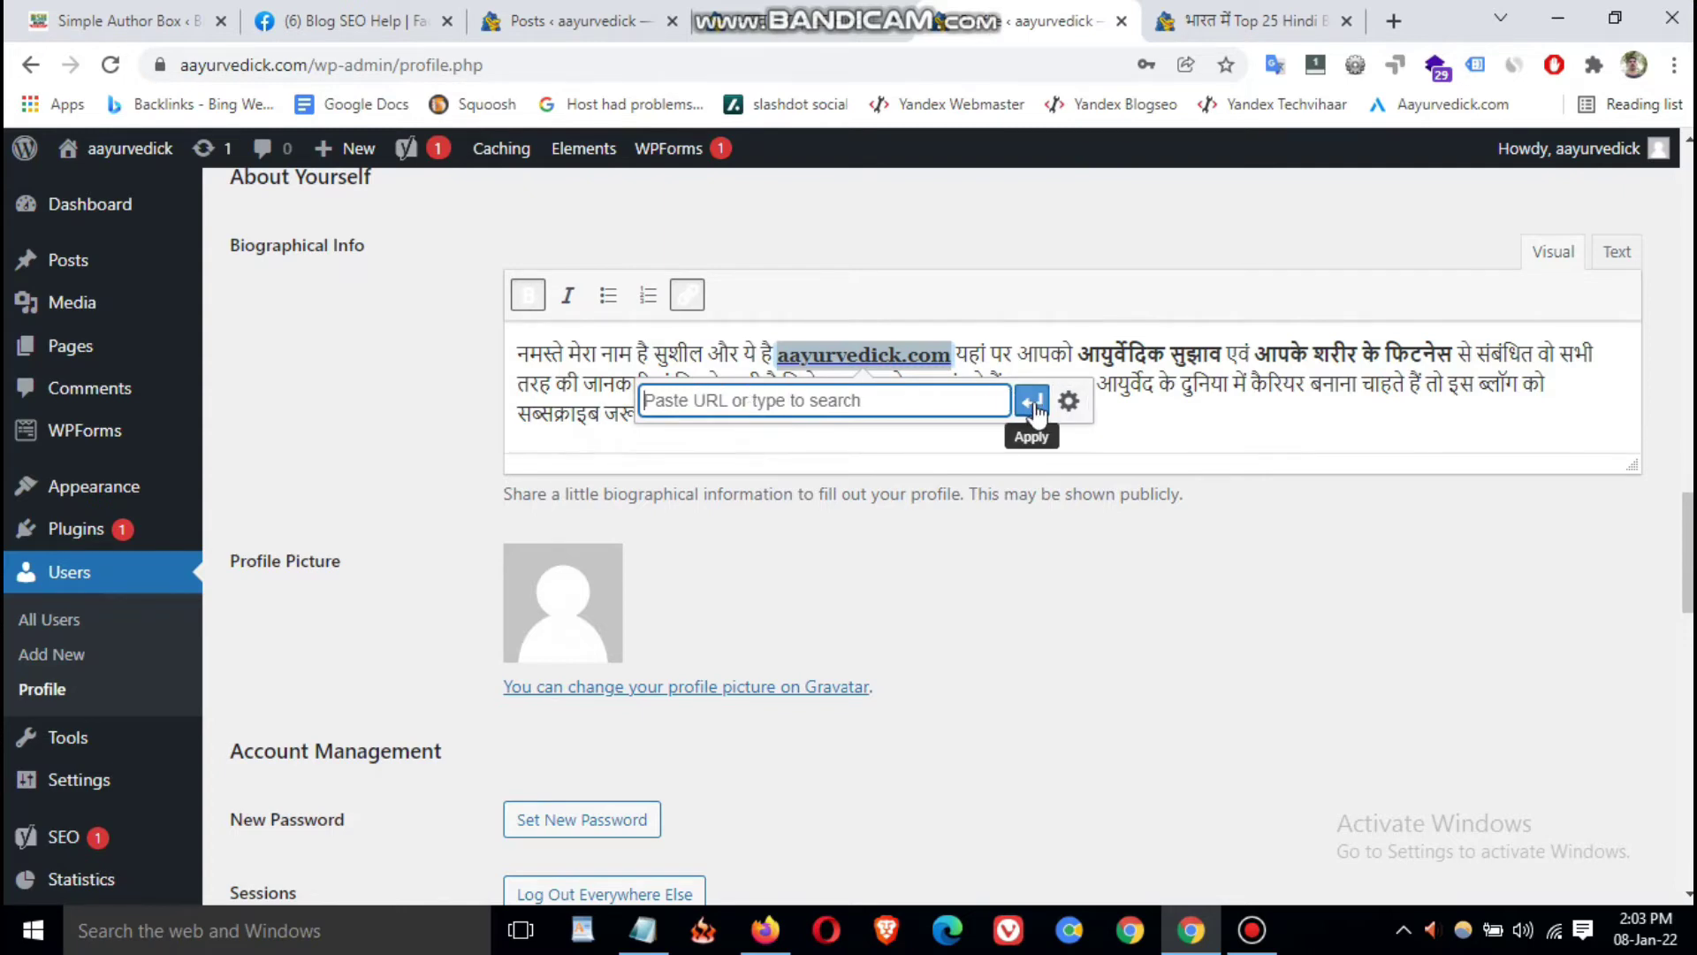
click(1189, 367)
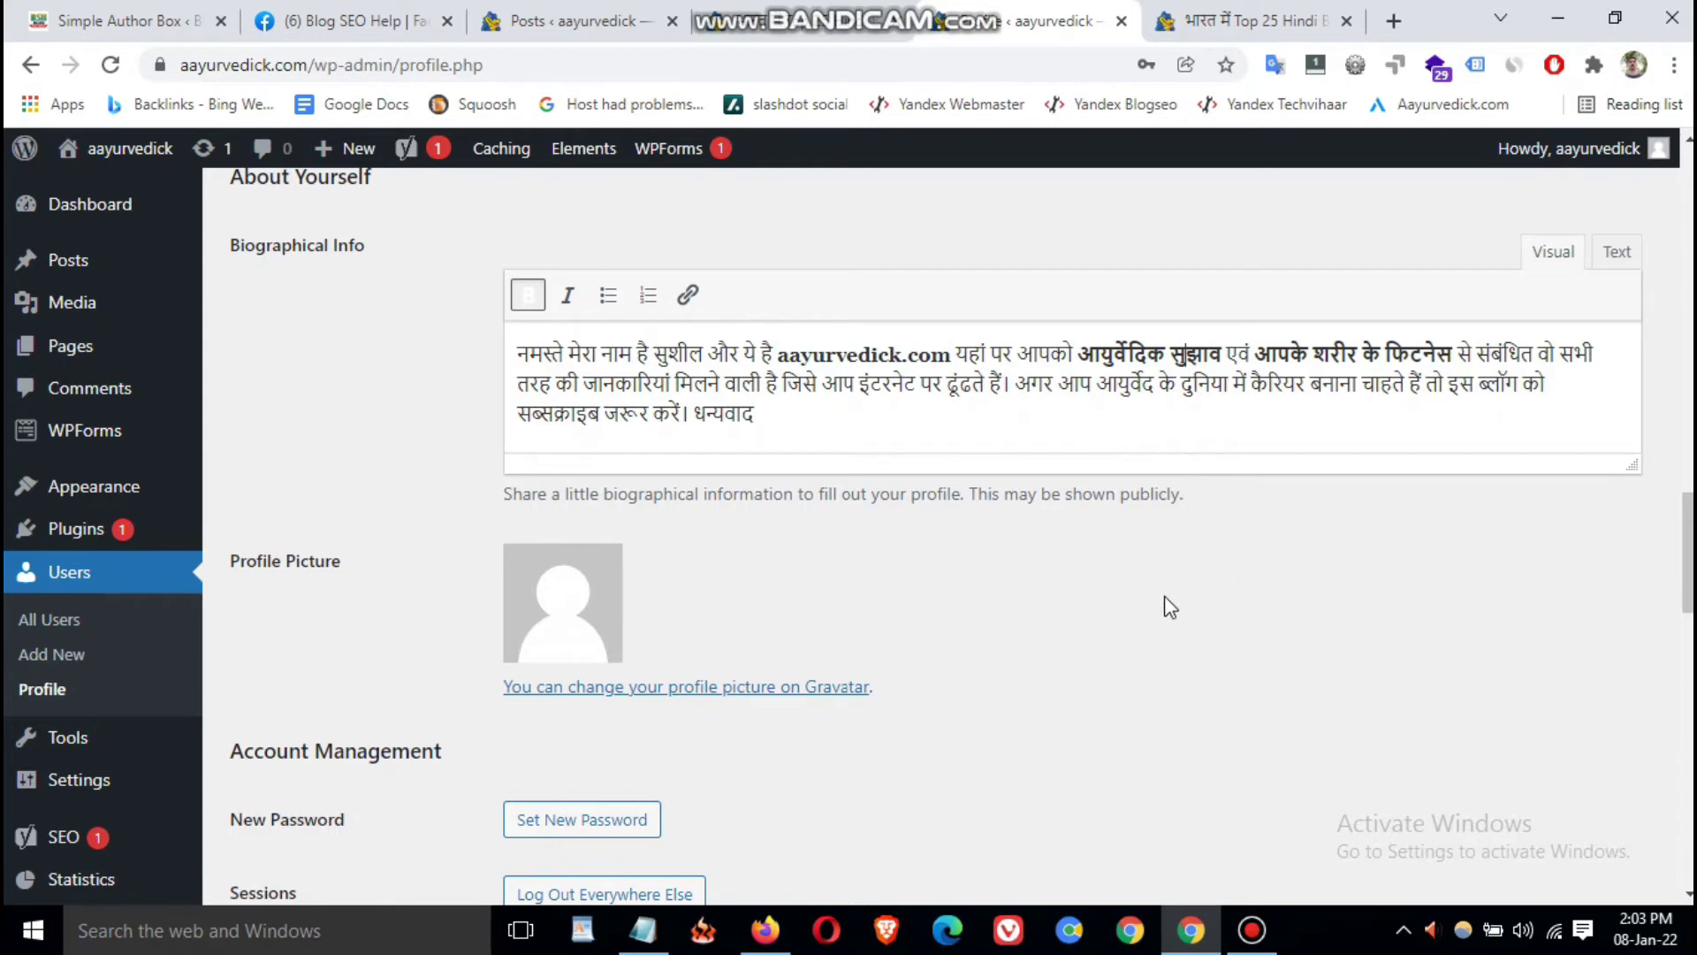
- Set the first Simple Author Box social media link's platform to Facebook
scroll(1136, 597, down, 5)
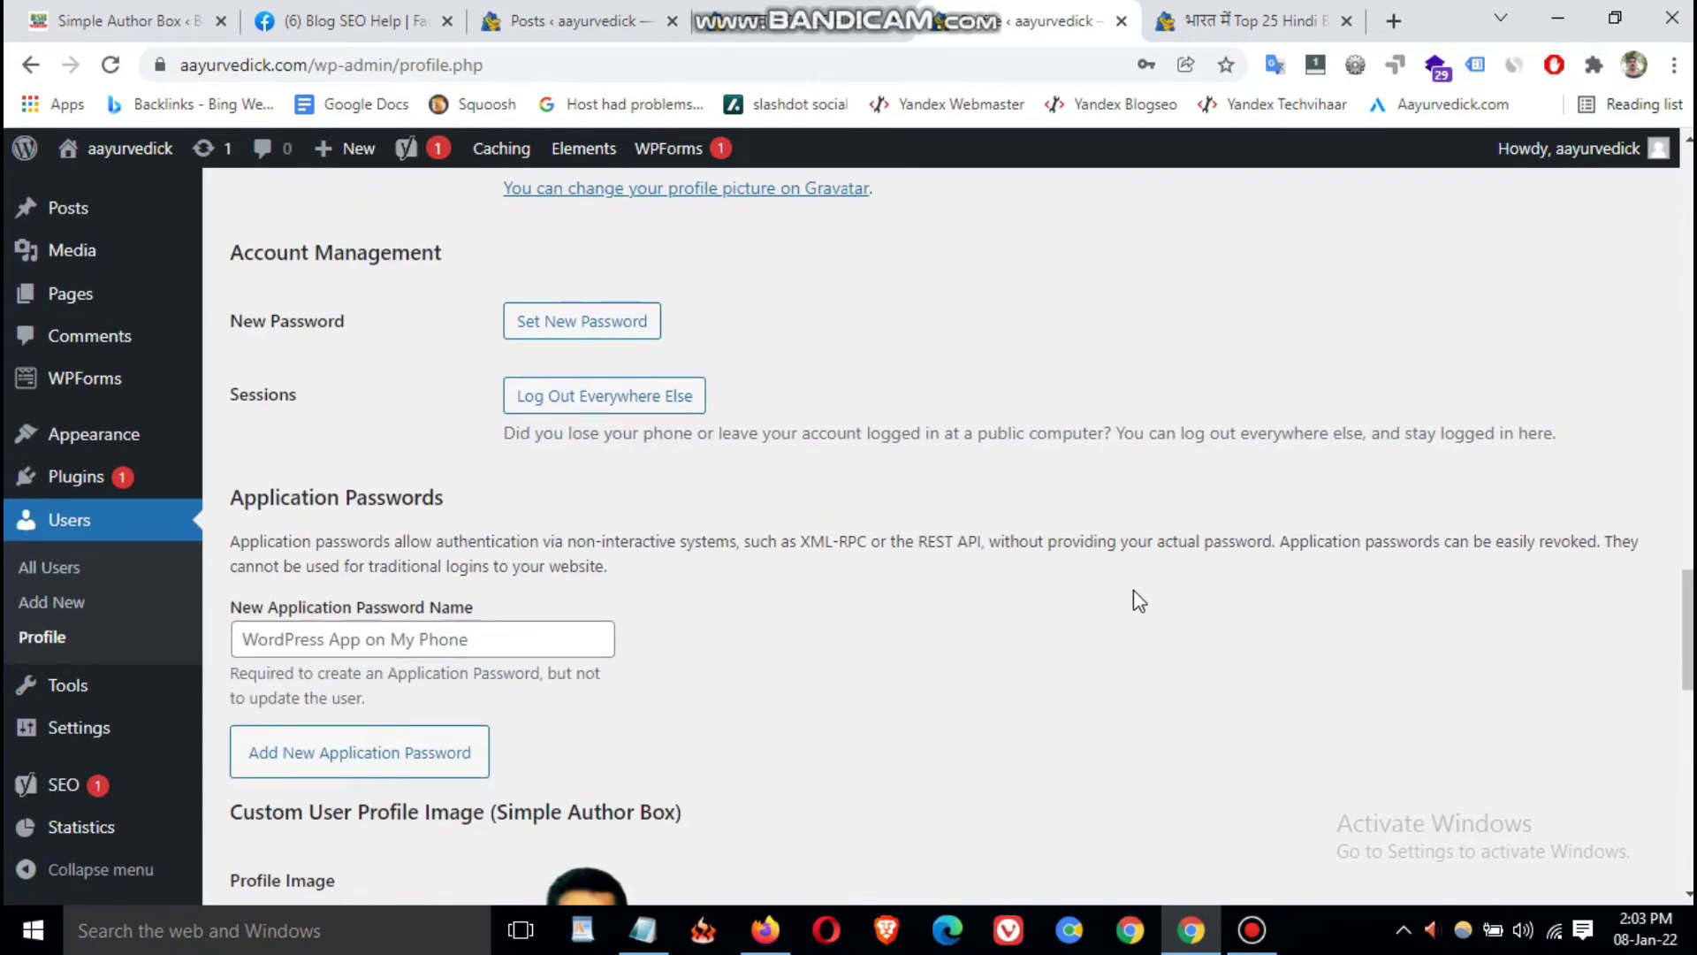
scroll(1136, 597, down, 5)
scroll(1089, 588, down, 10)
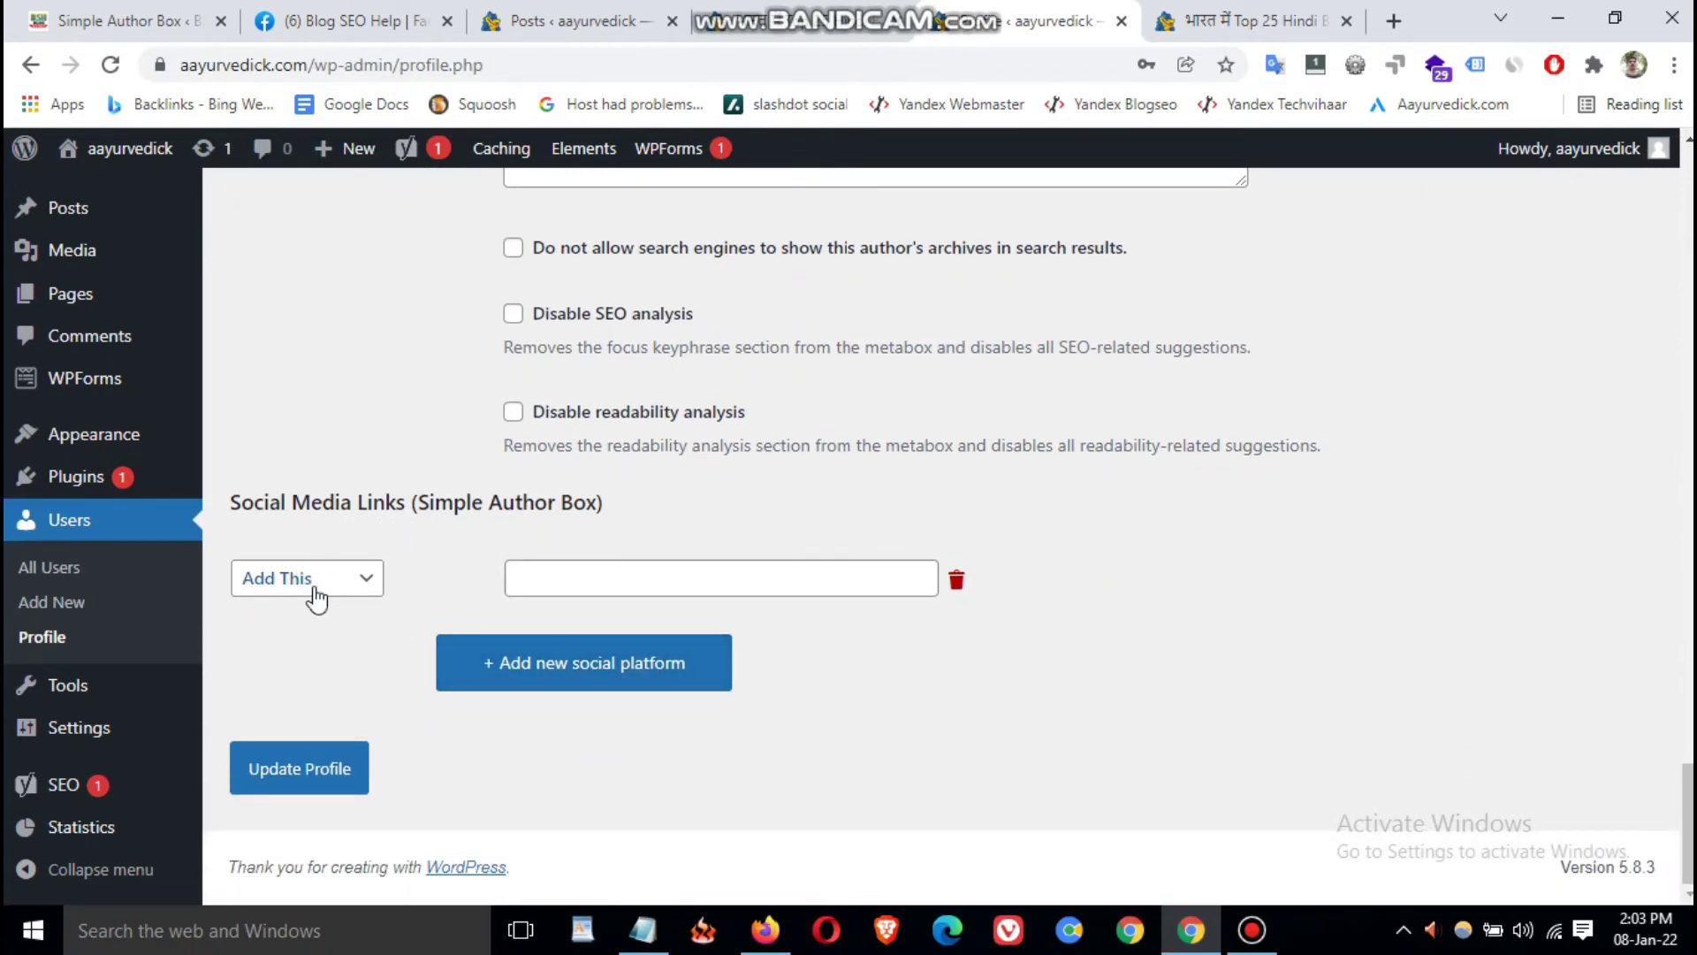
click(365, 583)
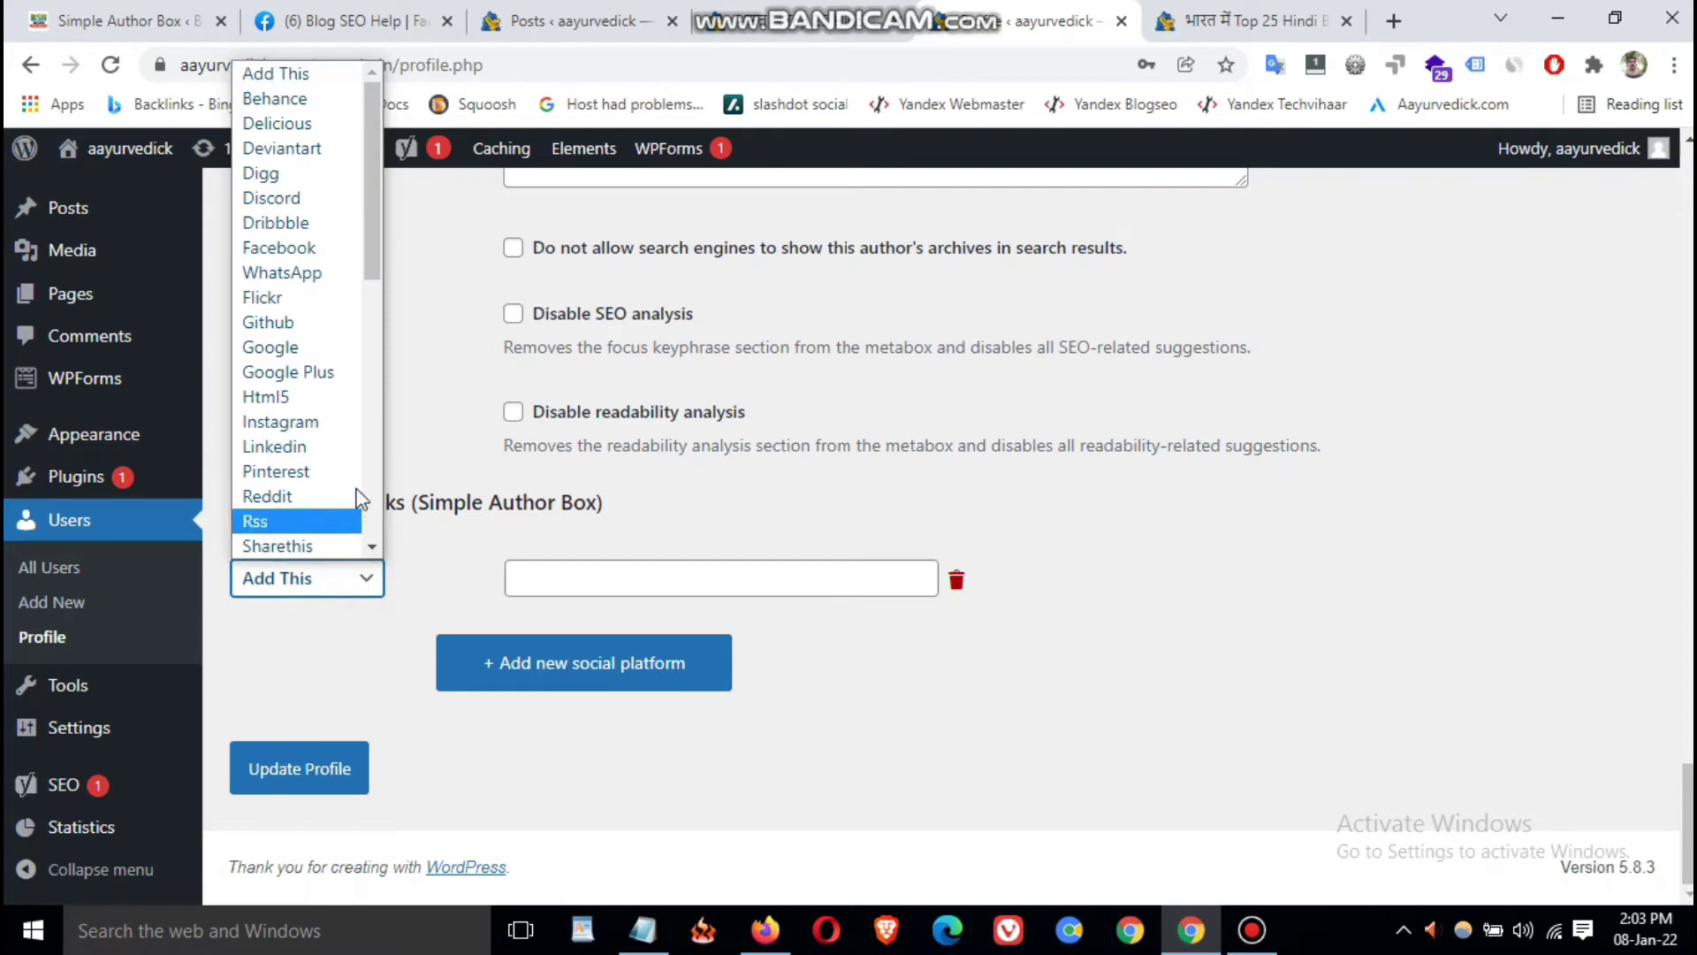
click(277, 252)
click(683, 580)
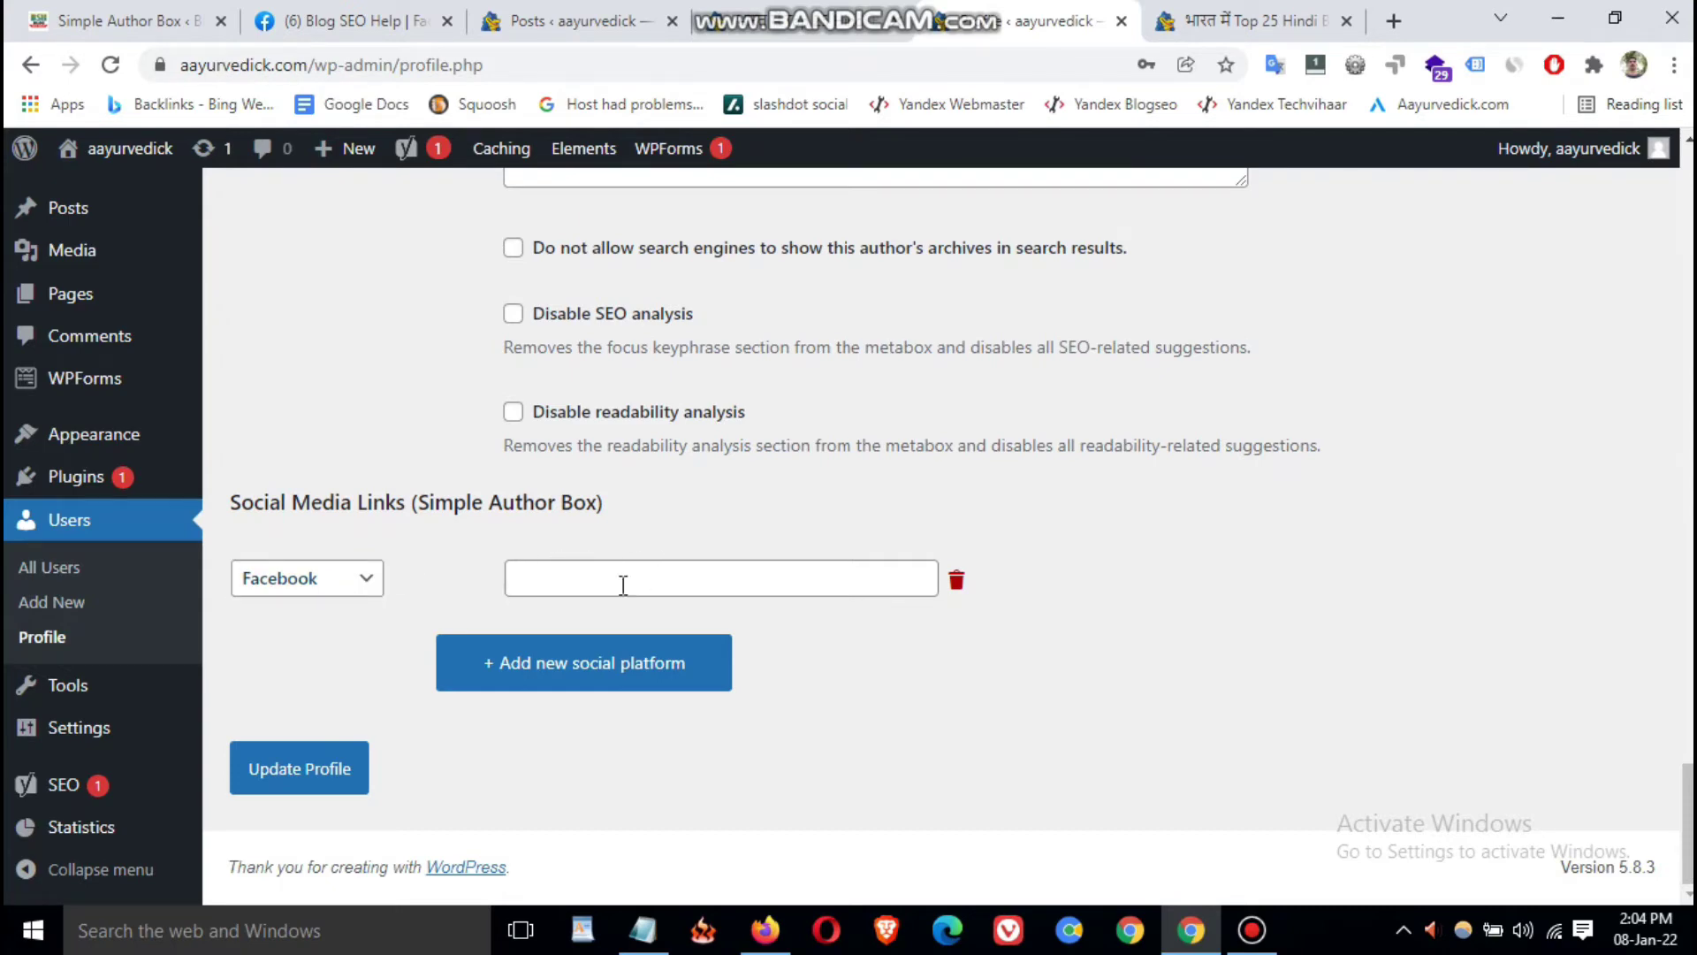
click(1273, 19)
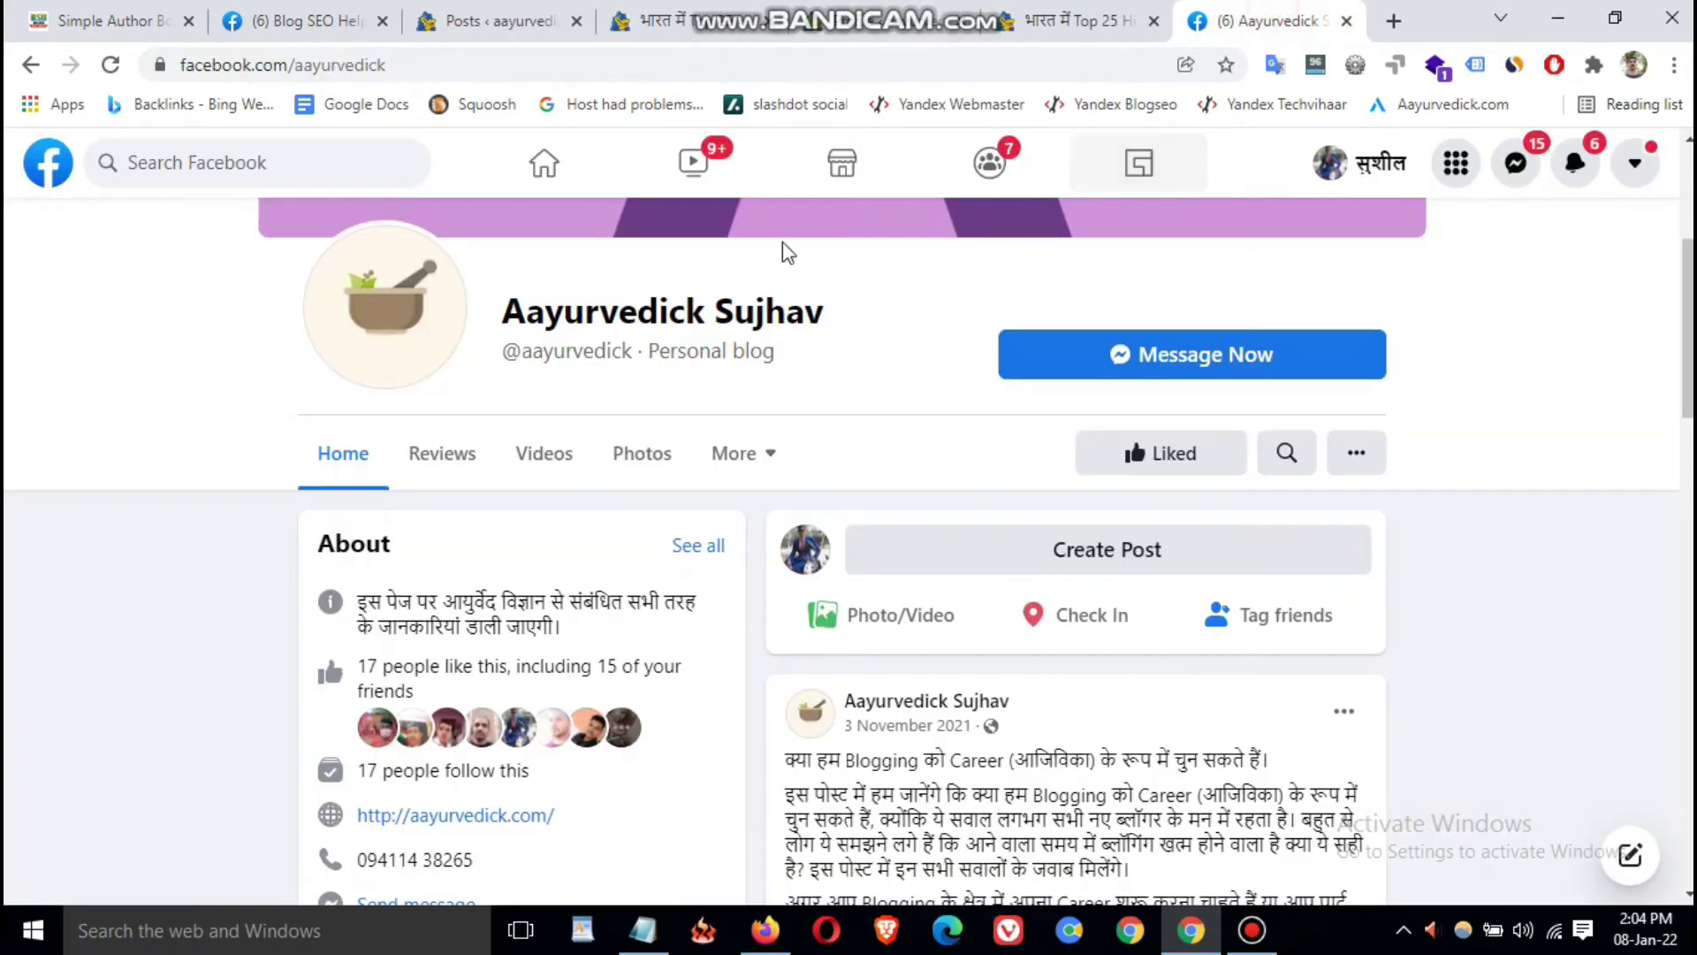
click(295, 62)
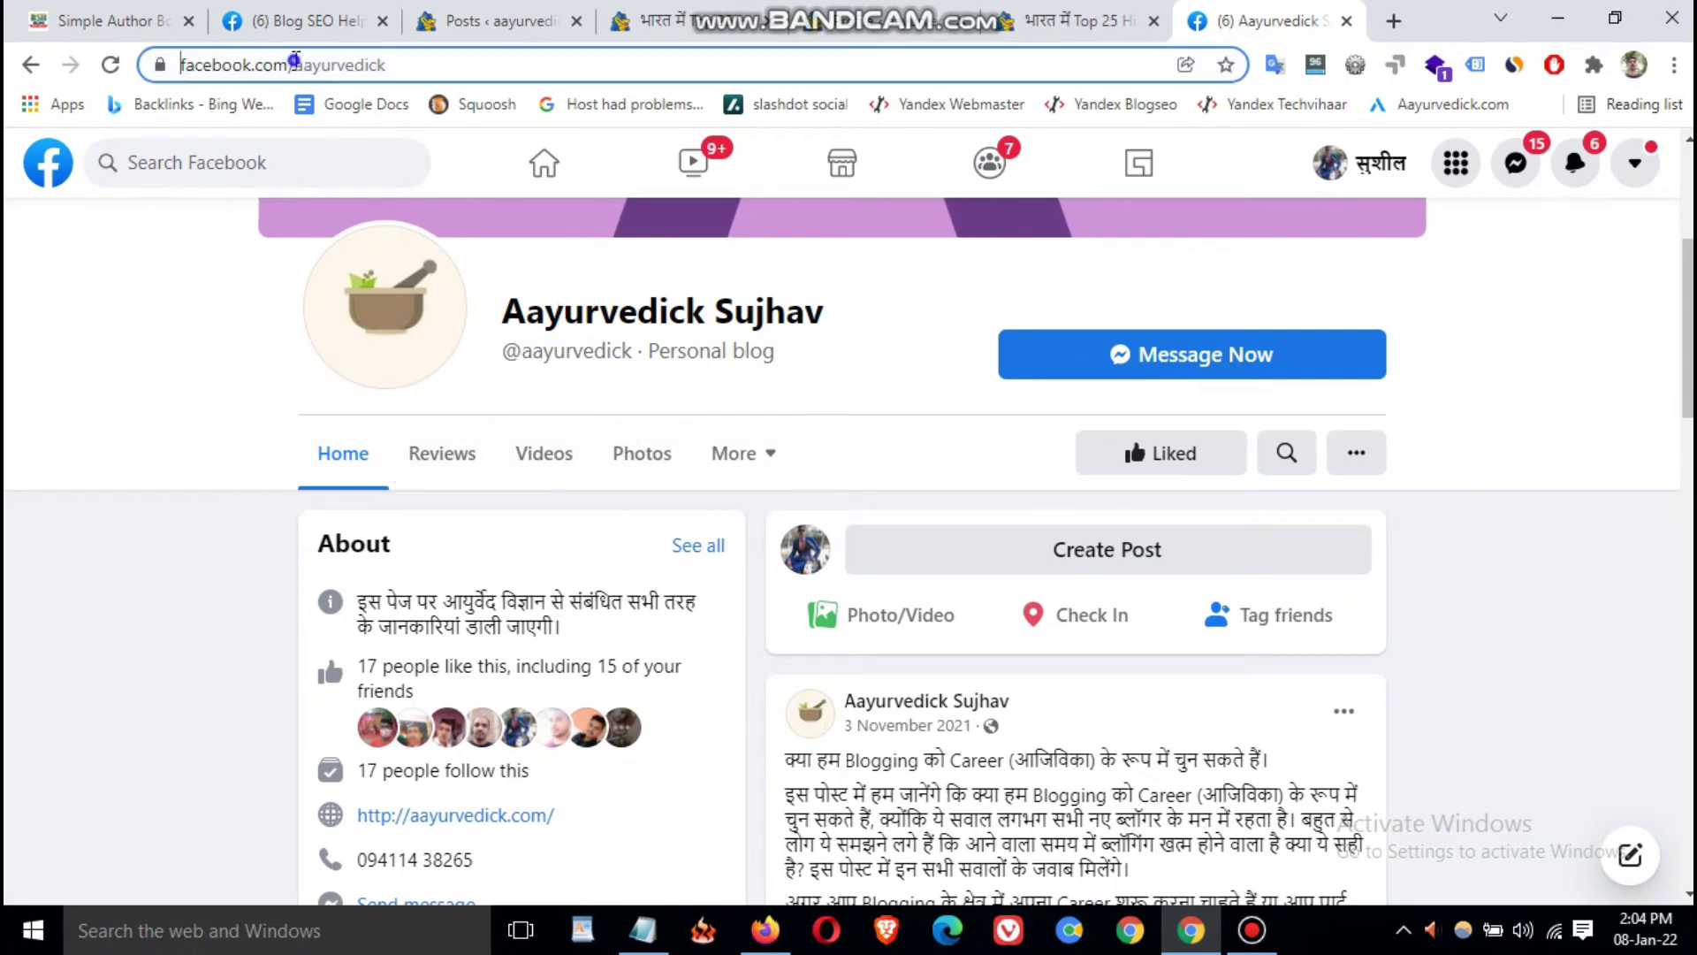
right_click(294, 64)
click(341, 149)
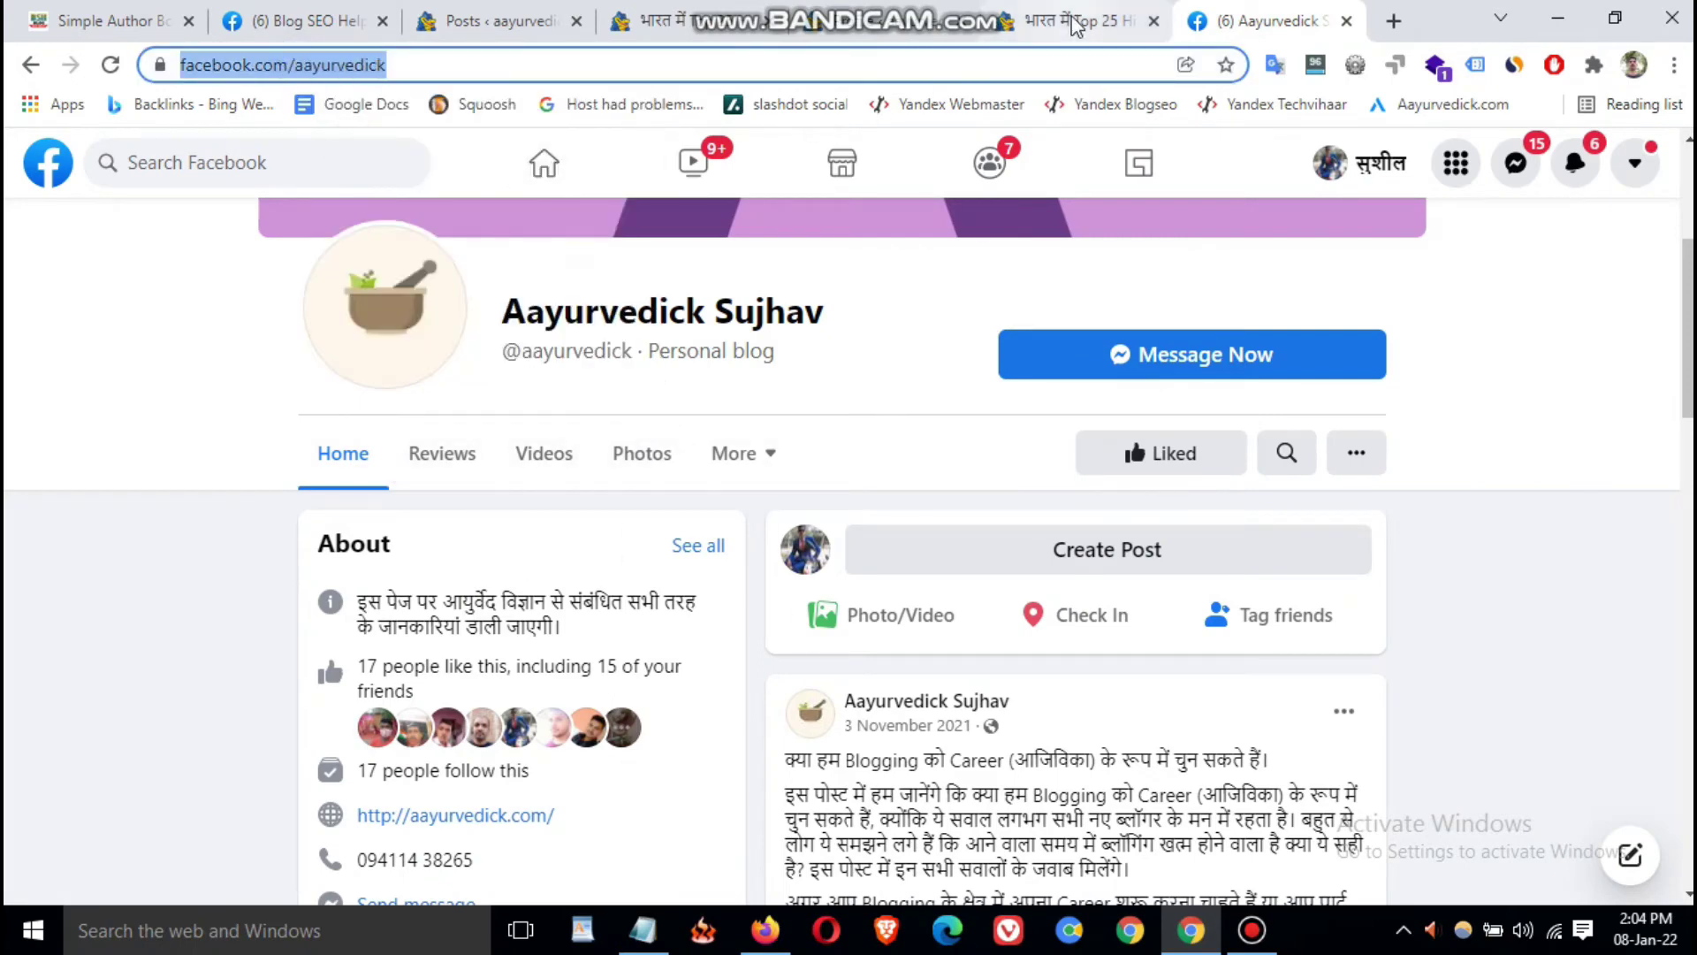
click(871, 23)
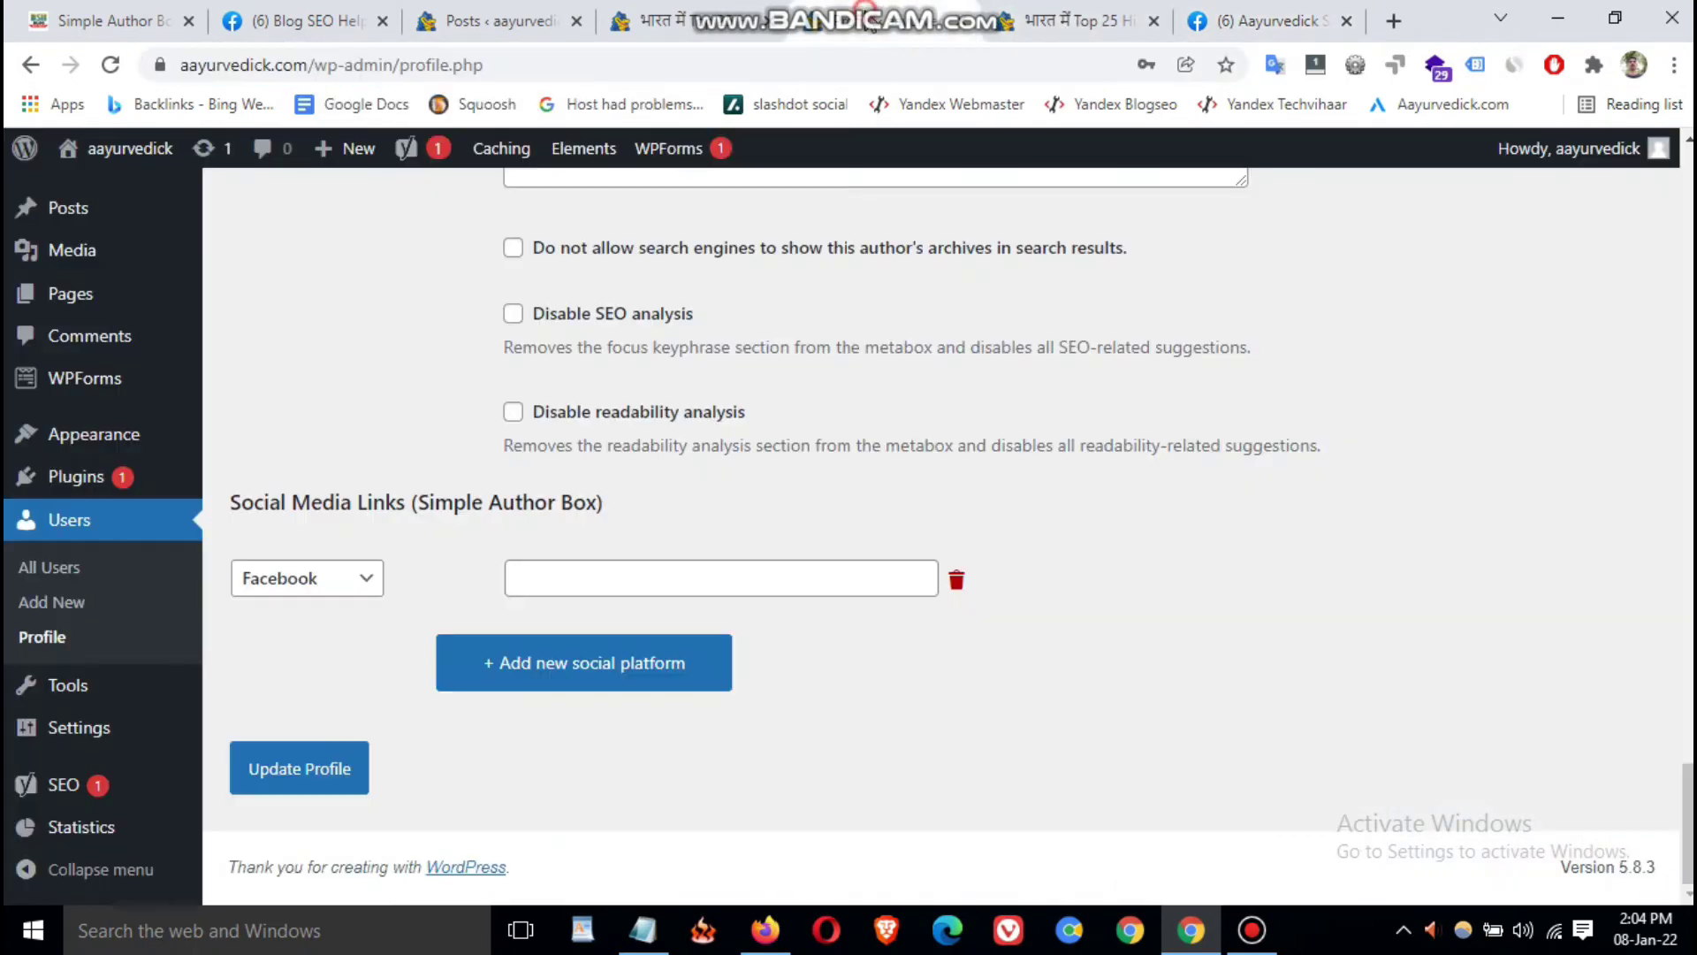
click(656, 577)
key(ctrl+v)
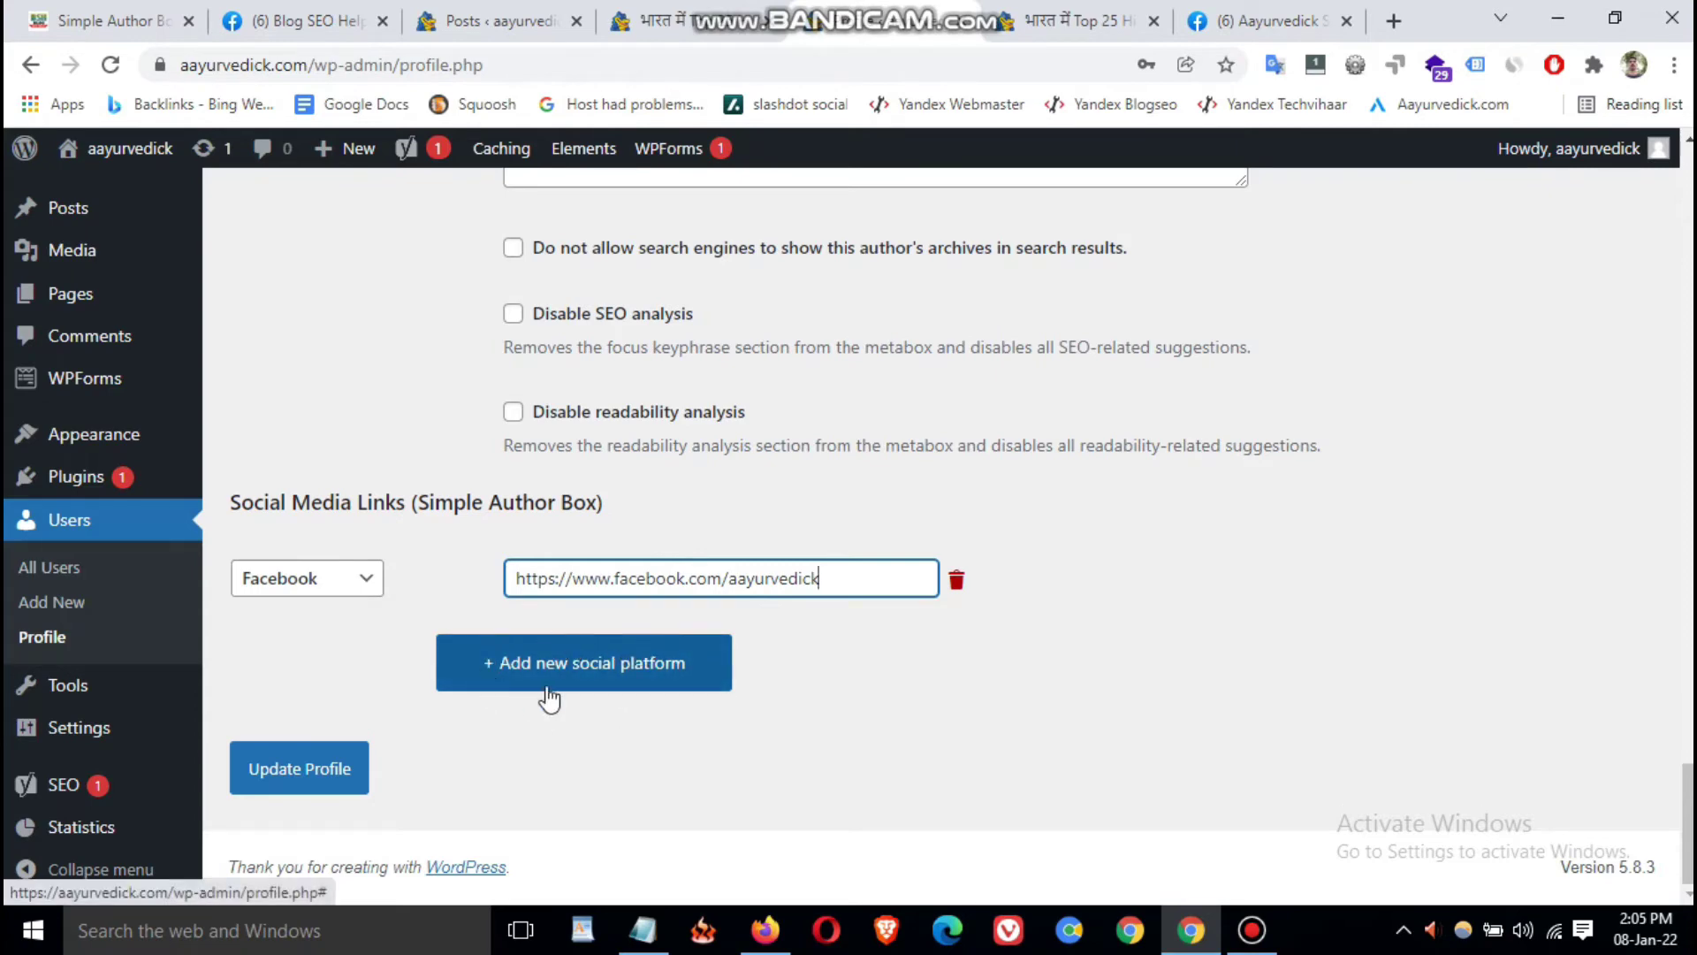
- Add a second social platform set to Instagram with its link left blank, and update the profile
click(629, 686)
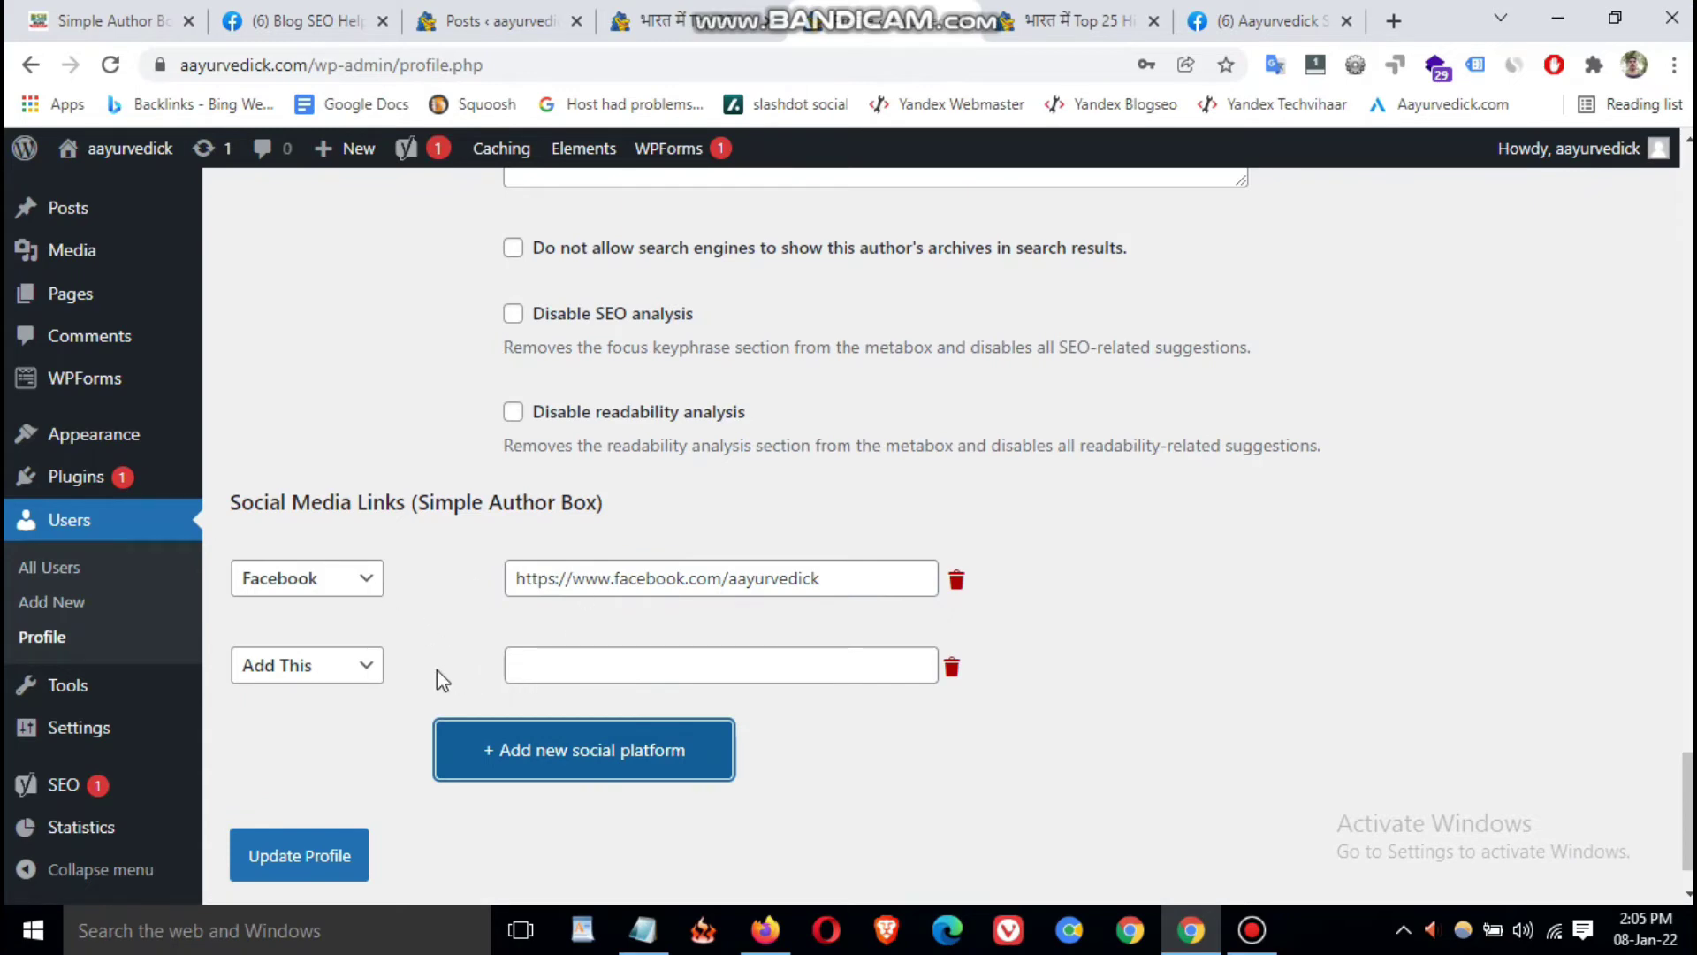
click(360, 668)
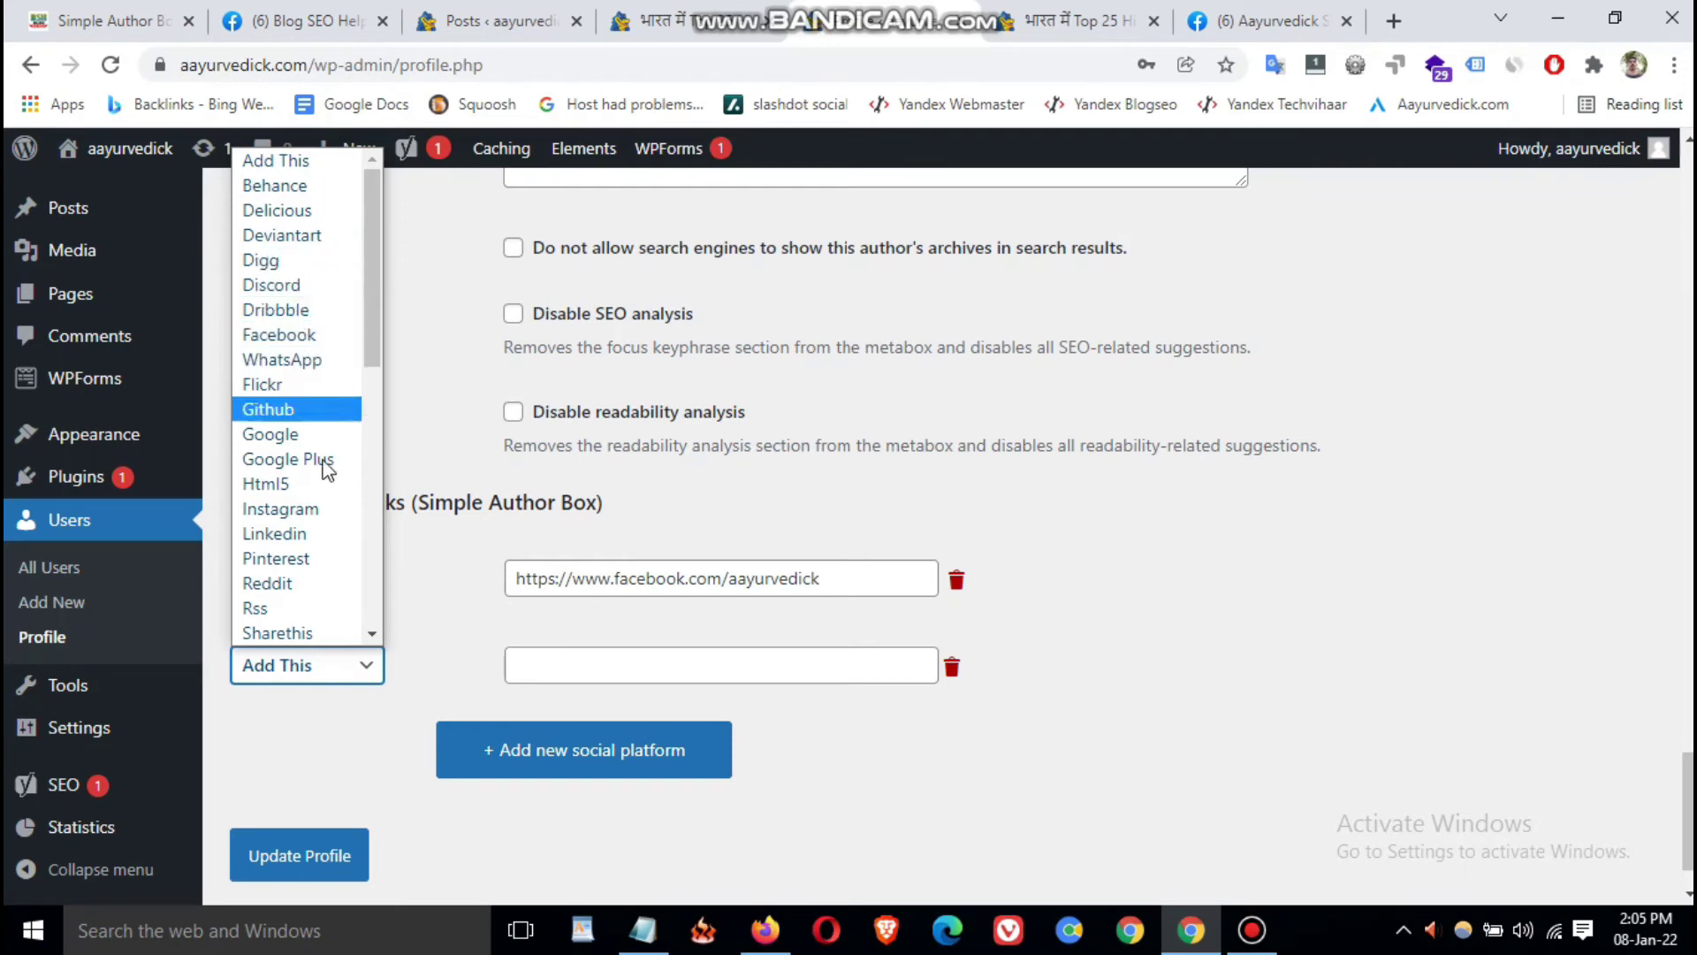
click(317, 512)
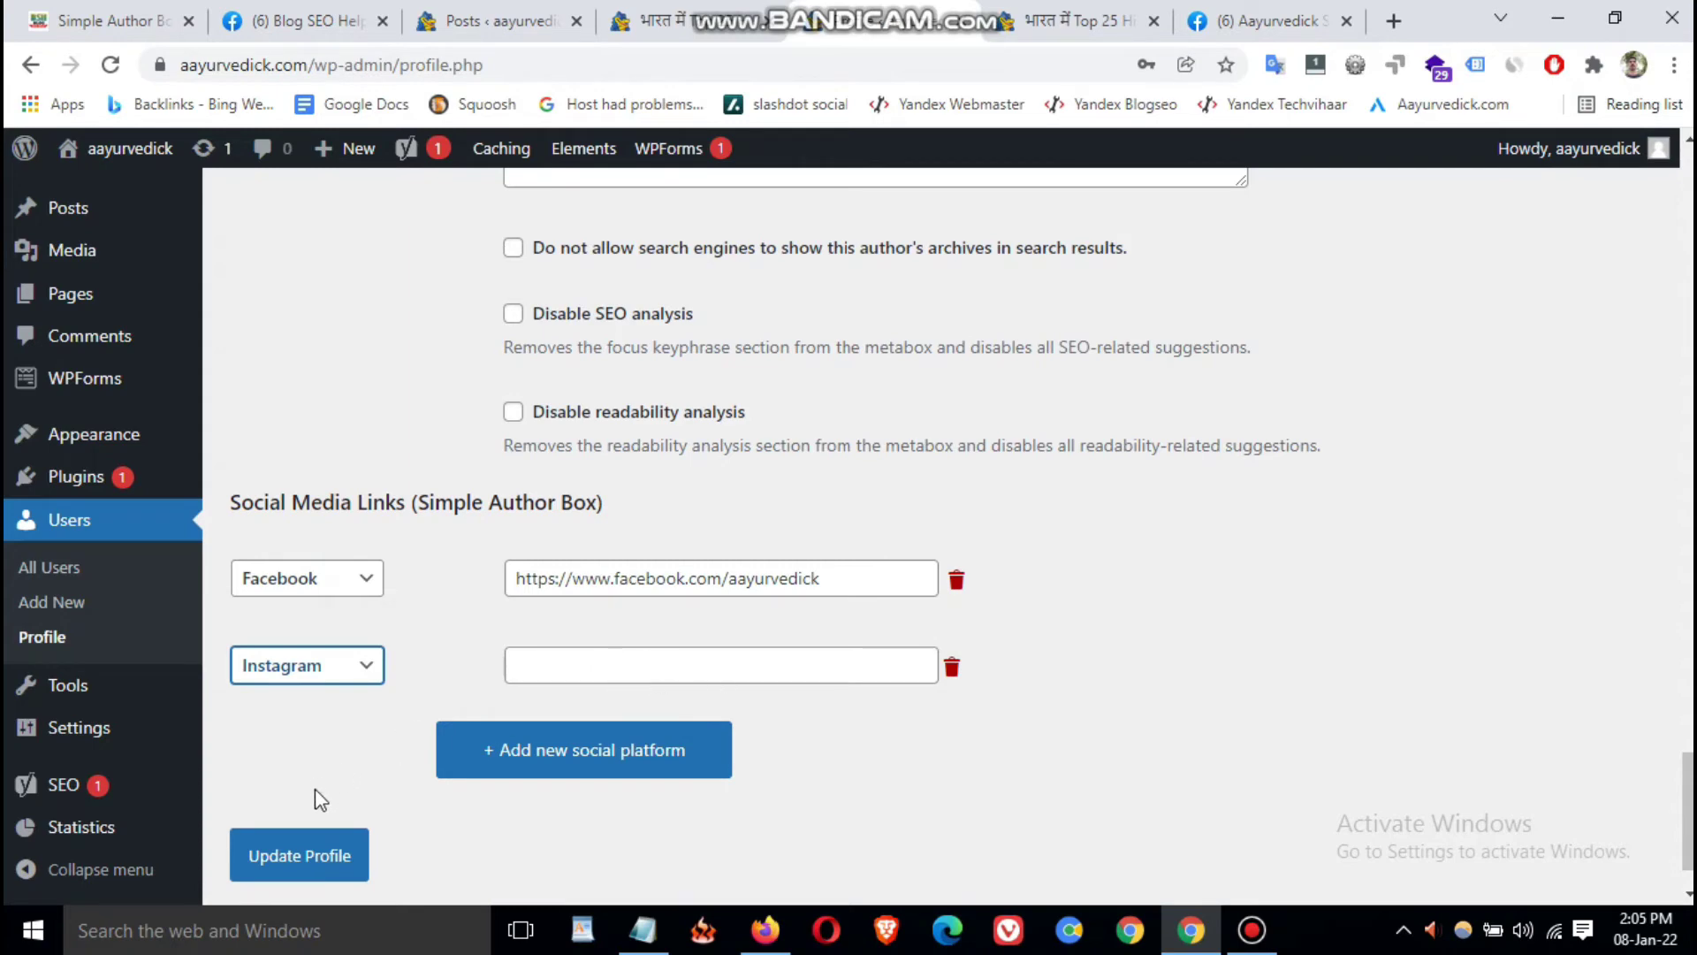
scroll(320, 800, down, 1)
click(290, 775)
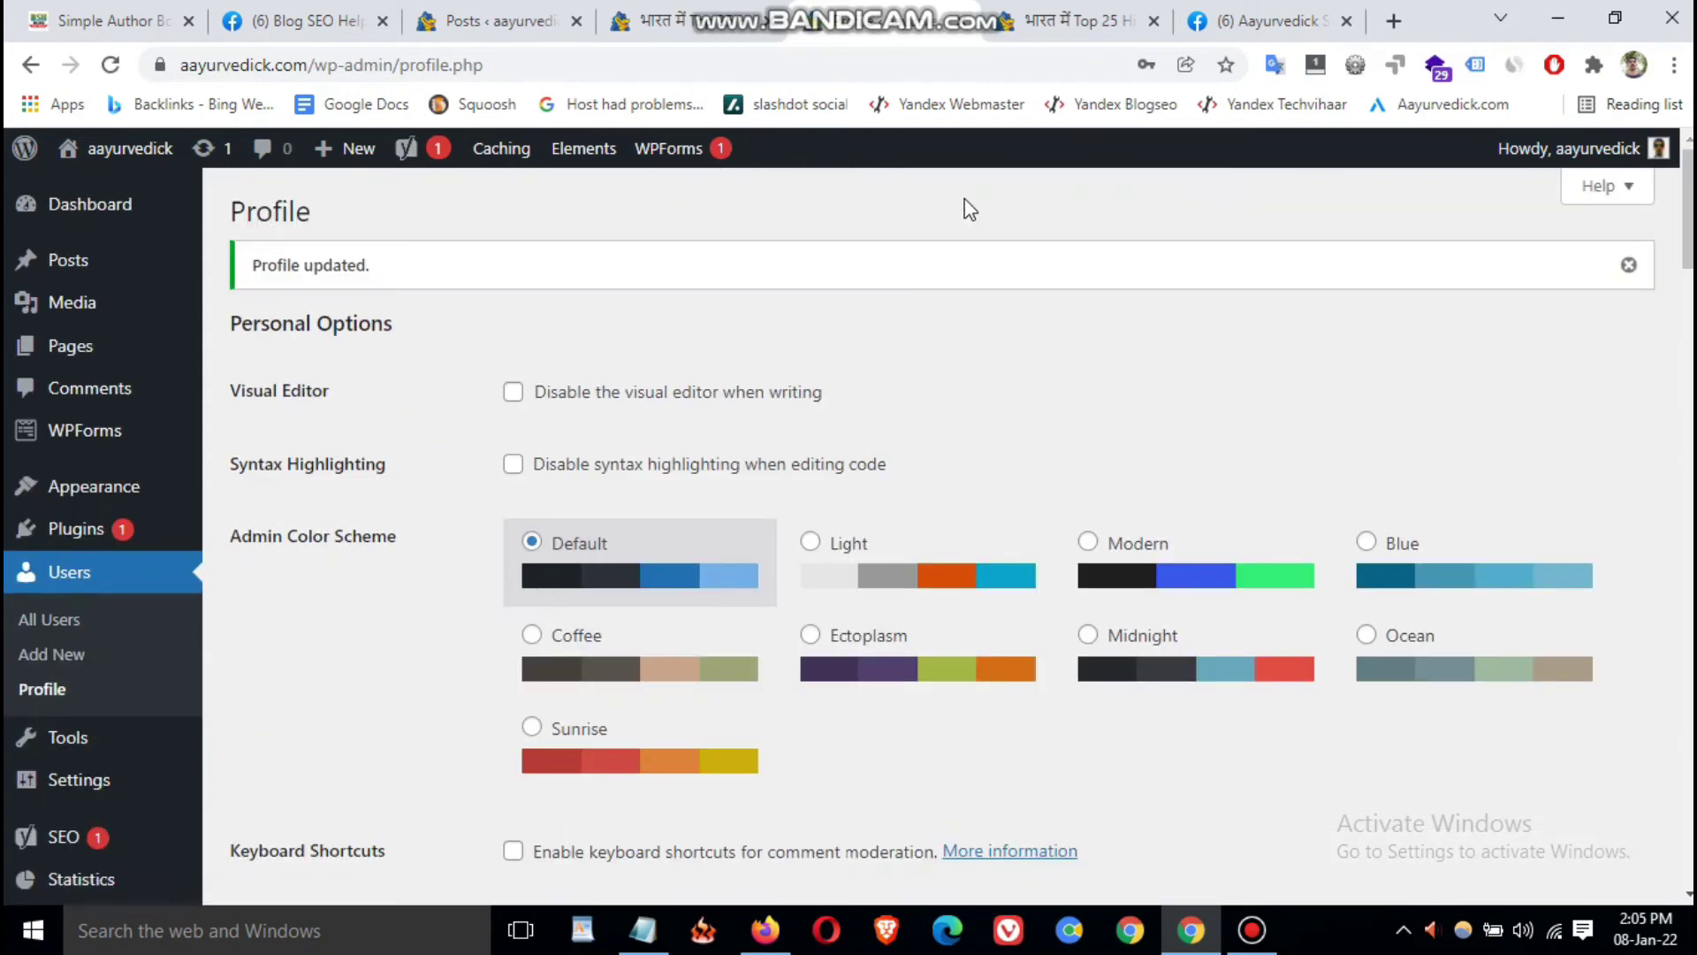
- Reload the Top 25 Hindi bloggers post, test the Facebook link in its author box, and return to the post
click(1080, 20)
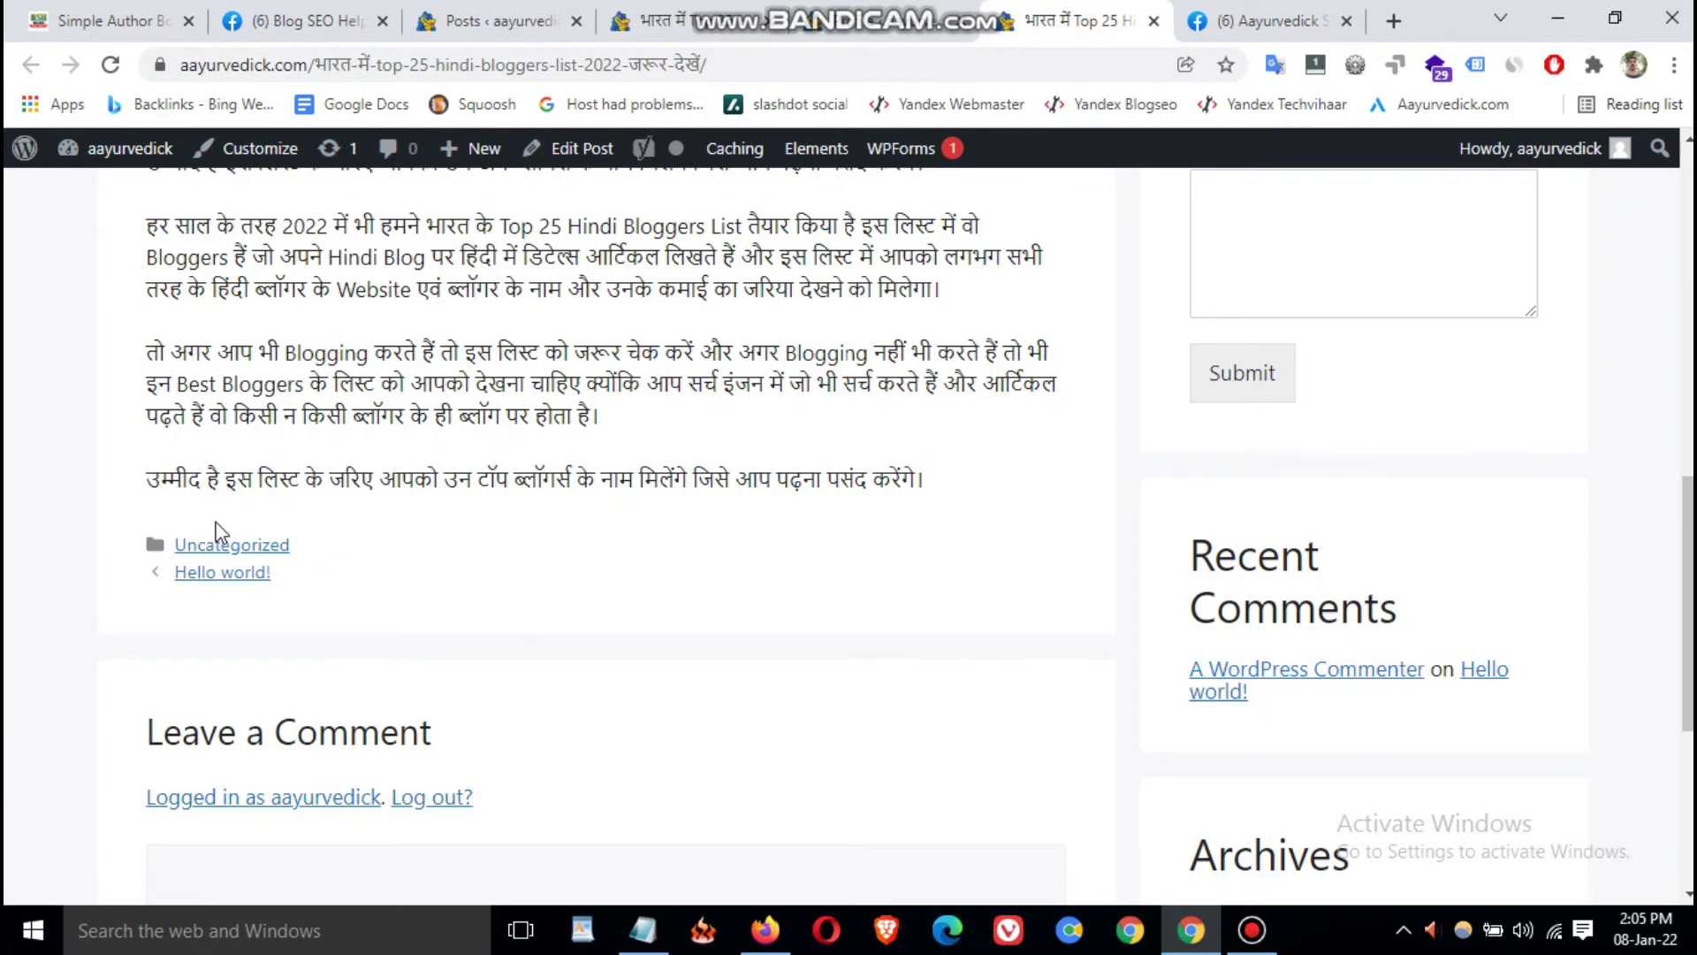
click(111, 65)
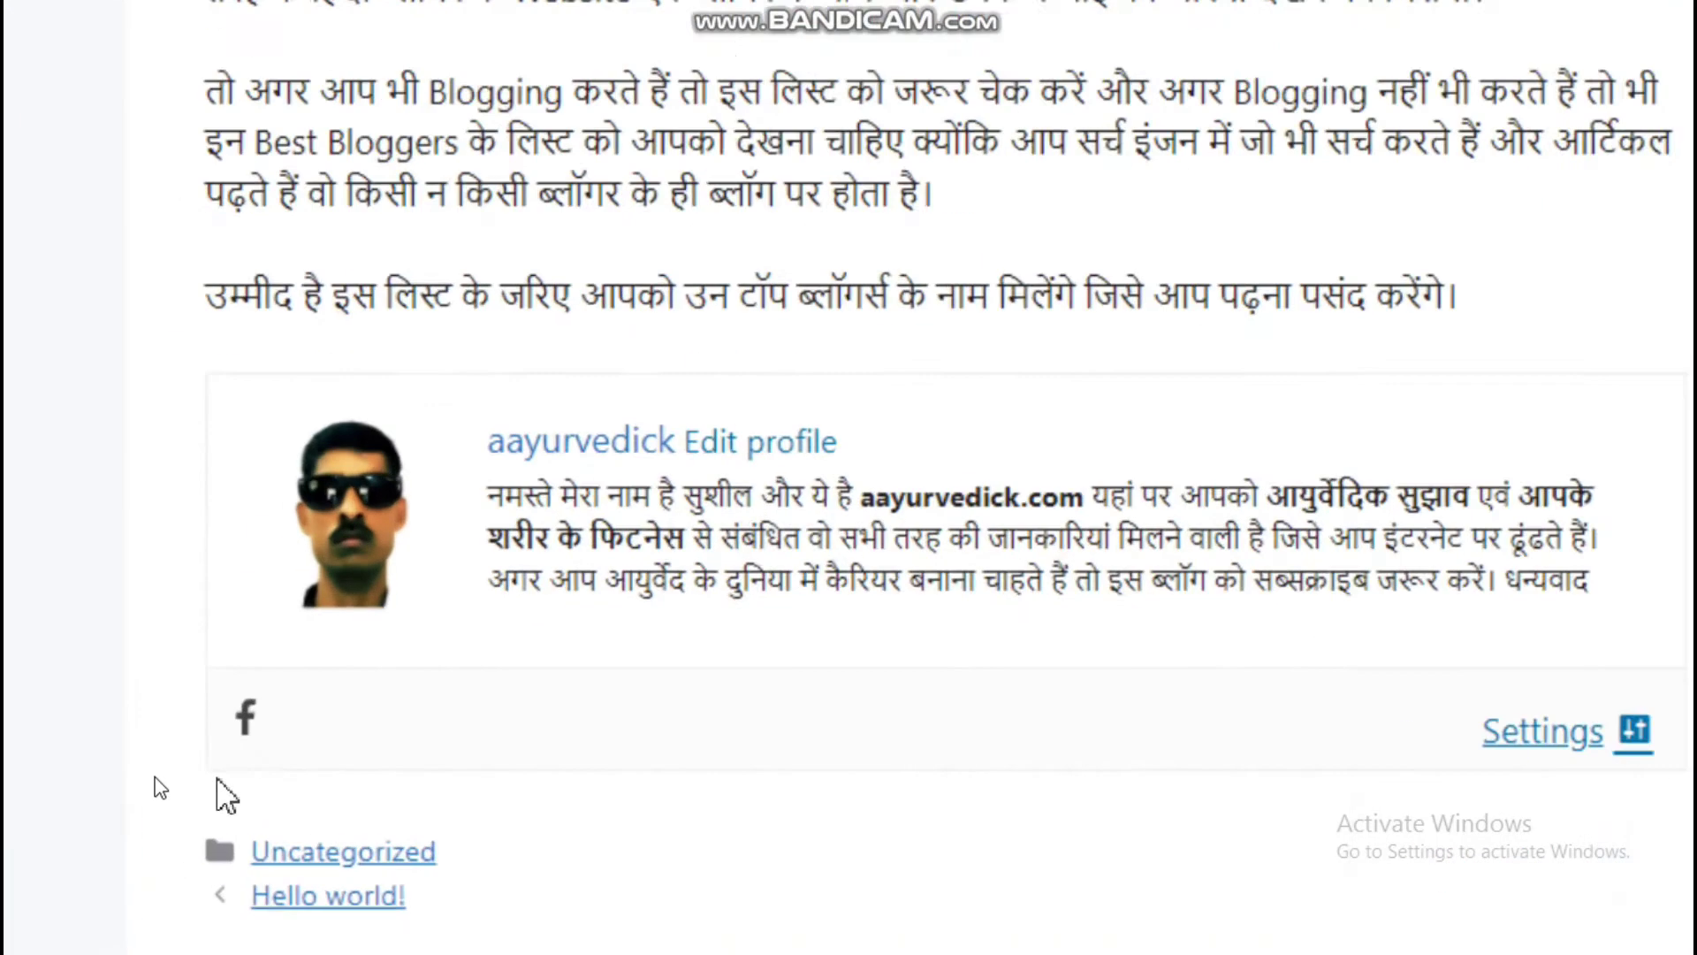
click(252, 713)
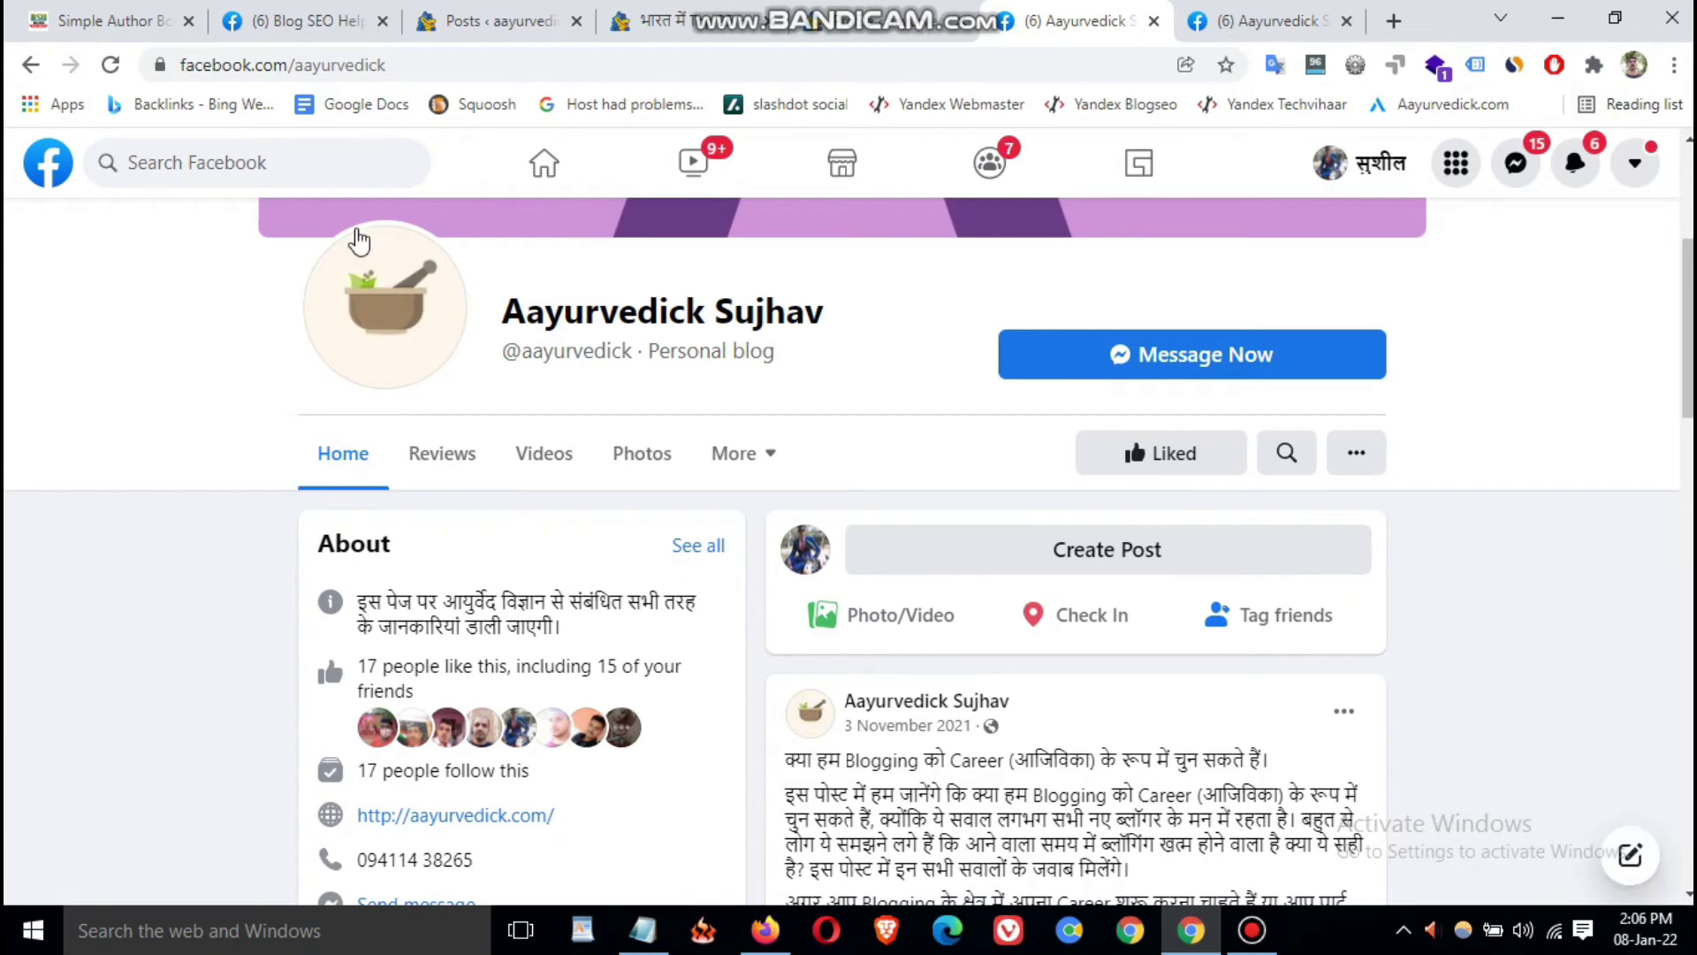
click(31, 65)
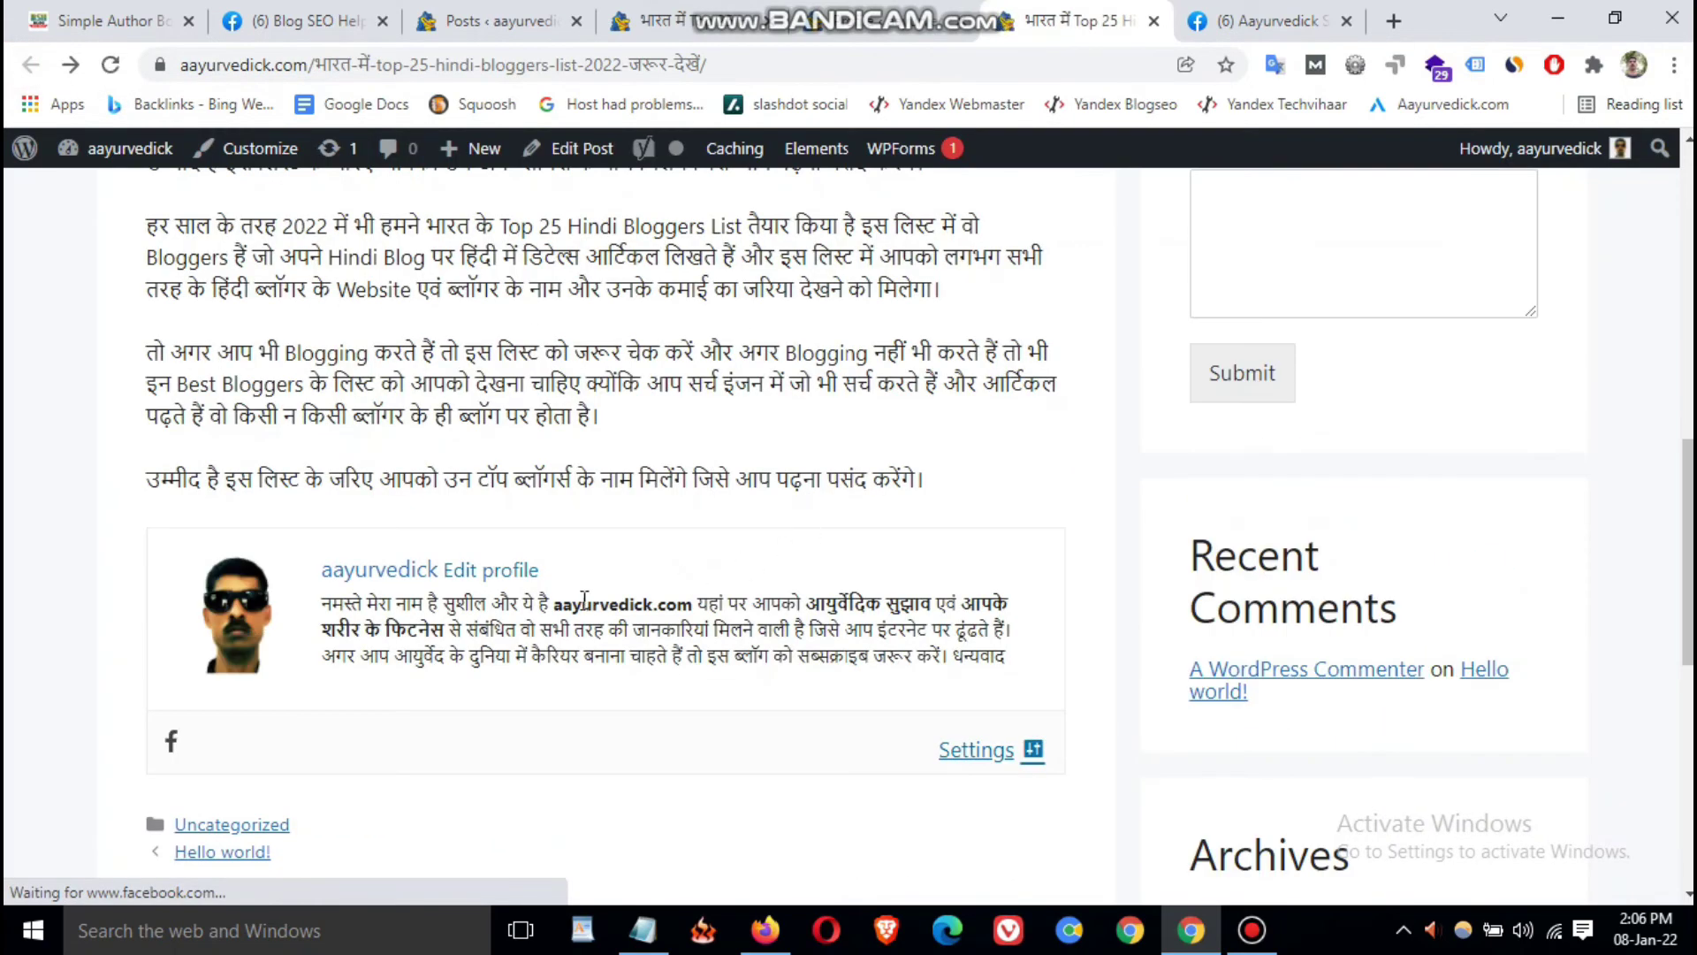
scroll(577, 625, down, 3)
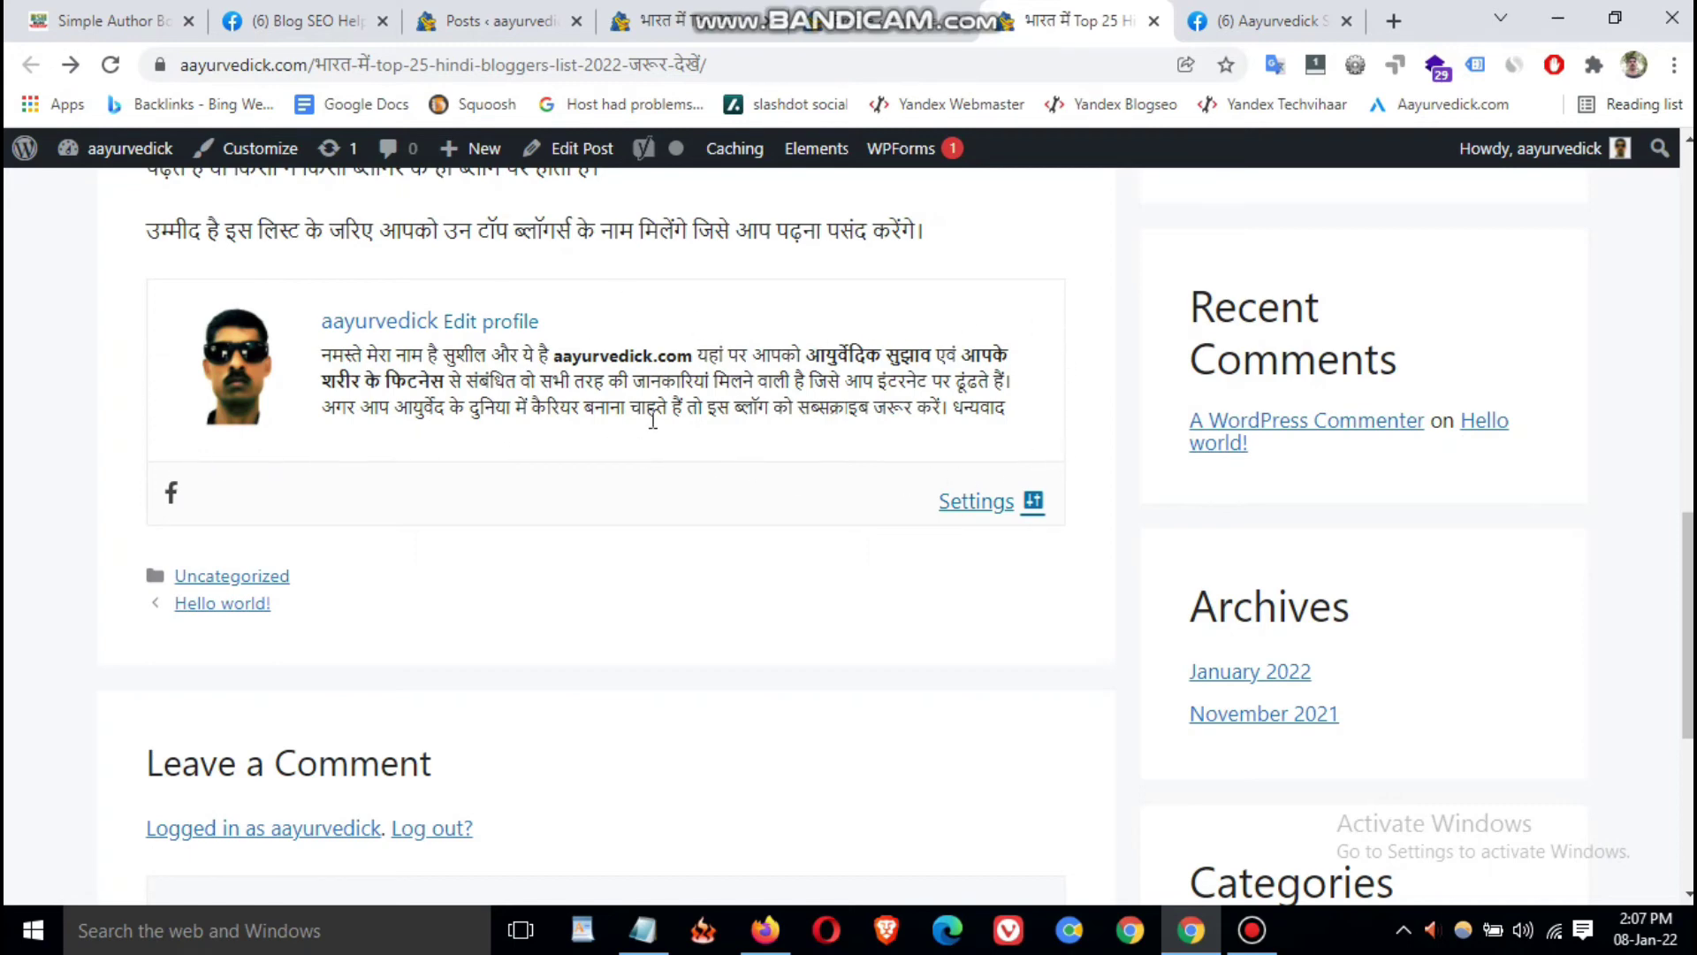
- Open the Simple Author Box configuration from the installed plugins and review its Visibility settings
key(alt+Left)
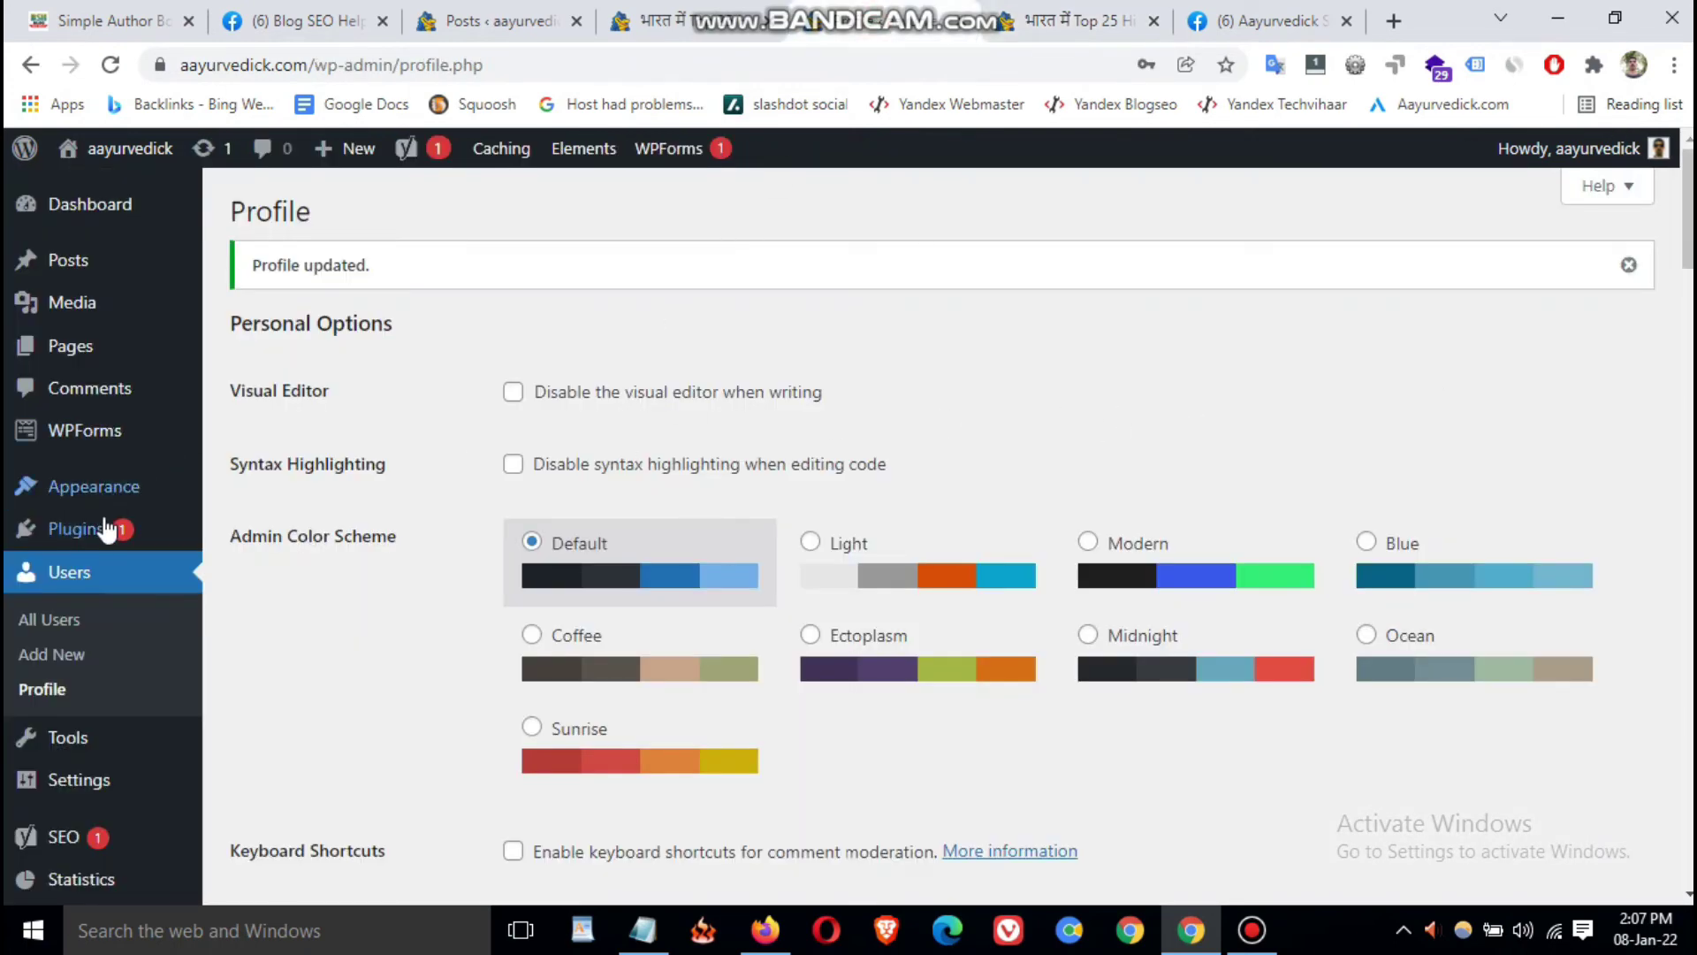
scroll(105, 531, down, 4)
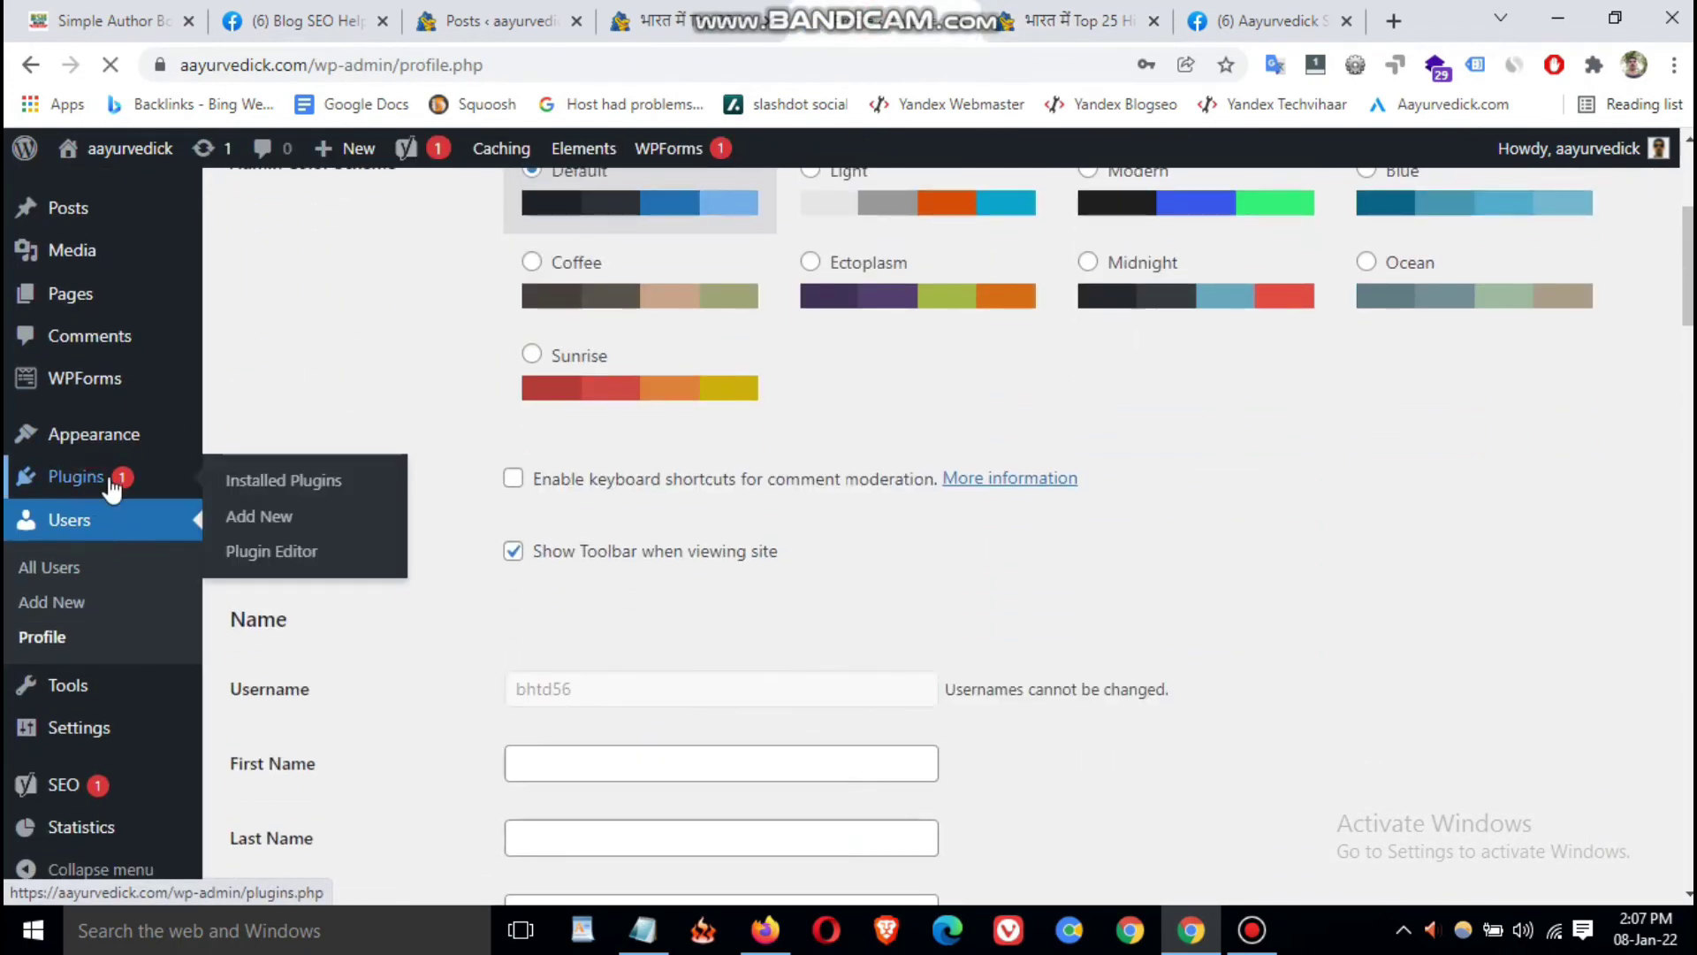
click(108, 479)
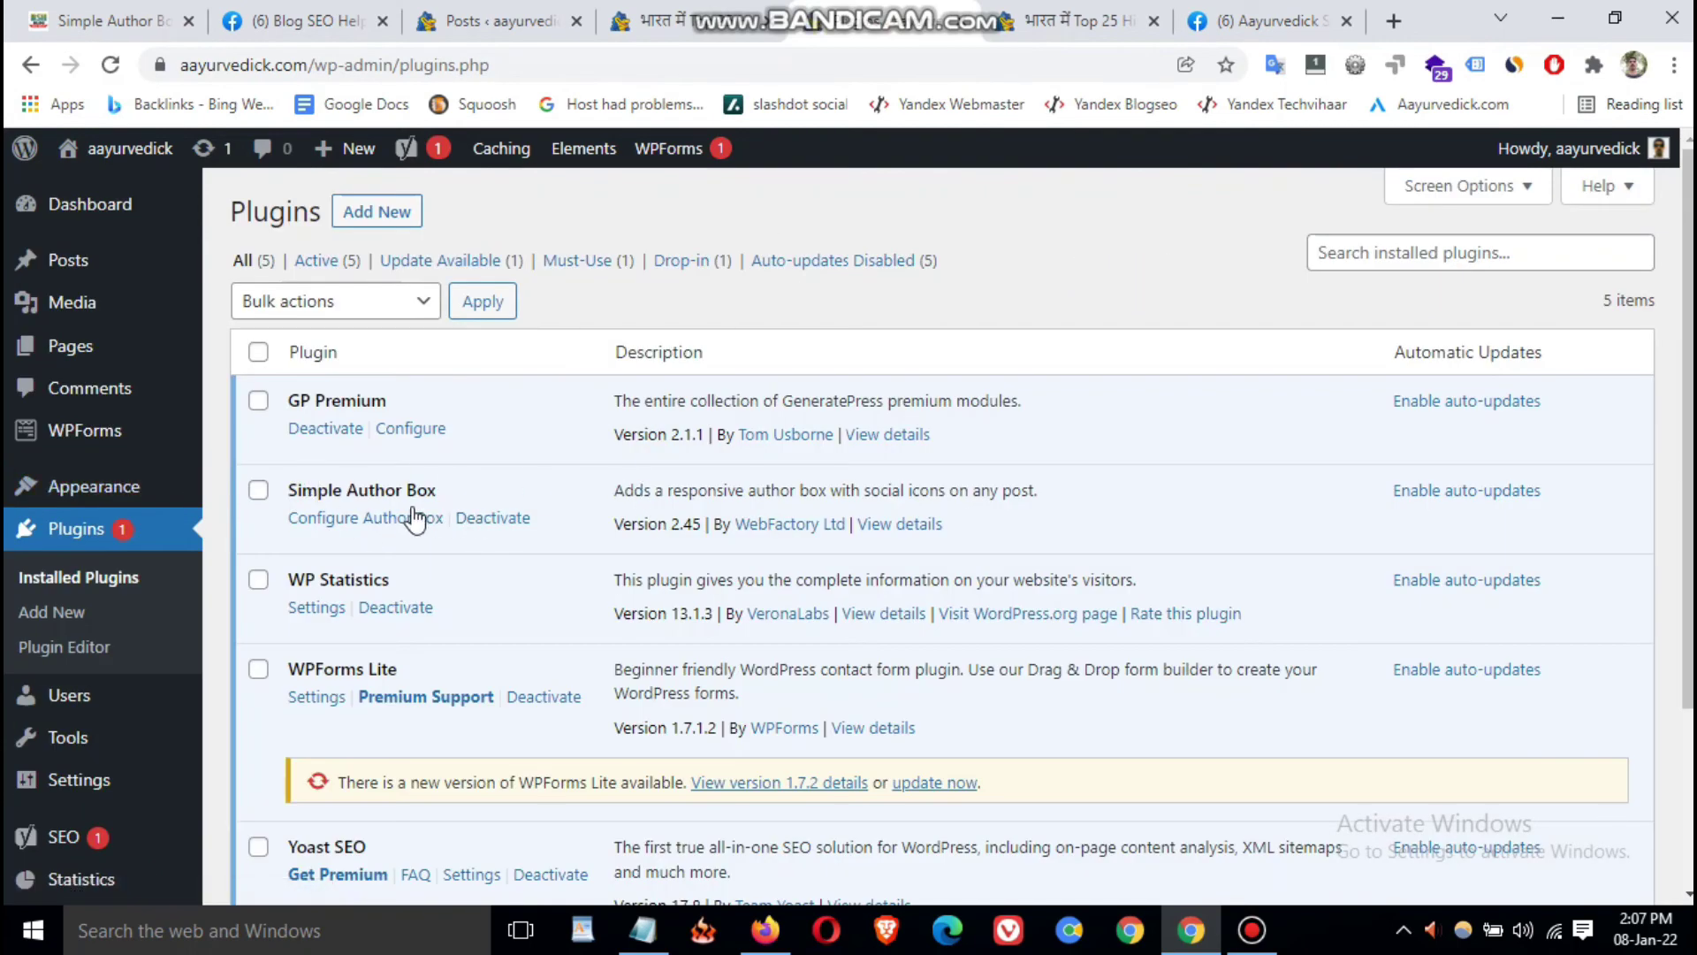
click(358, 523)
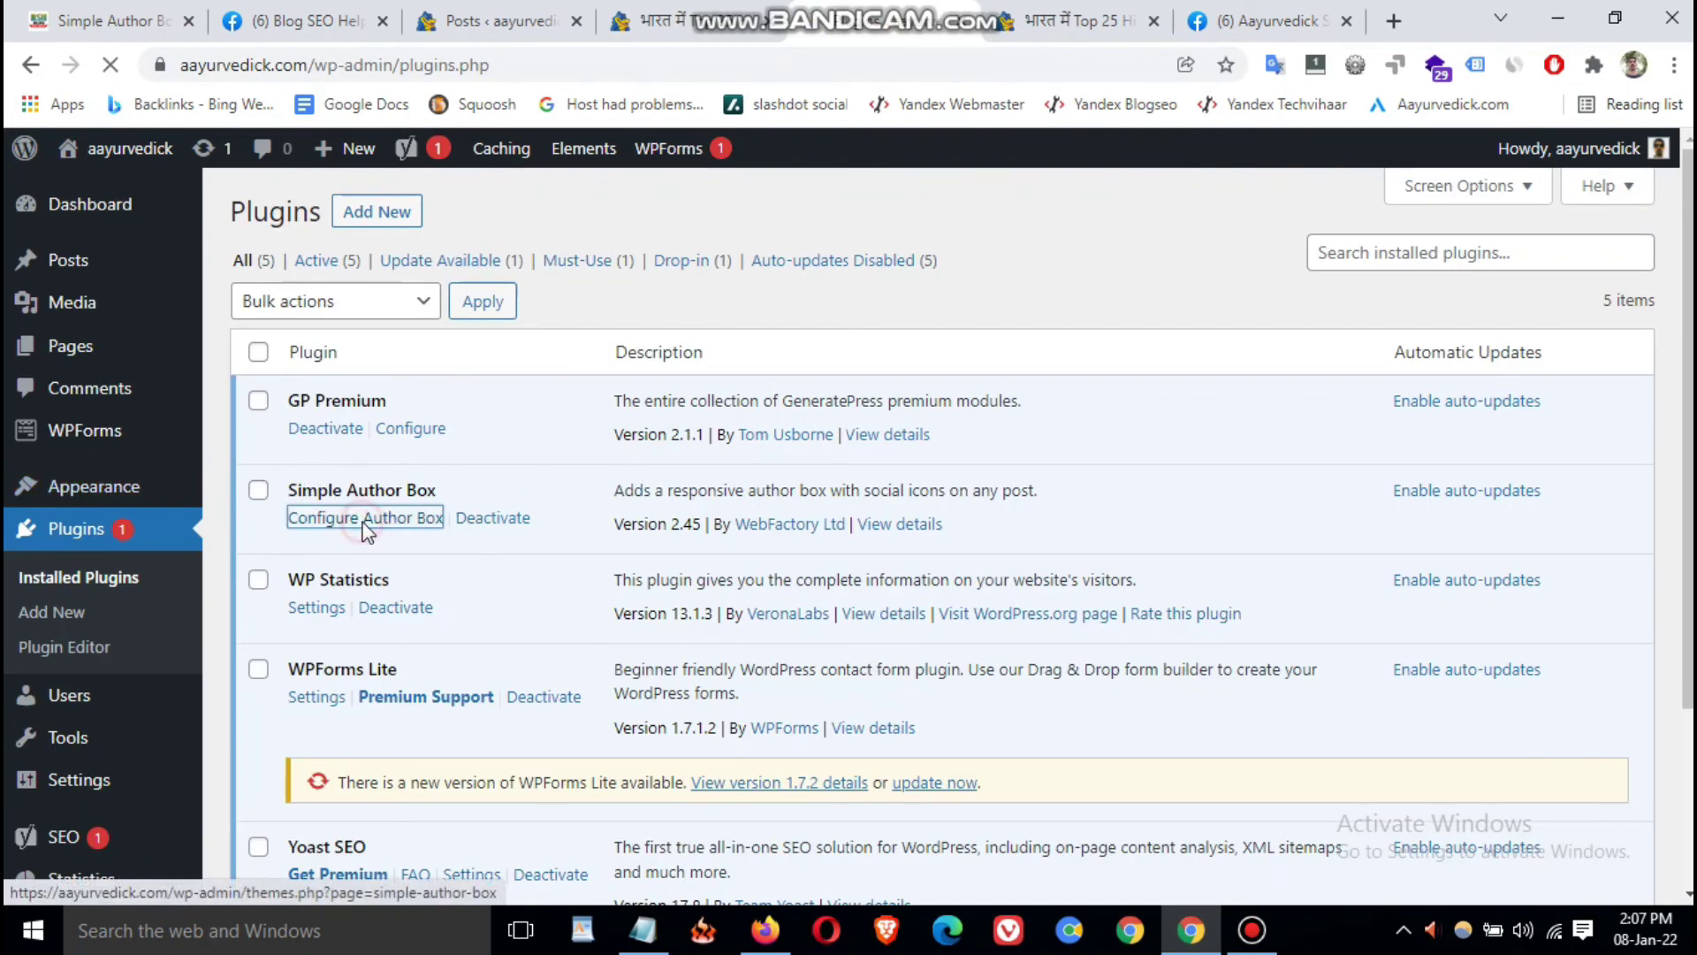
scroll(985, 603, down, 5)
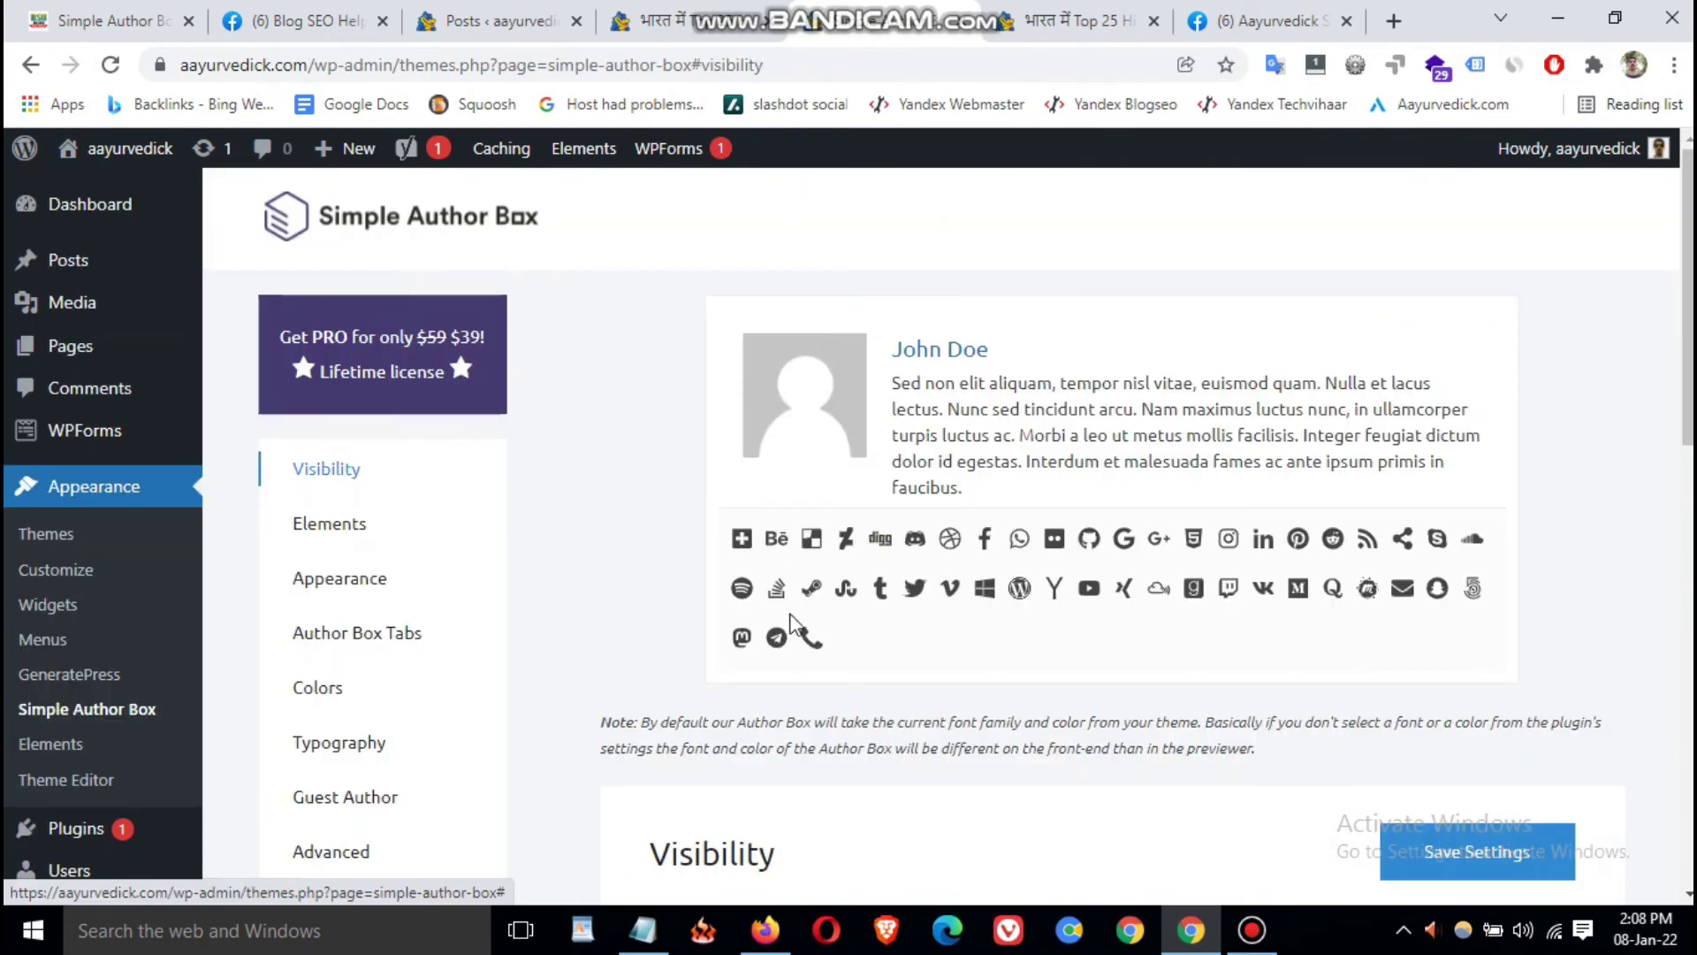
scroll(1046, 650, down, 3)
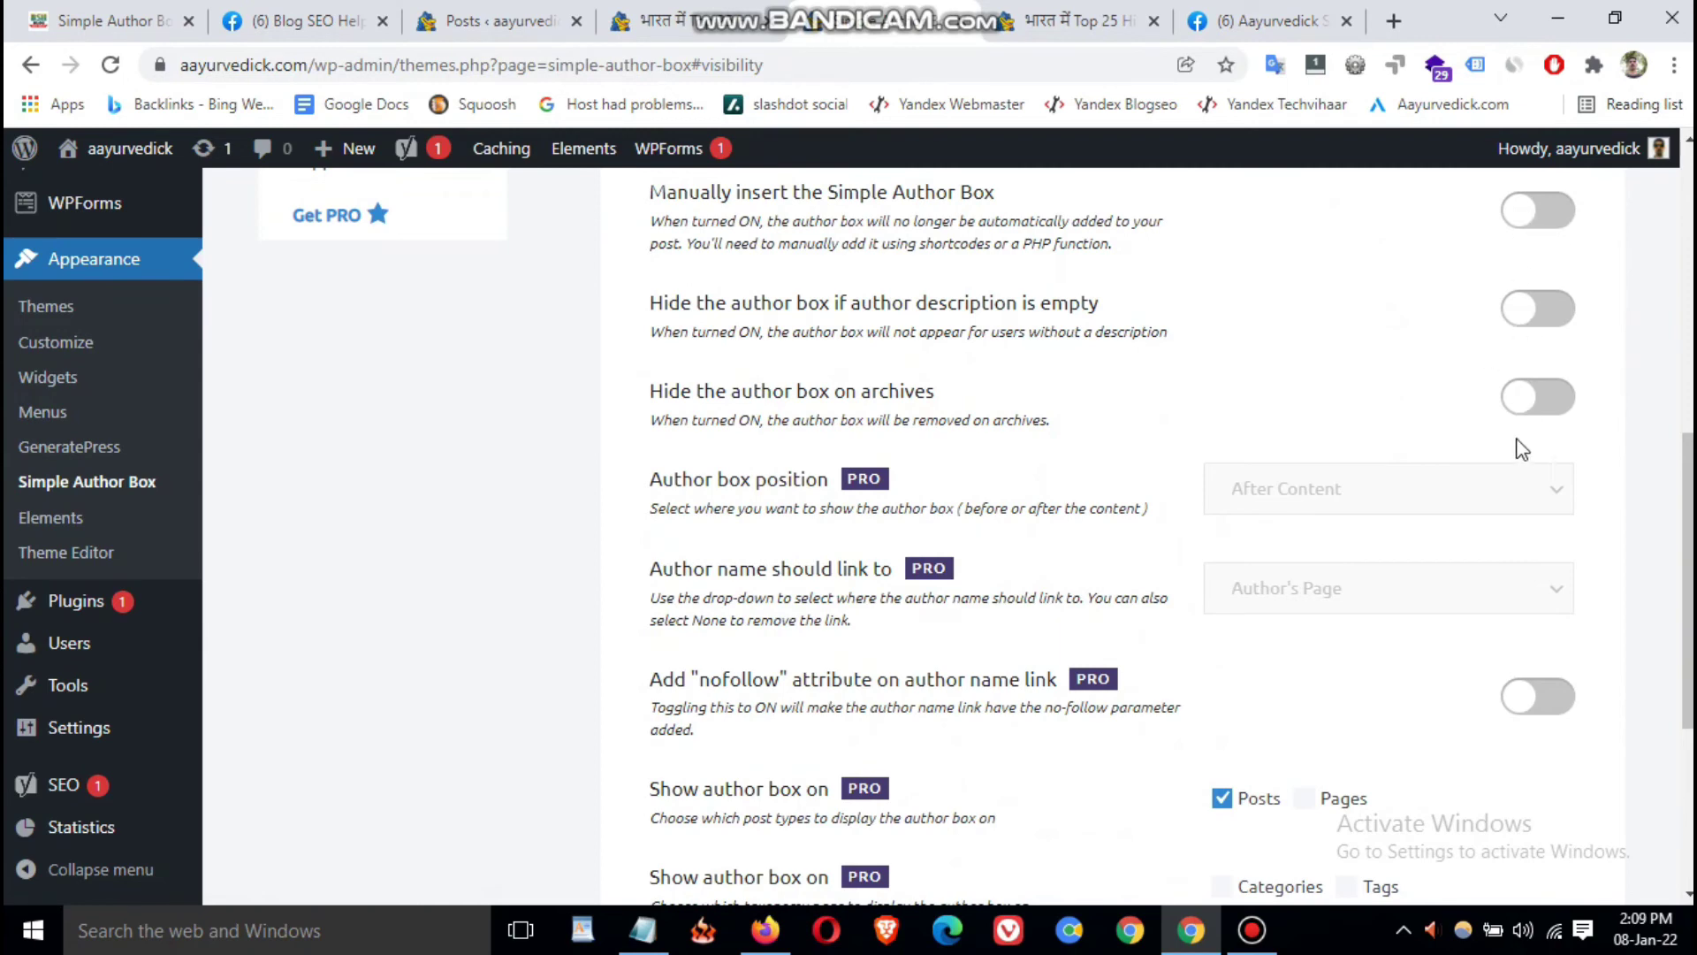
scroll(1140, 658, up, 7)
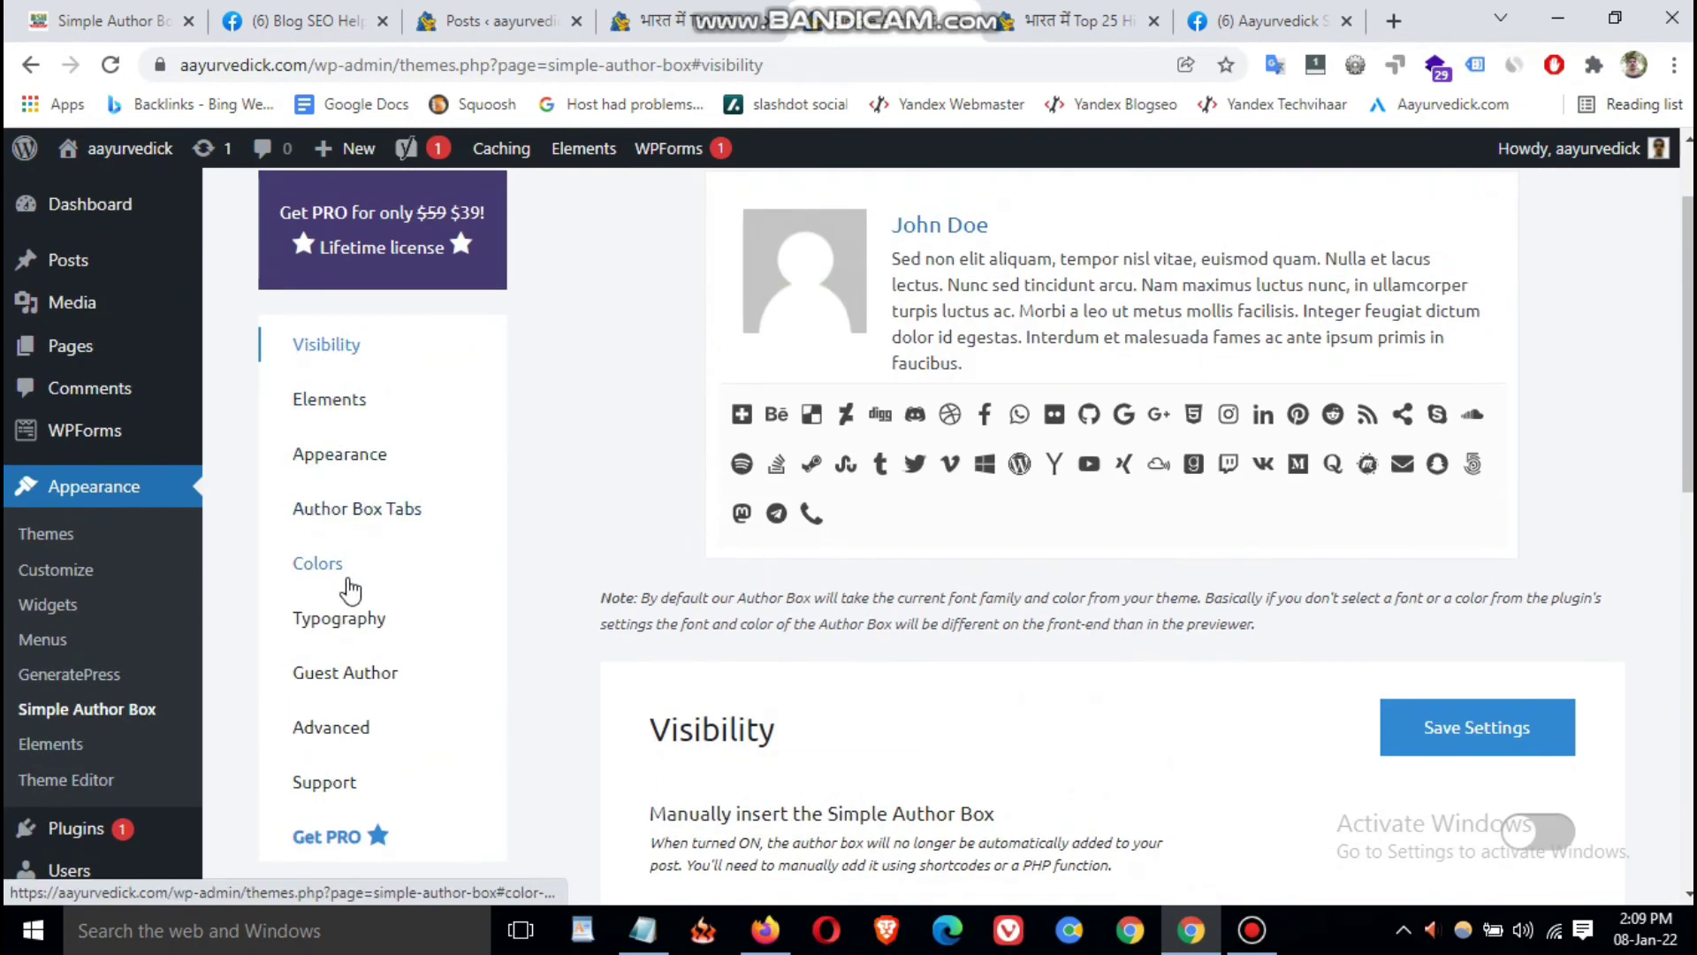
- Review the Simple Author Box color options for the author name, border, backgrounds, paragraphs, links and social icons
click(337, 575)
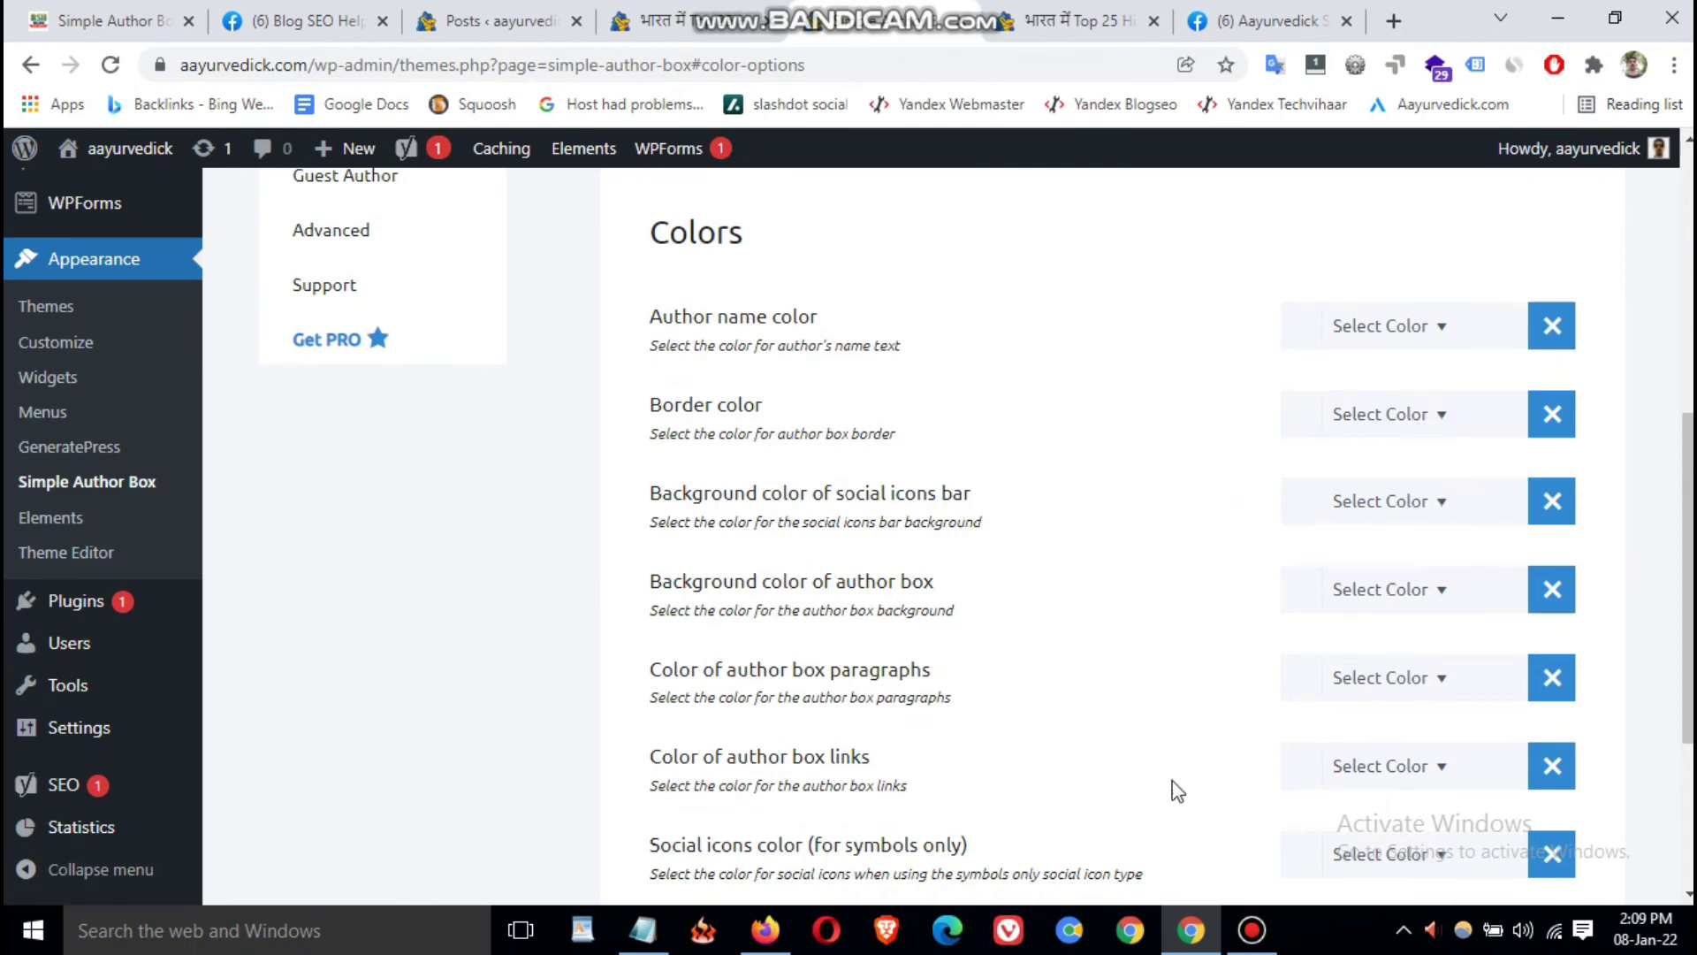
scroll(1158, 786, down, 2)
scroll(1147, 785, up, 7)
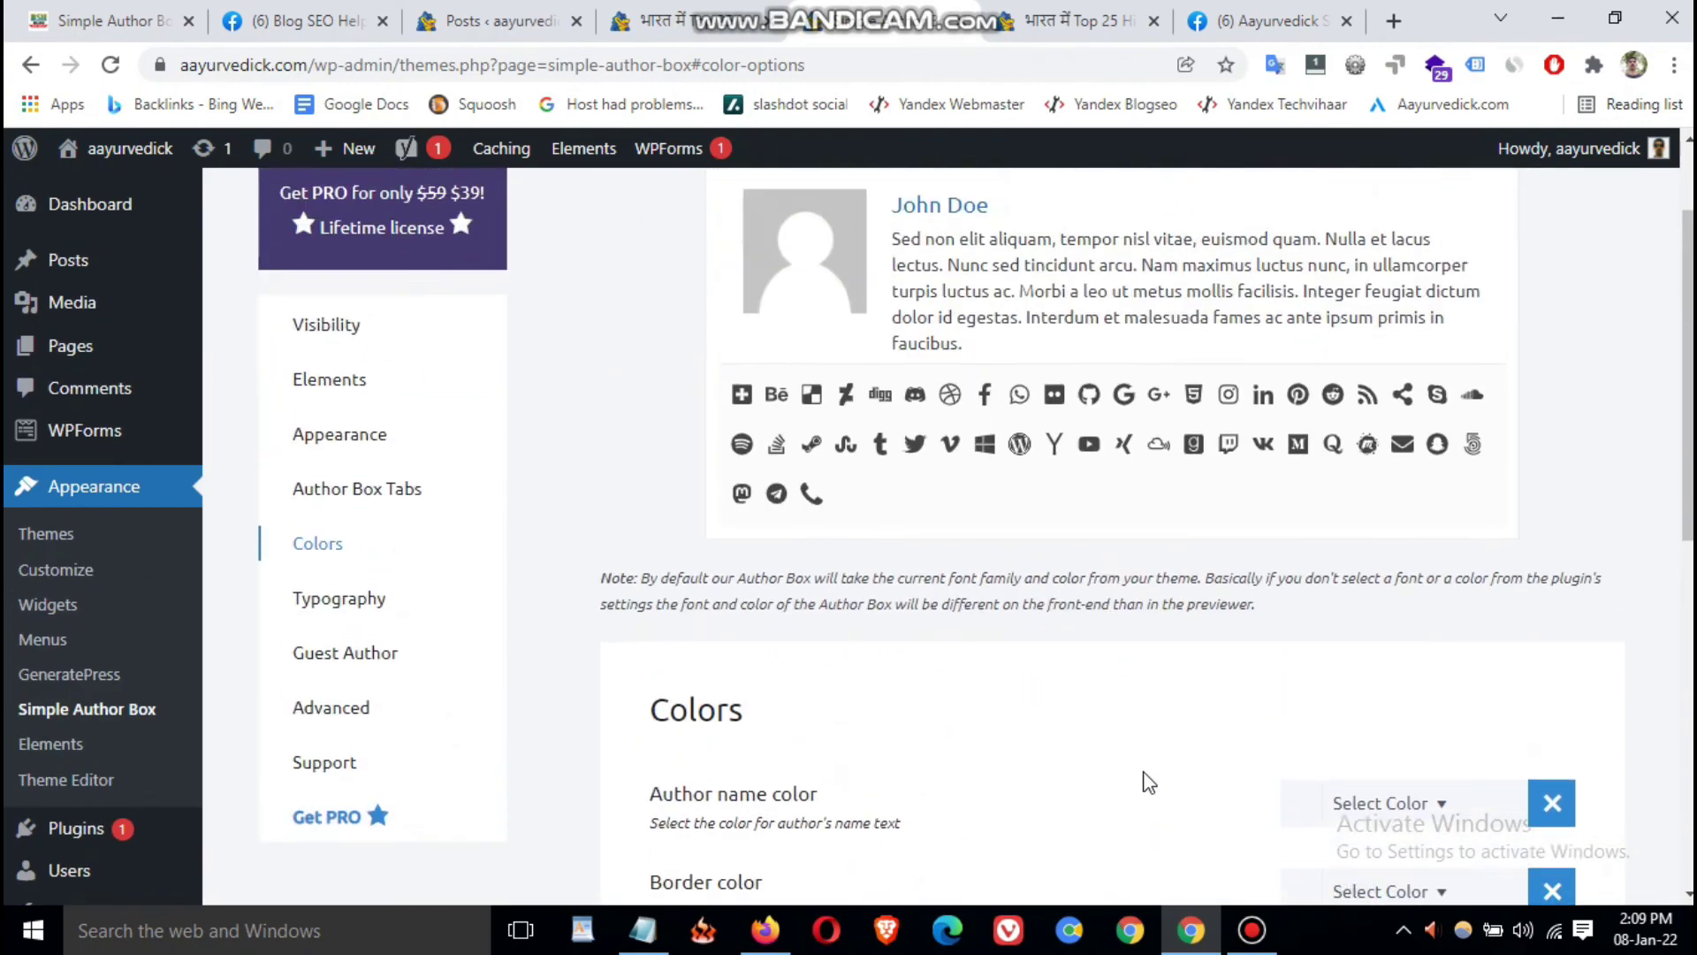
scroll(1148, 782, up, 1)
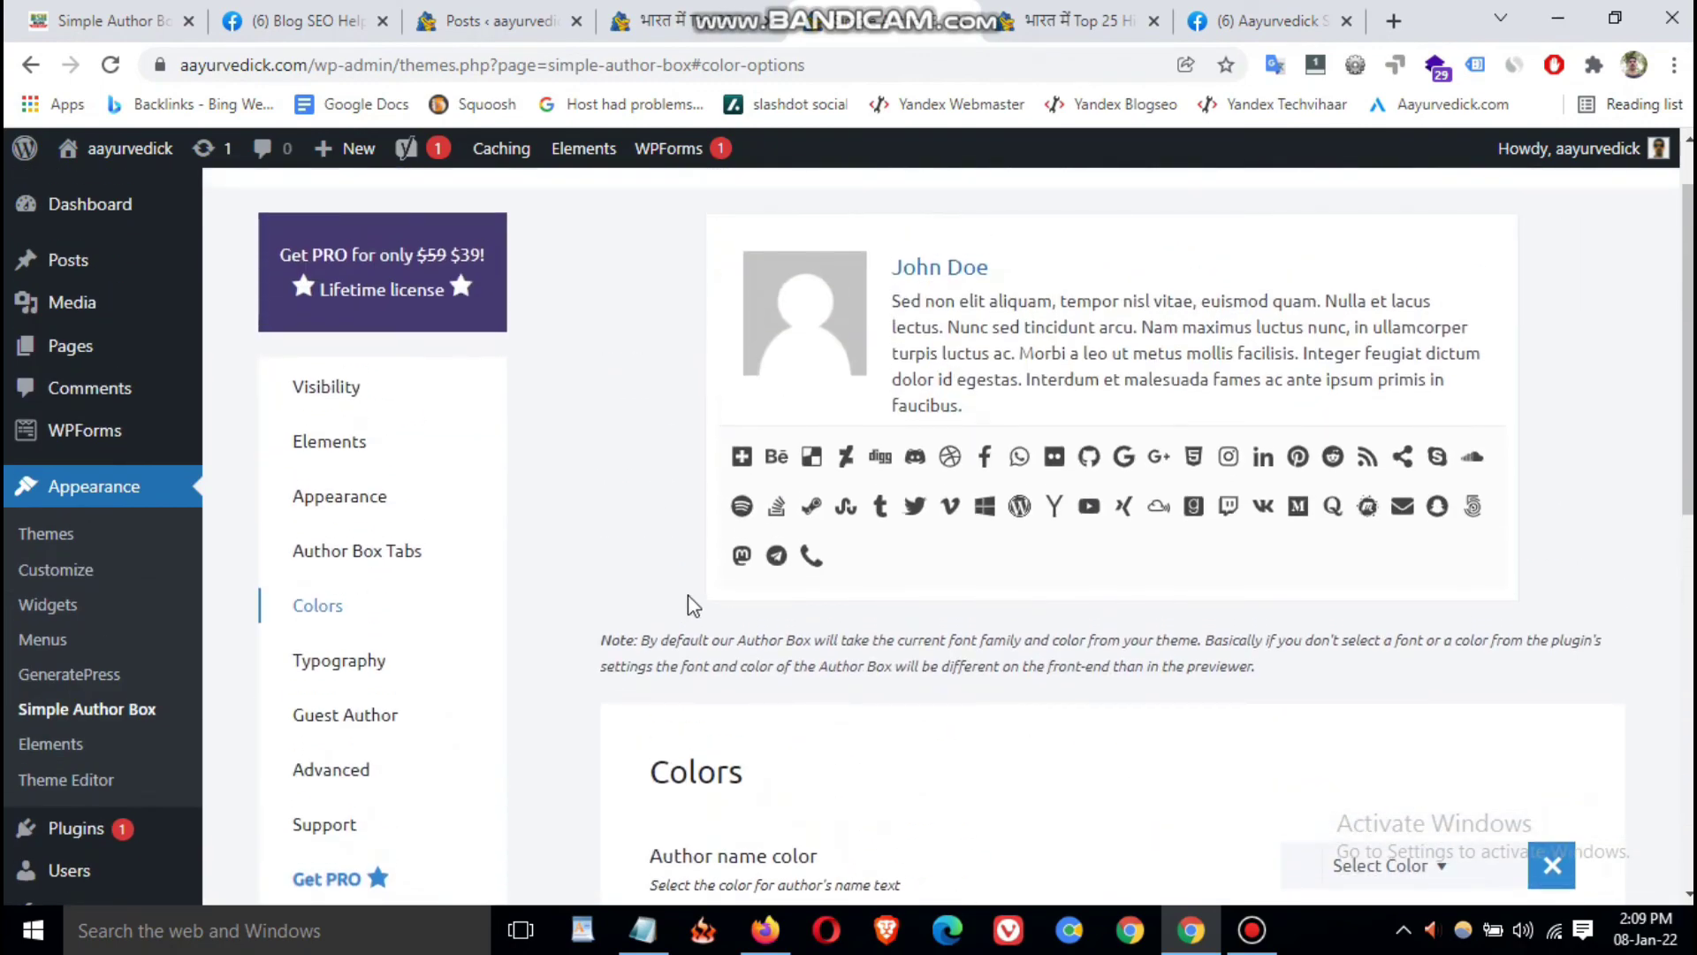
- Review the Simple Author Box appearance options for margins, padding, border width, avatar style and social icon type
click(324, 497)
scroll(1065, 665, down, 3)
scroll(1063, 665, down, 3)
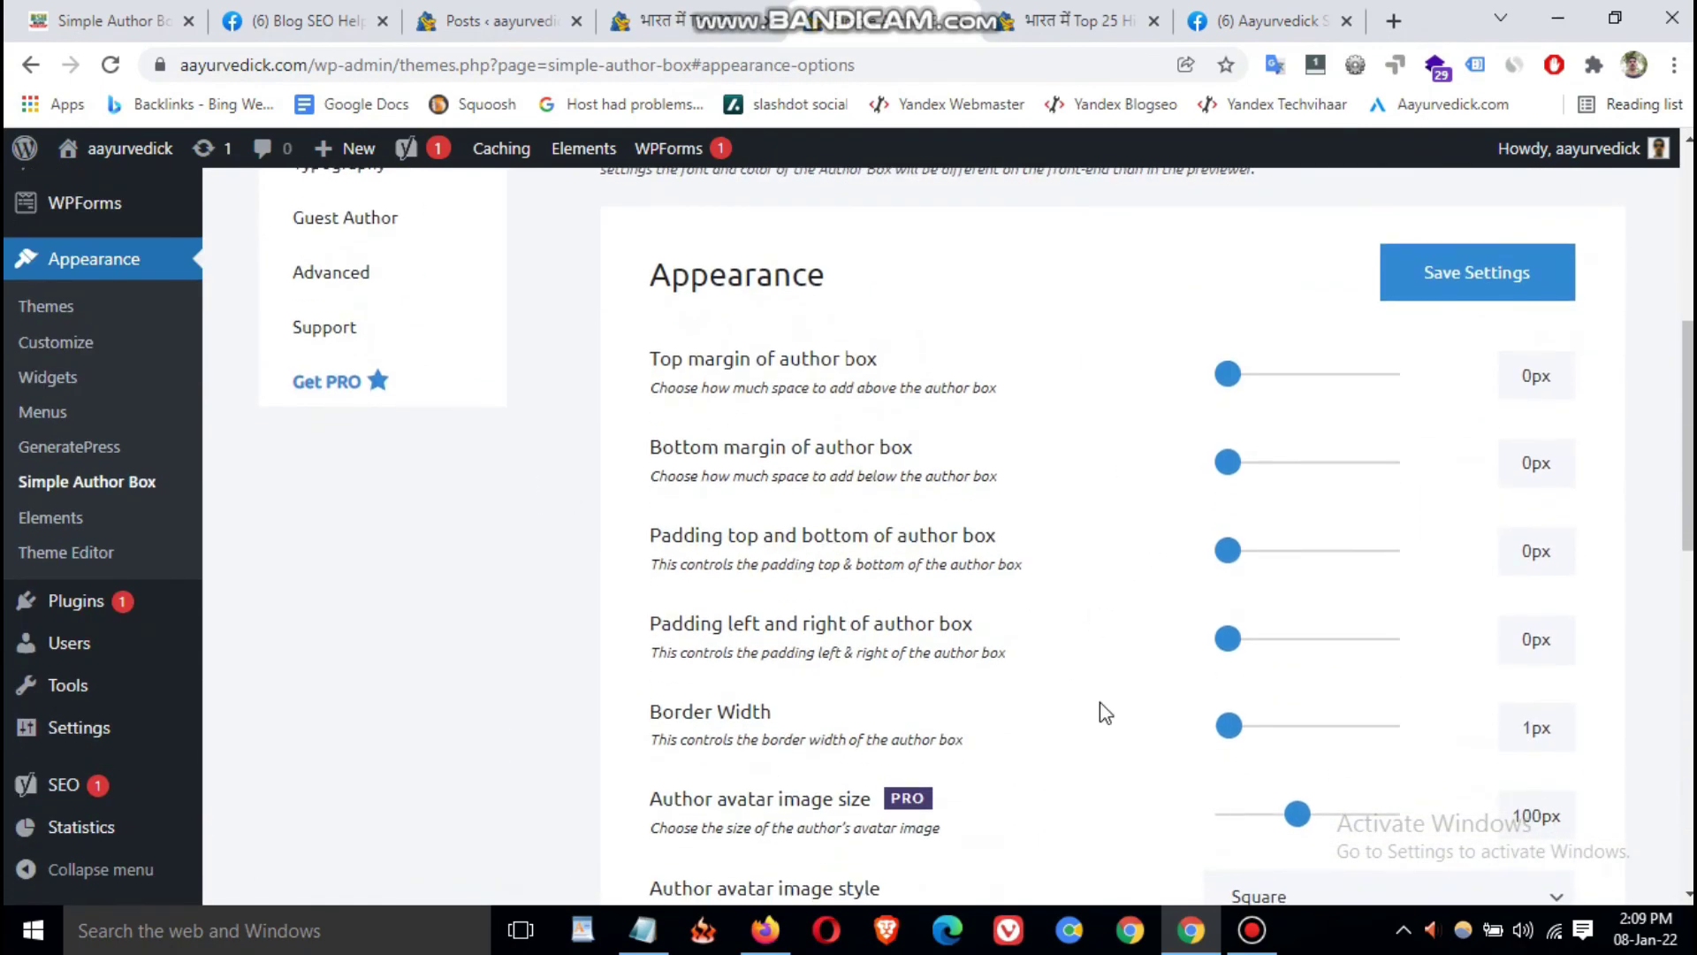
scroll(1110, 713, down, 4)
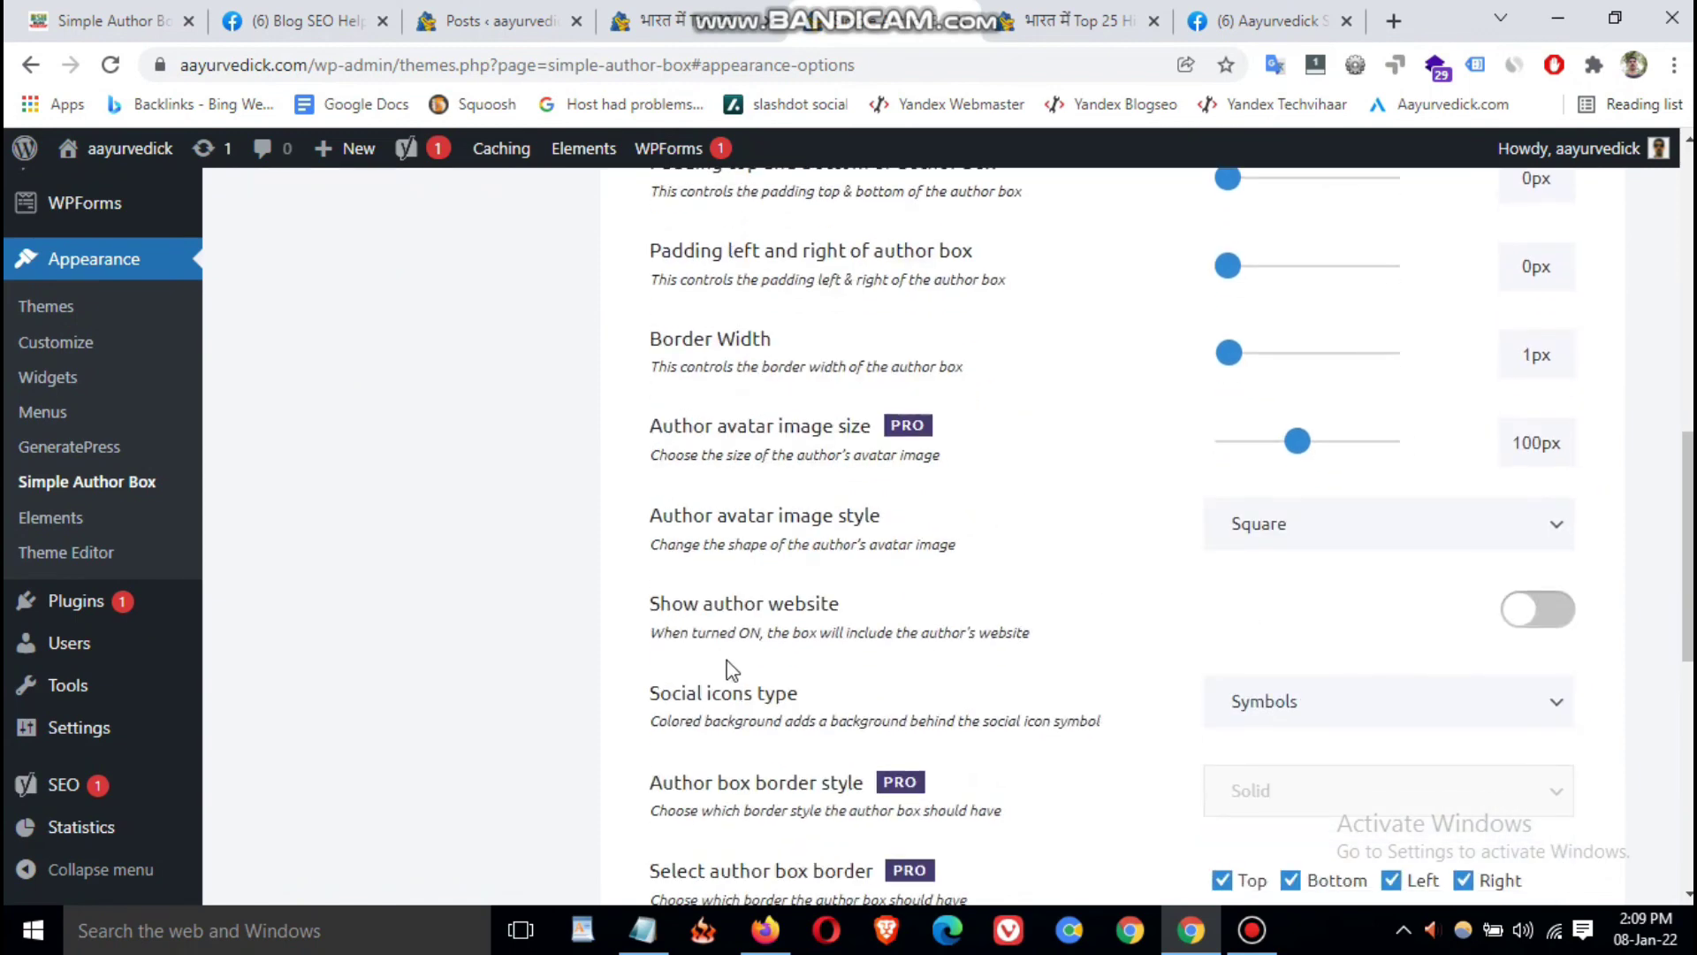
scroll(741, 667, up, 8)
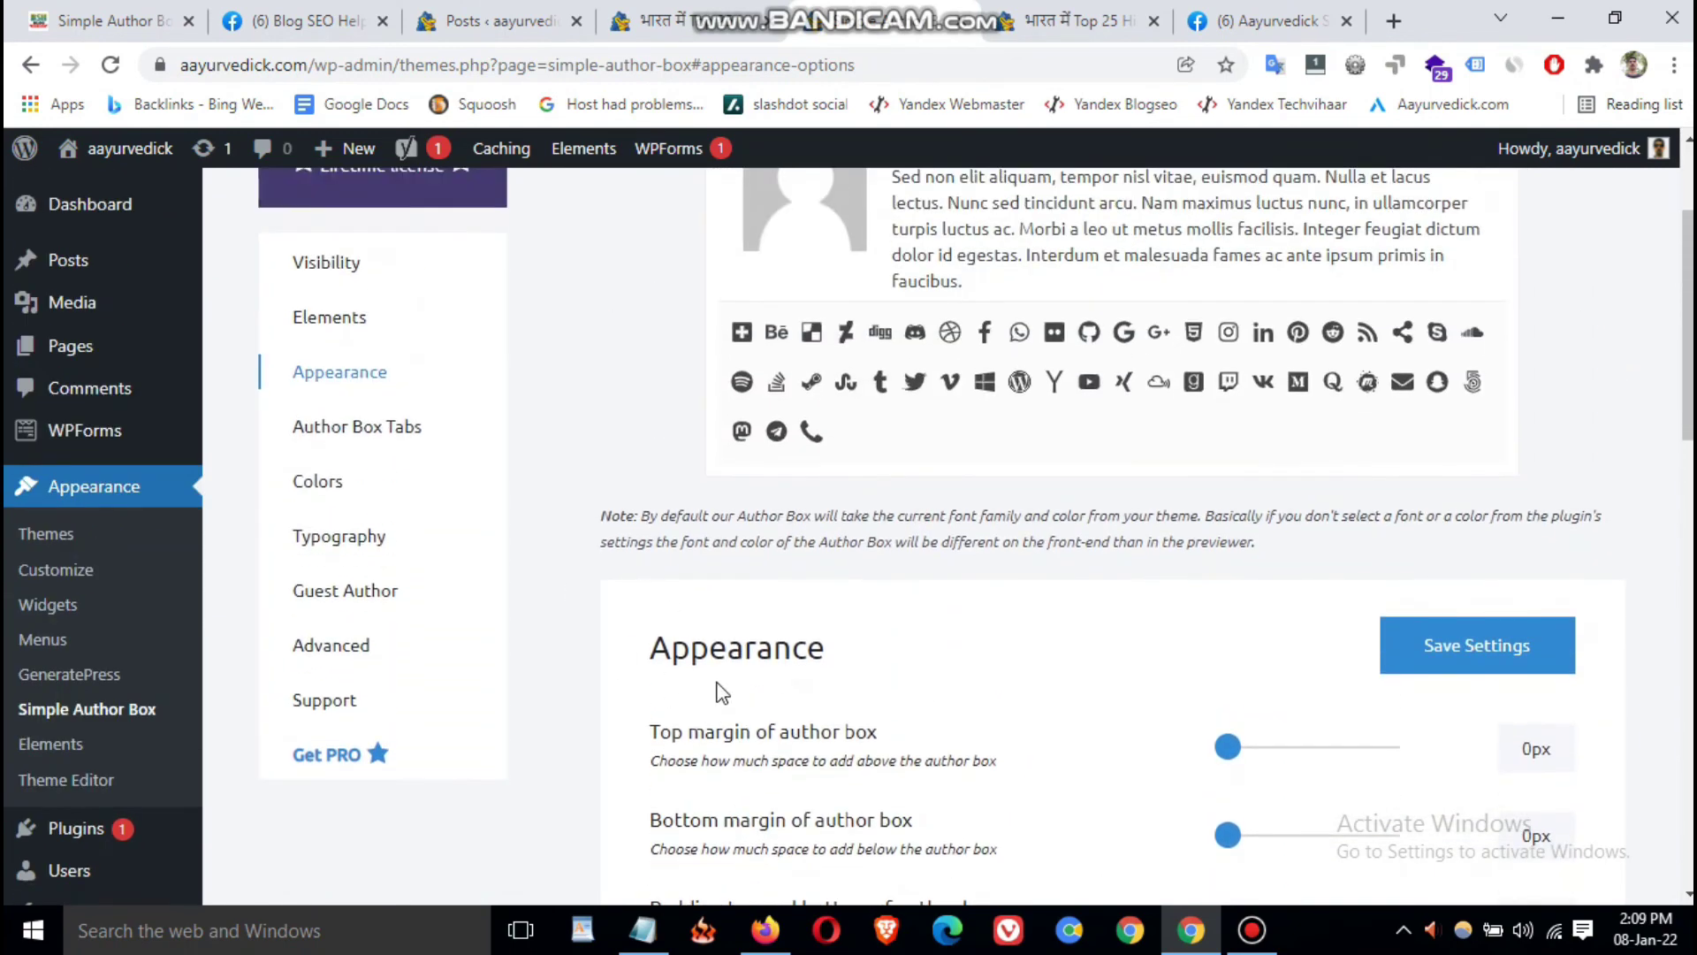
scroll(721, 692, up, 1)
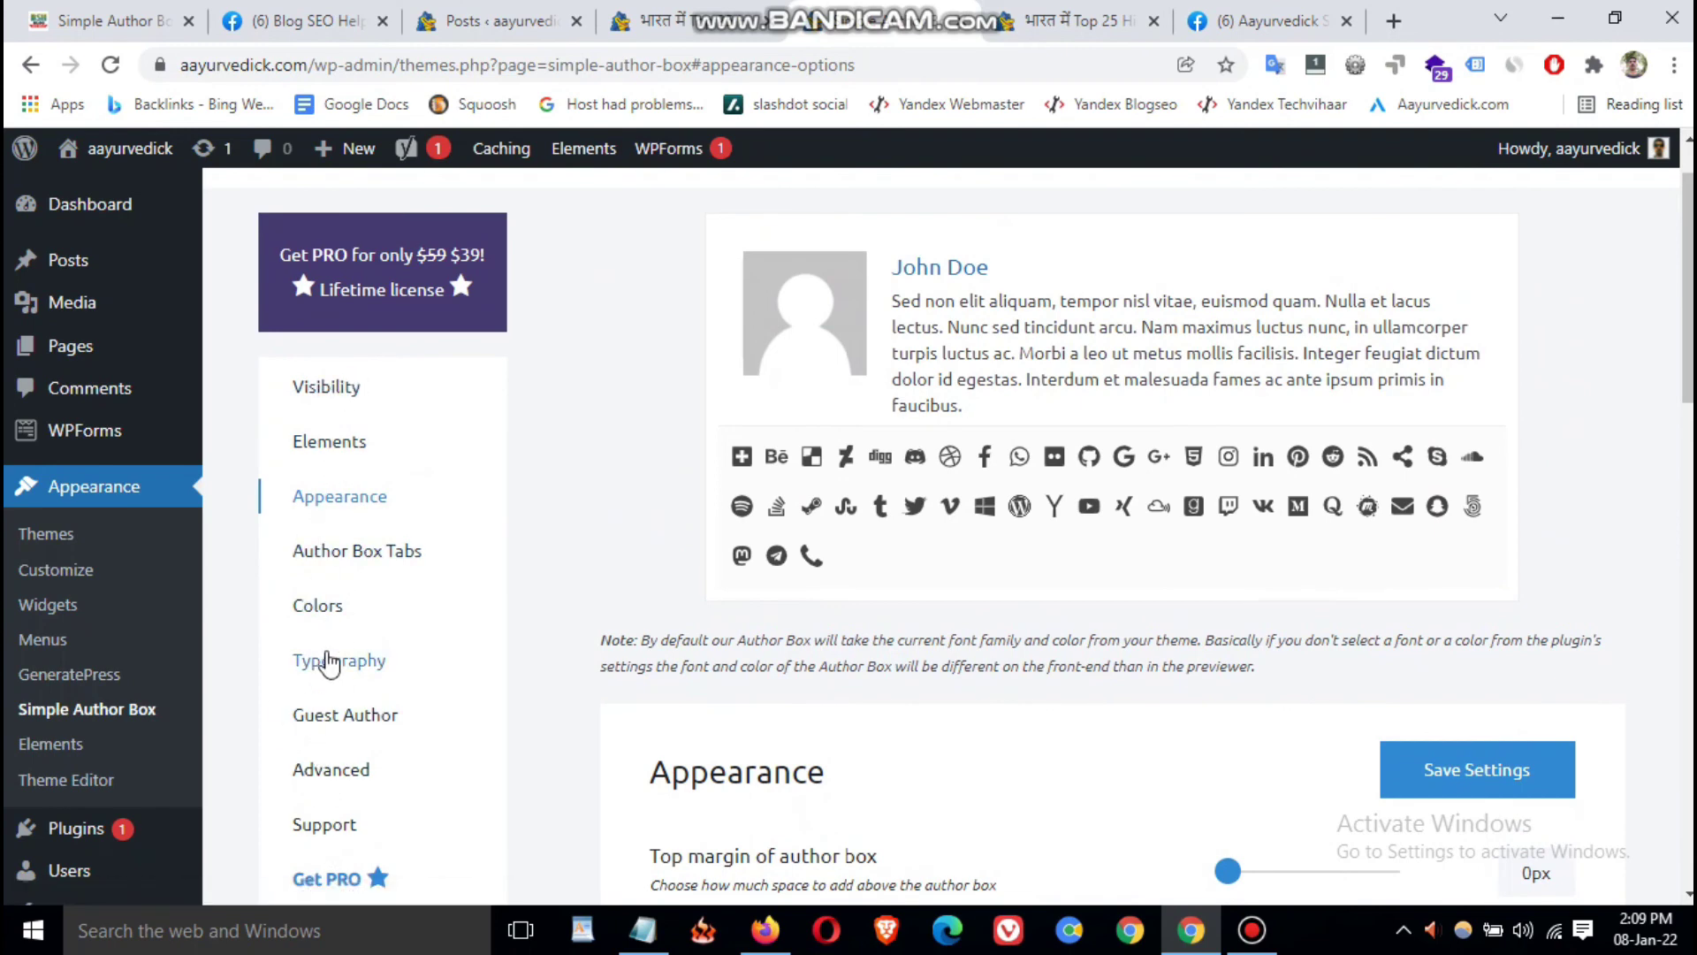
- Review the Simple Author Box typography options for font families, font sizes, social icon size and description style
click(328, 659)
scroll(854, 633, down, 10)
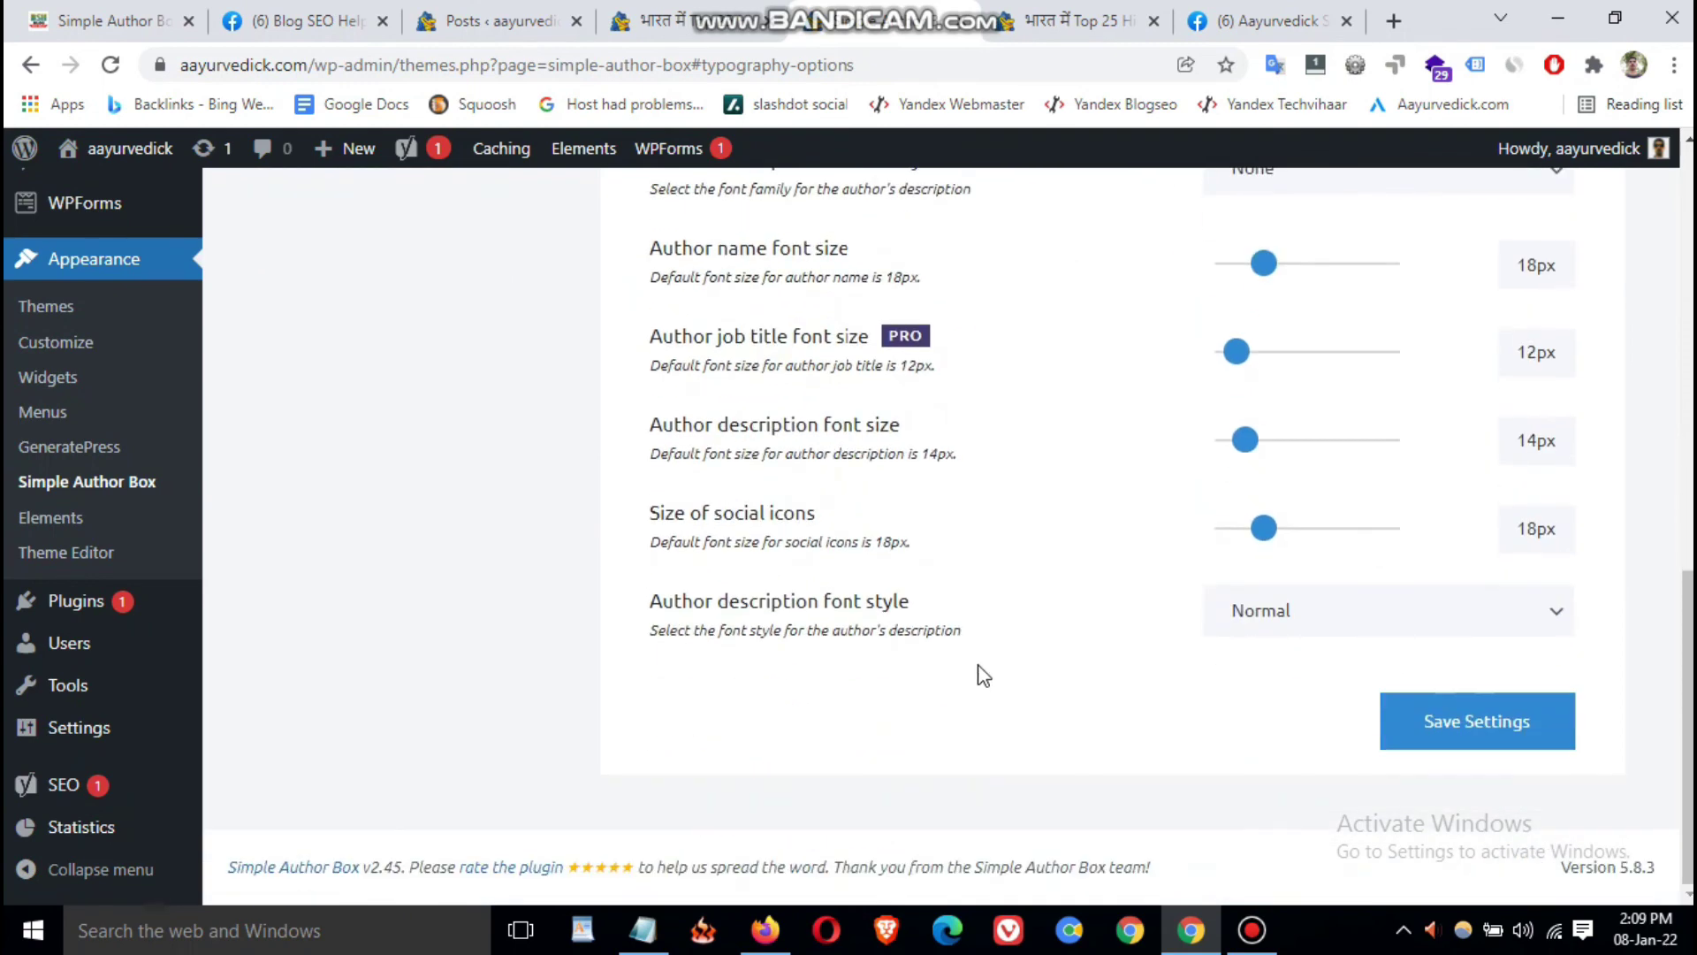
scroll(985, 661, up, 7)
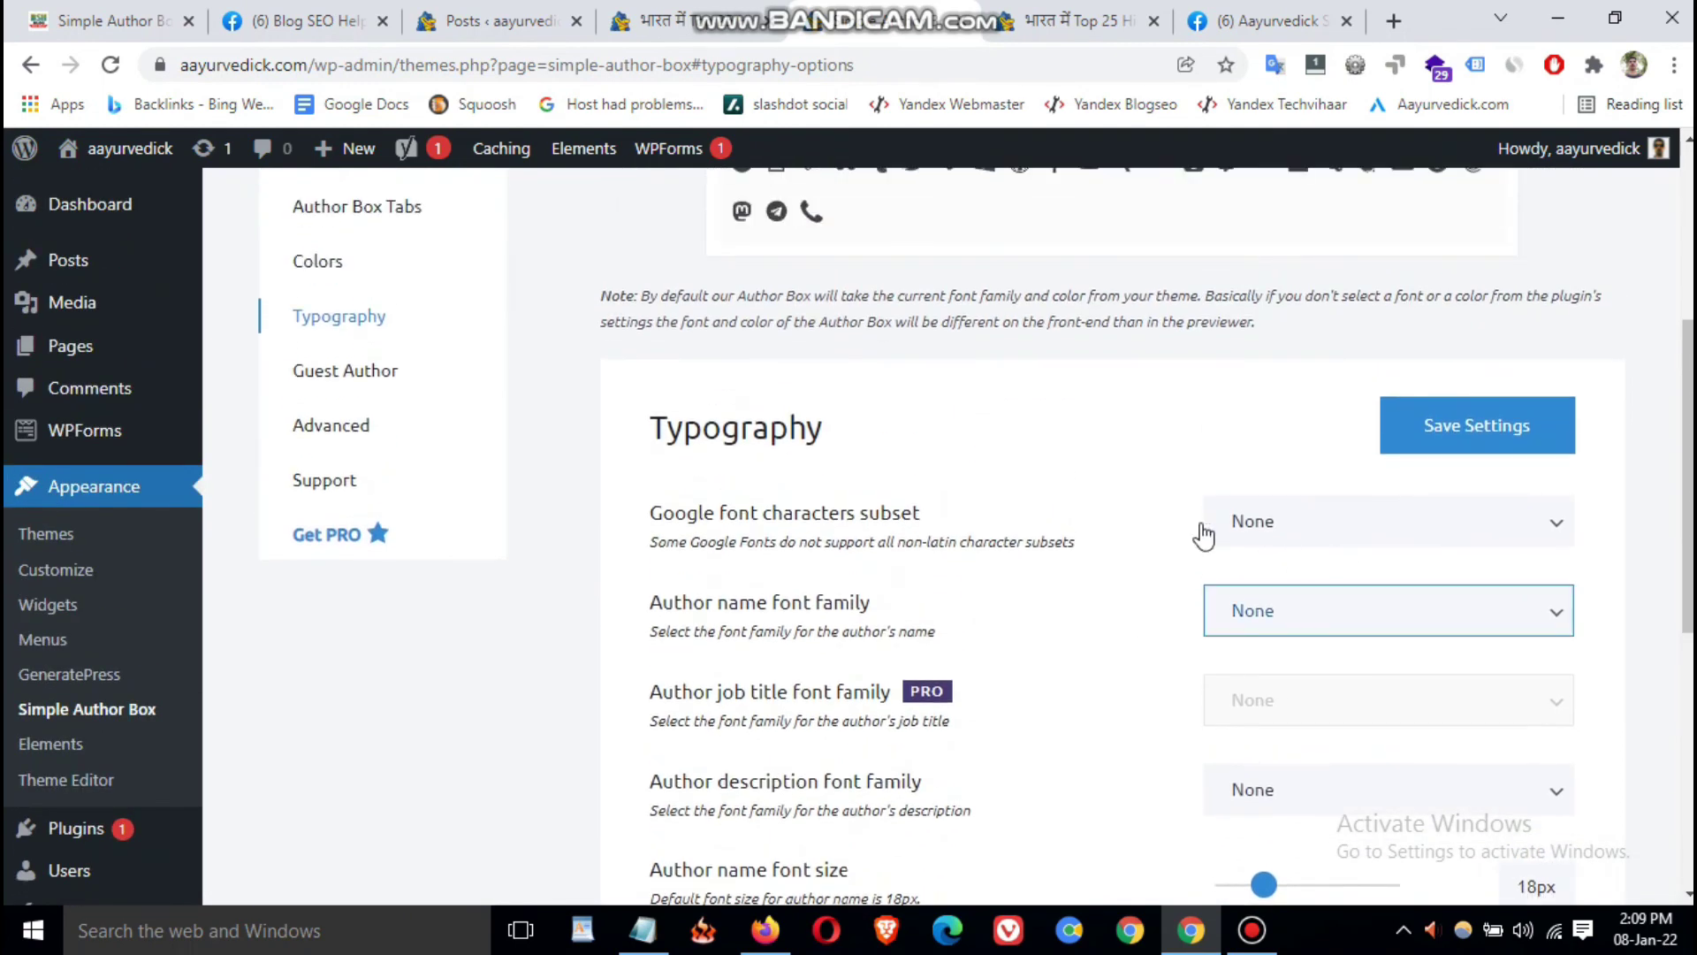
scroll(522, 602, up, 3)
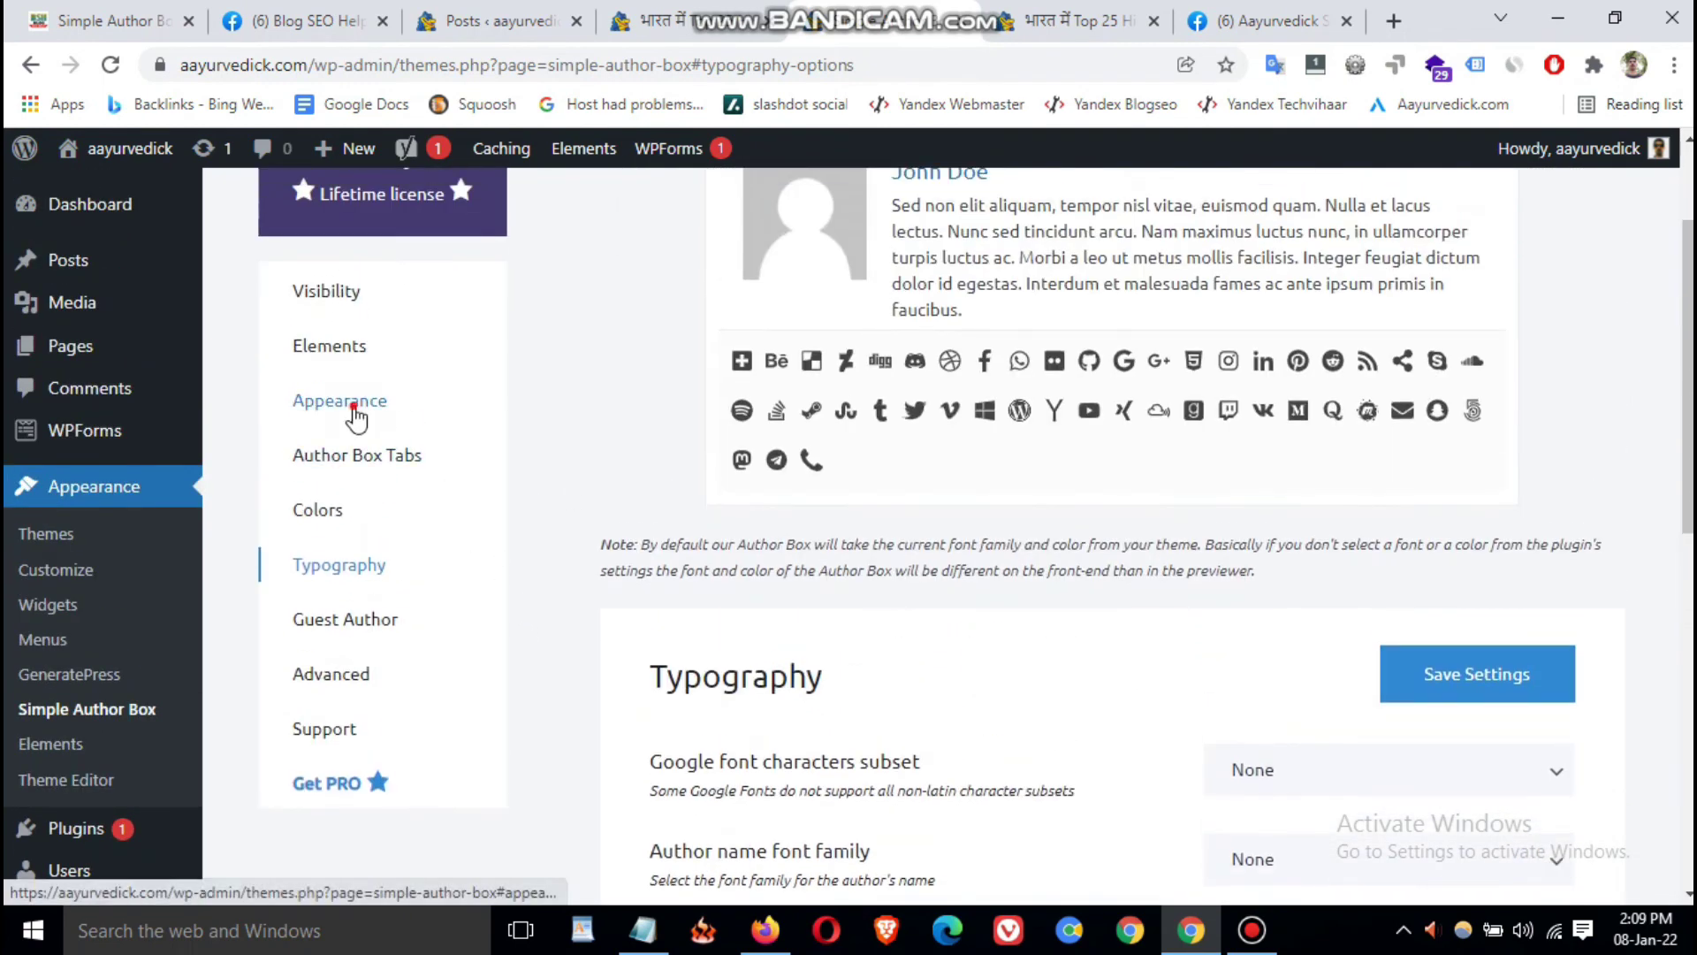
- Review the Simple Author Box element options for author email and social icons, and return to the plugin's article page
click(352, 407)
click(344, 356)
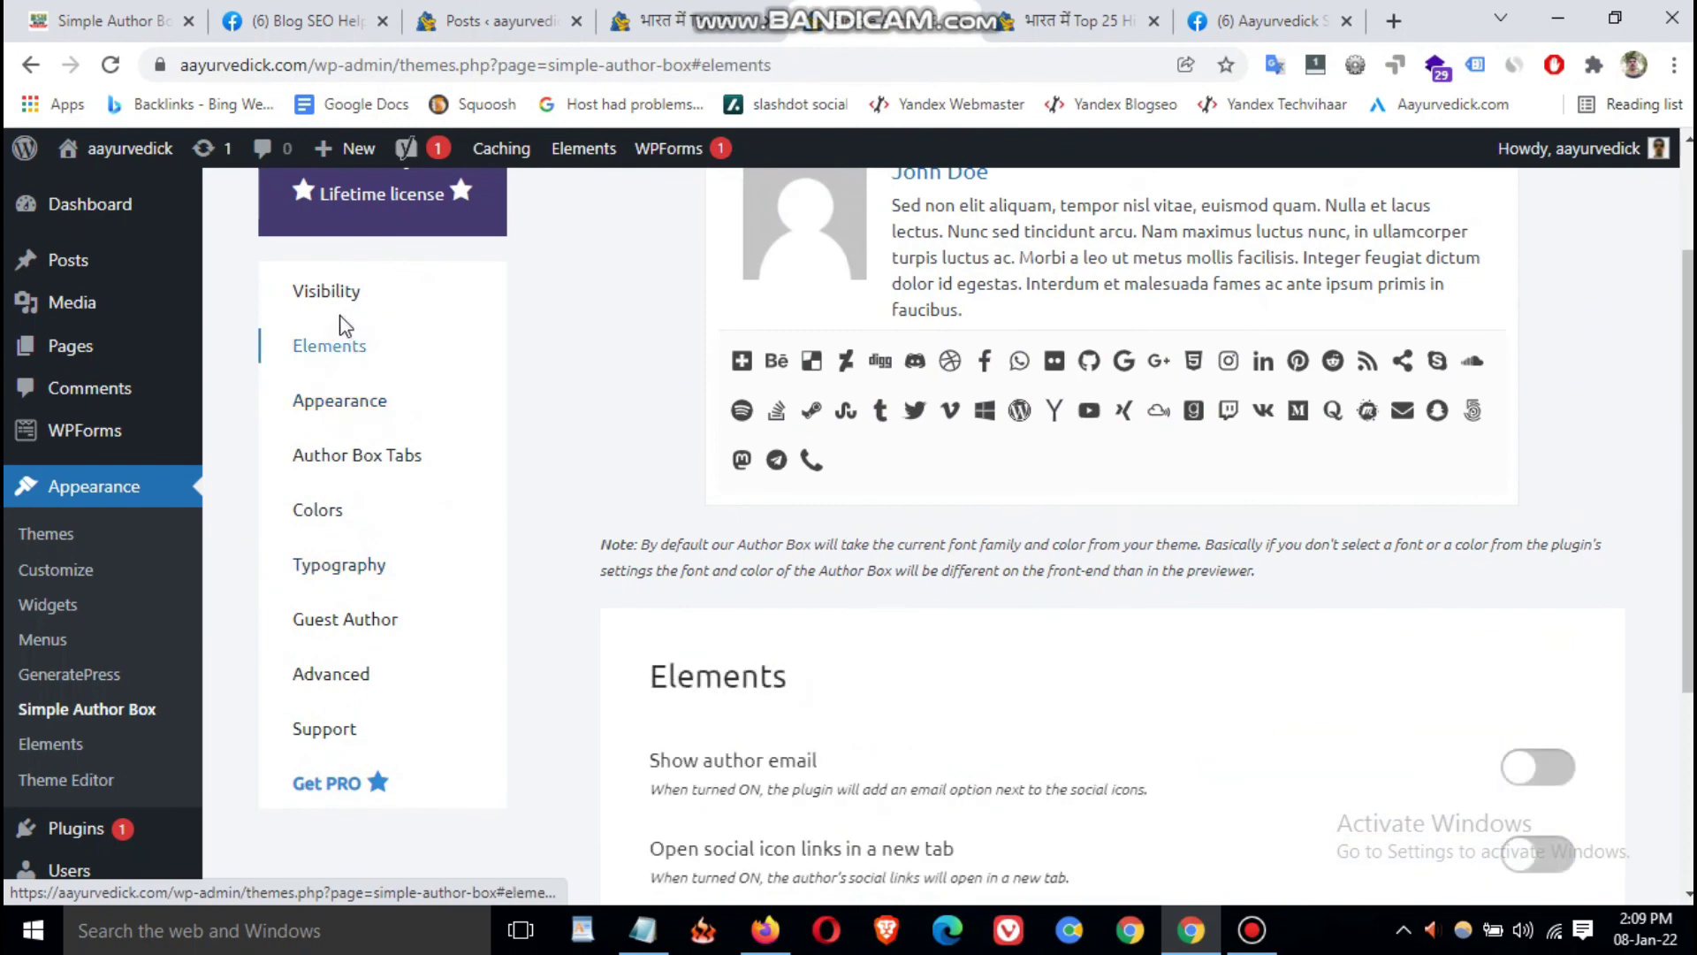
scroll(1254, 607, down, 4)
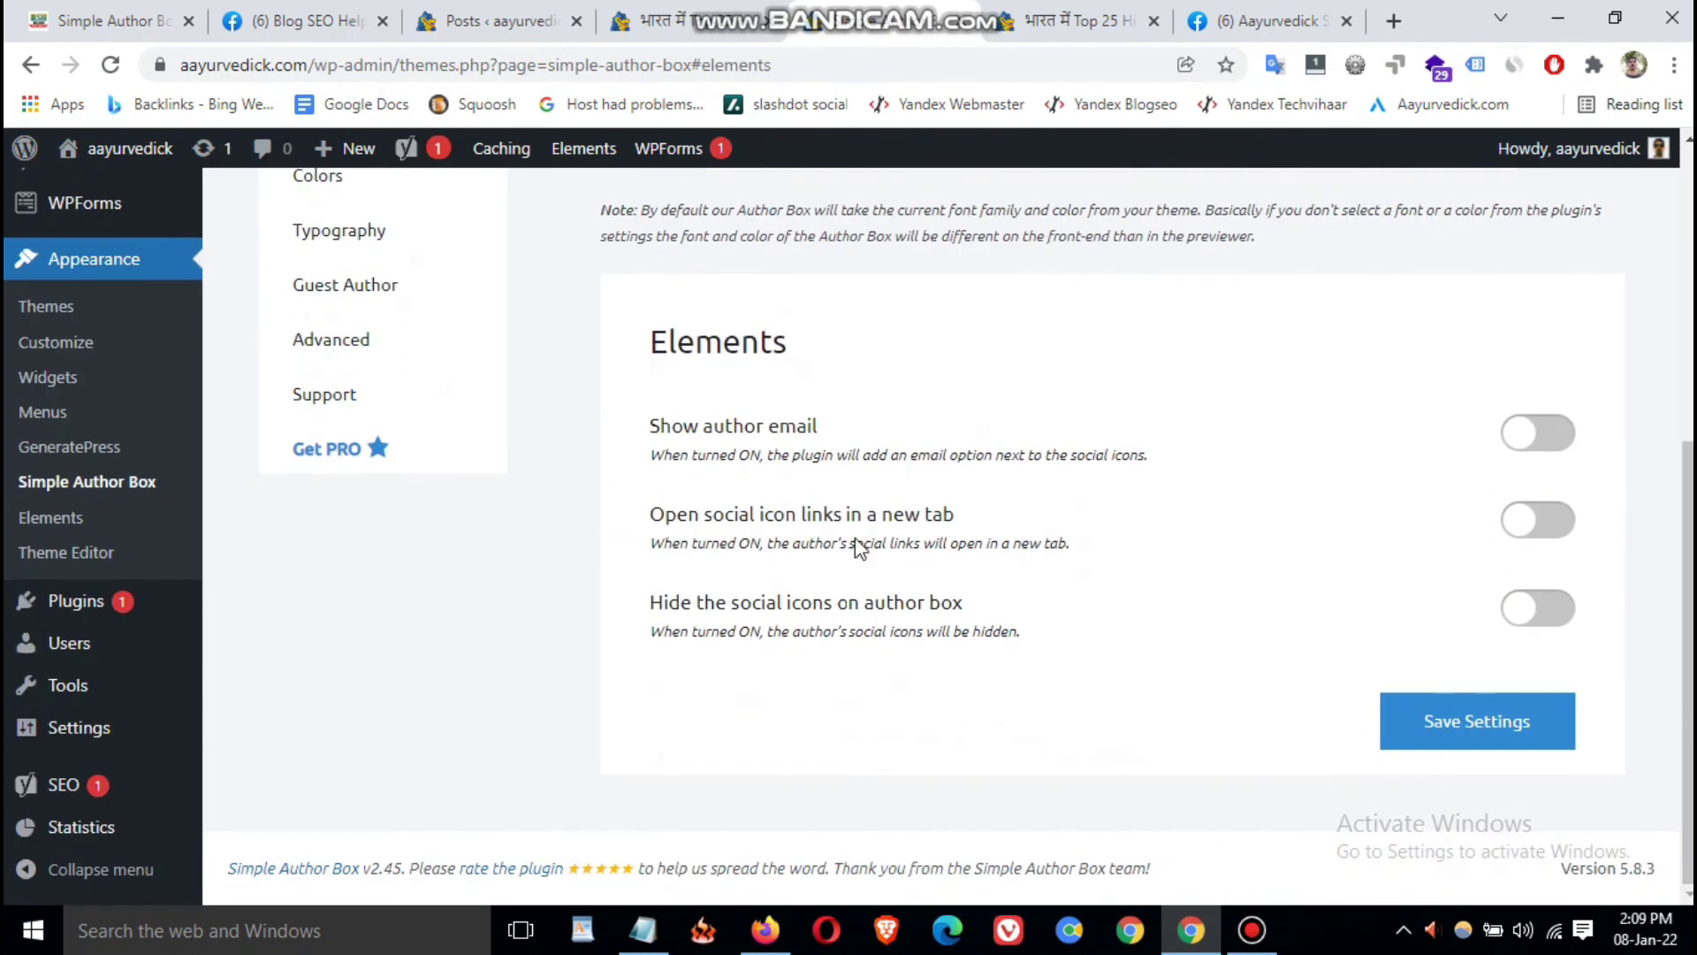
scroll(813, 625, up, 6)
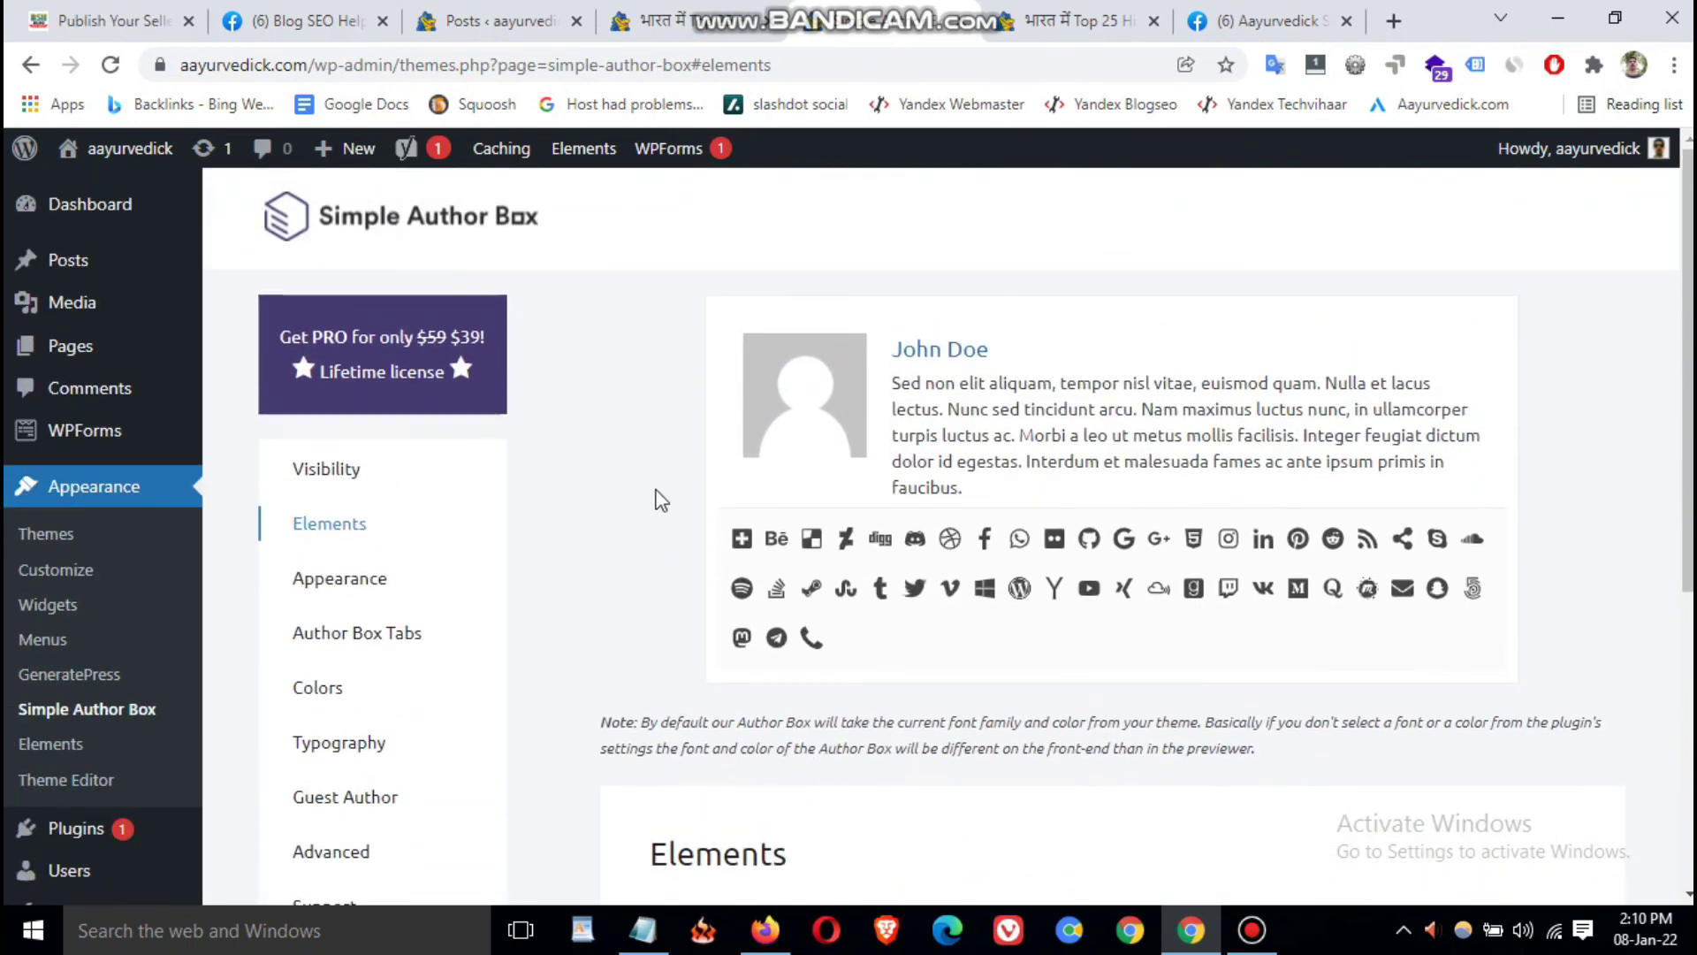
click(110, 22)
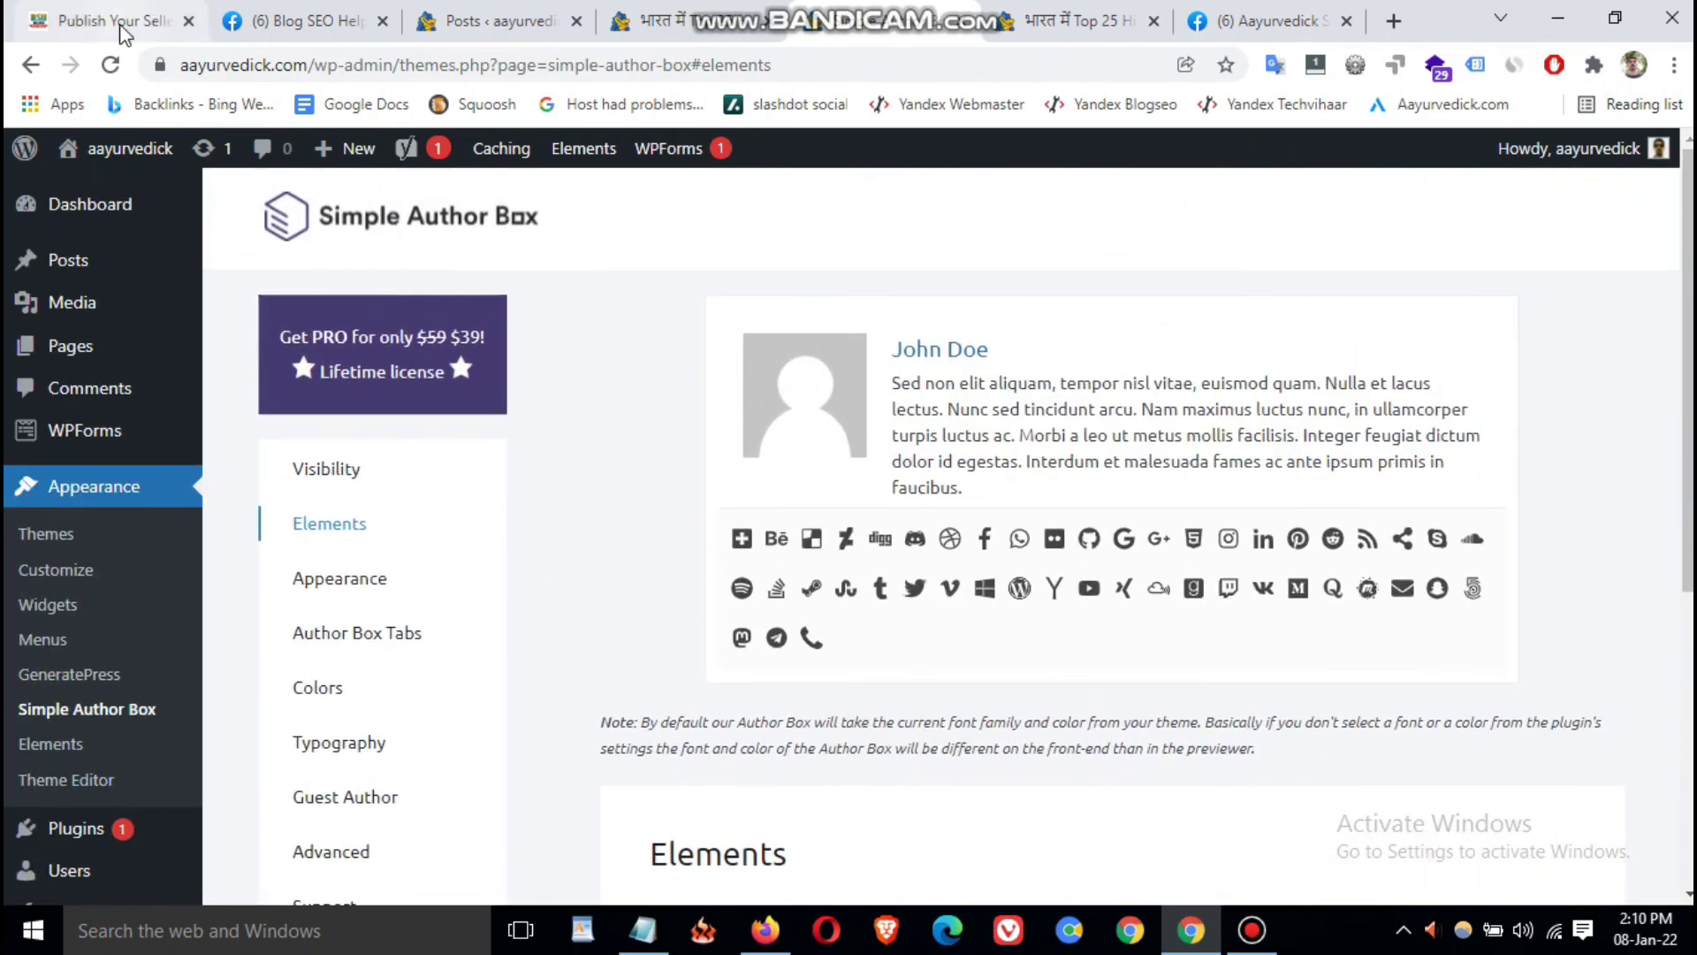